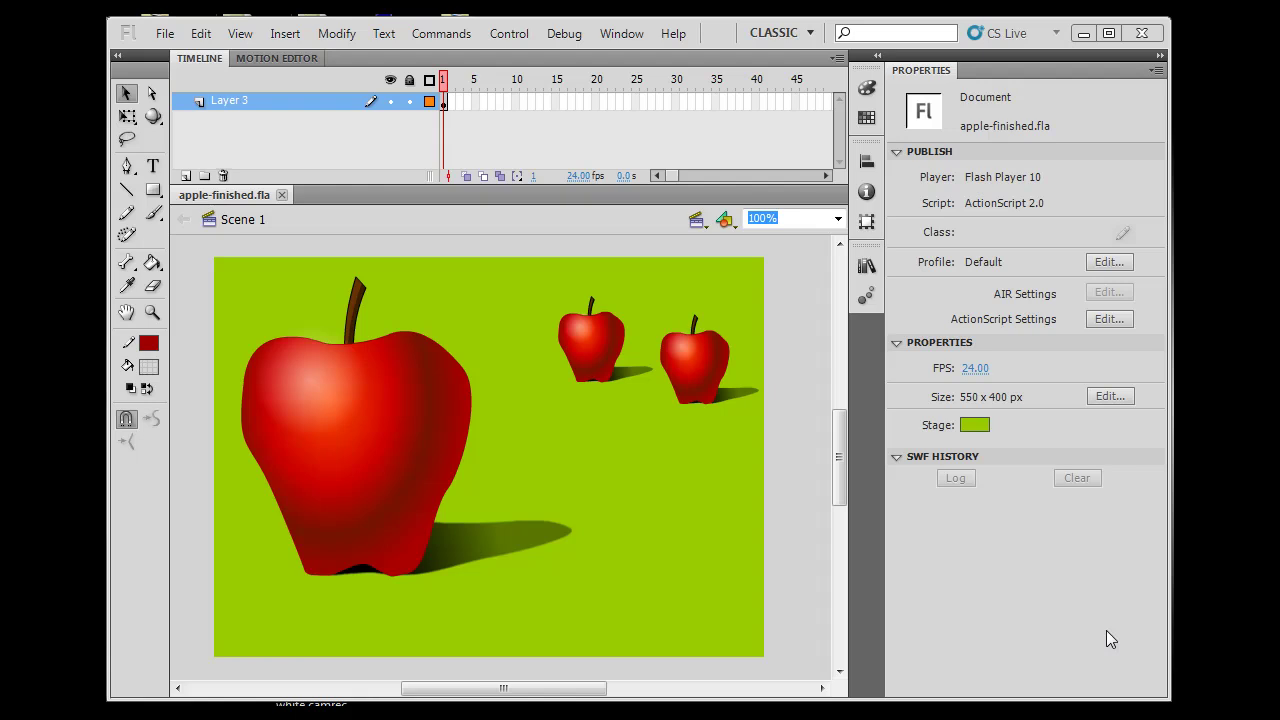
Select the apple instances on the stage and move the large apple to about X 182, Y 193
click(720, 390)
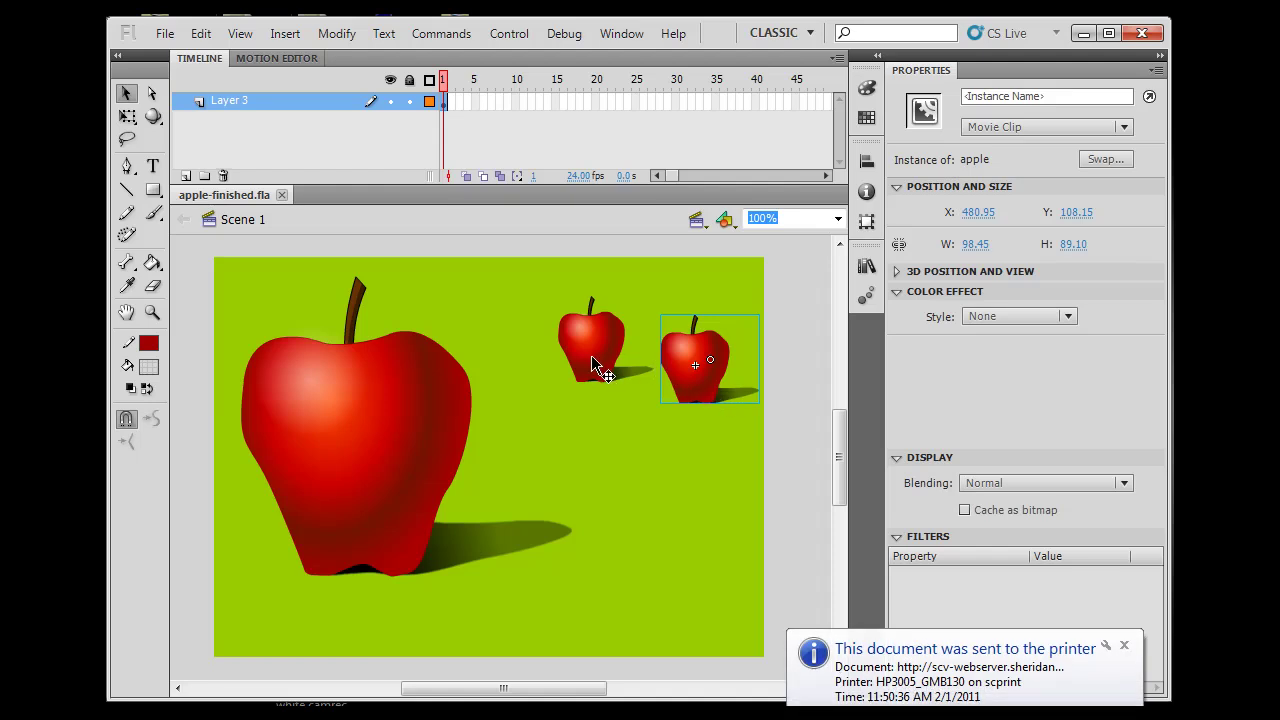
click(405, 430)
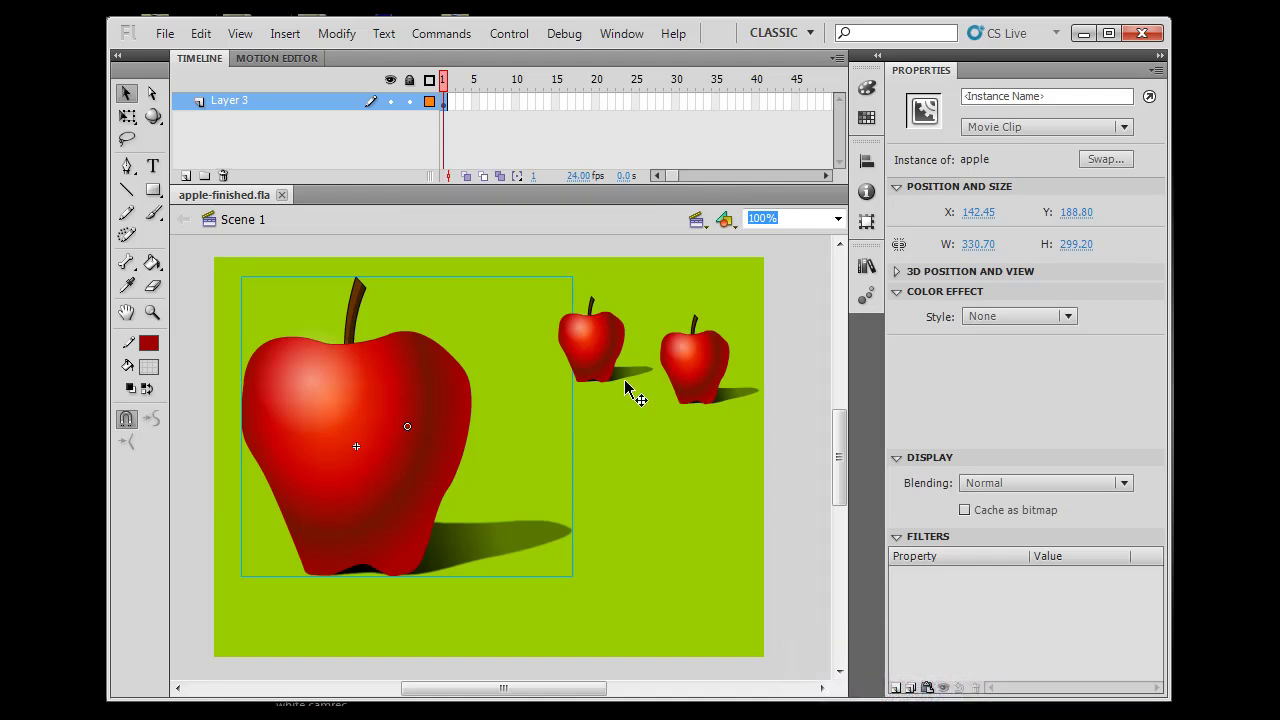
mouse_move(450, 382)
mouse_down()
mouse_move(443, 398)
mouse_move(460, 403)
mouse_up()
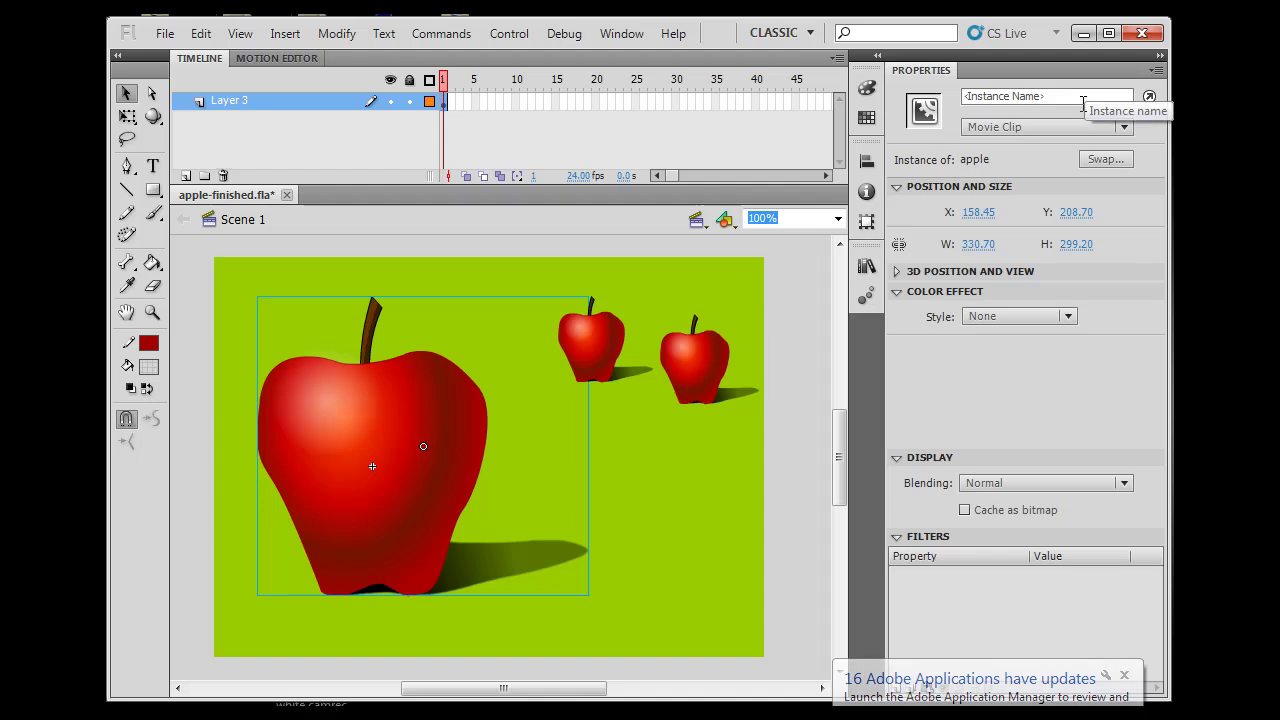
mouse_move(440, 409)
mouse_down()
mouse_move(543, 509)
mouse_move(456, 392)
mouse_up()
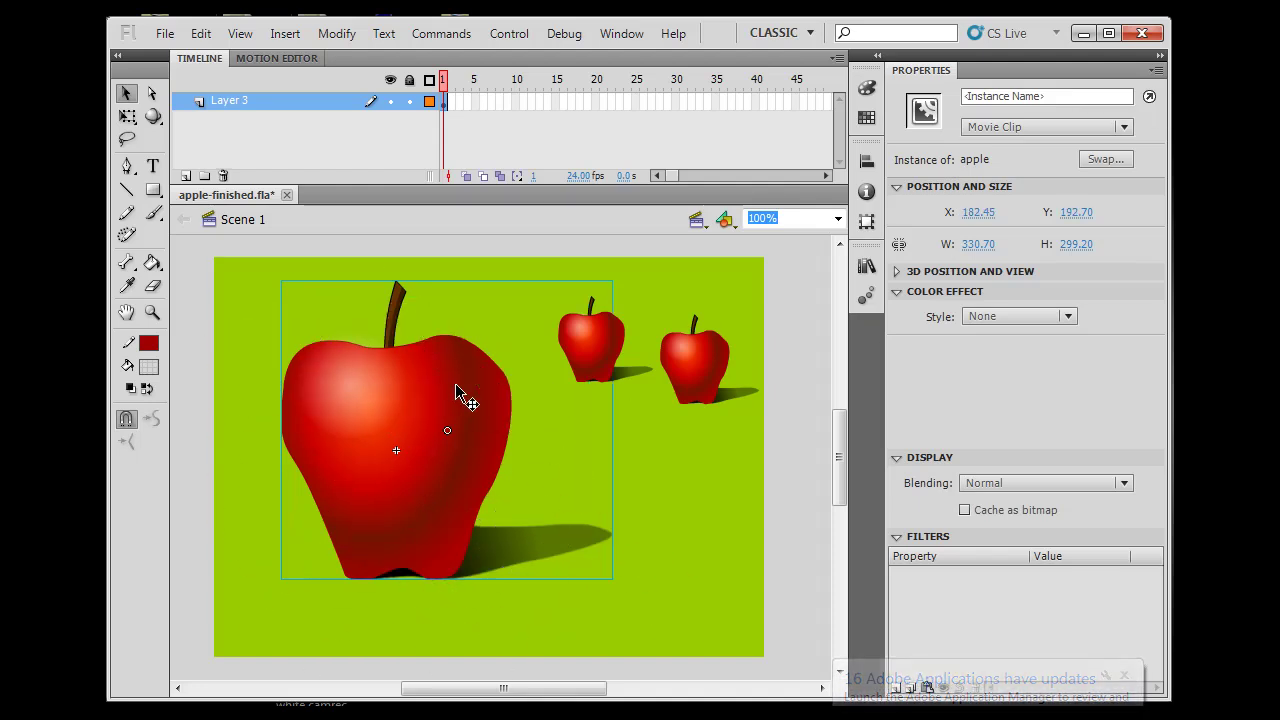
Check which symbol types are available for the large apple instance and deselect it
click(1123, 127)
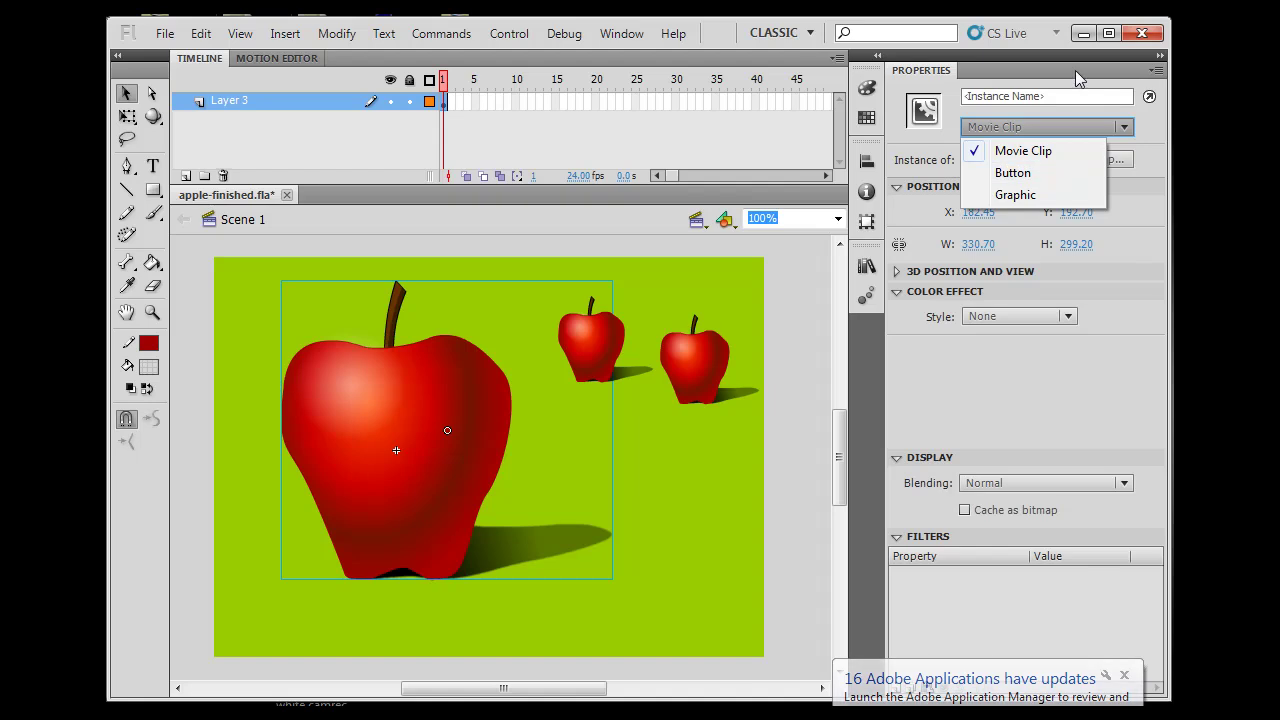
click(1040, 25)
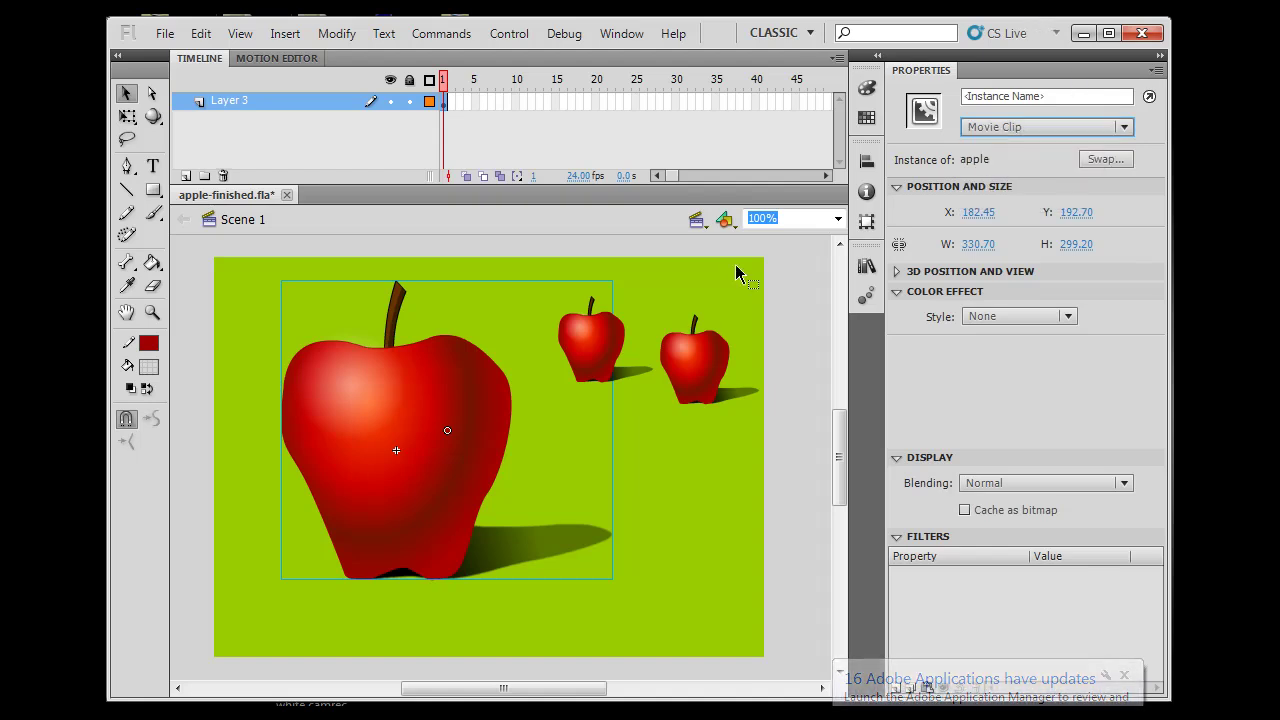
click(729, 495)
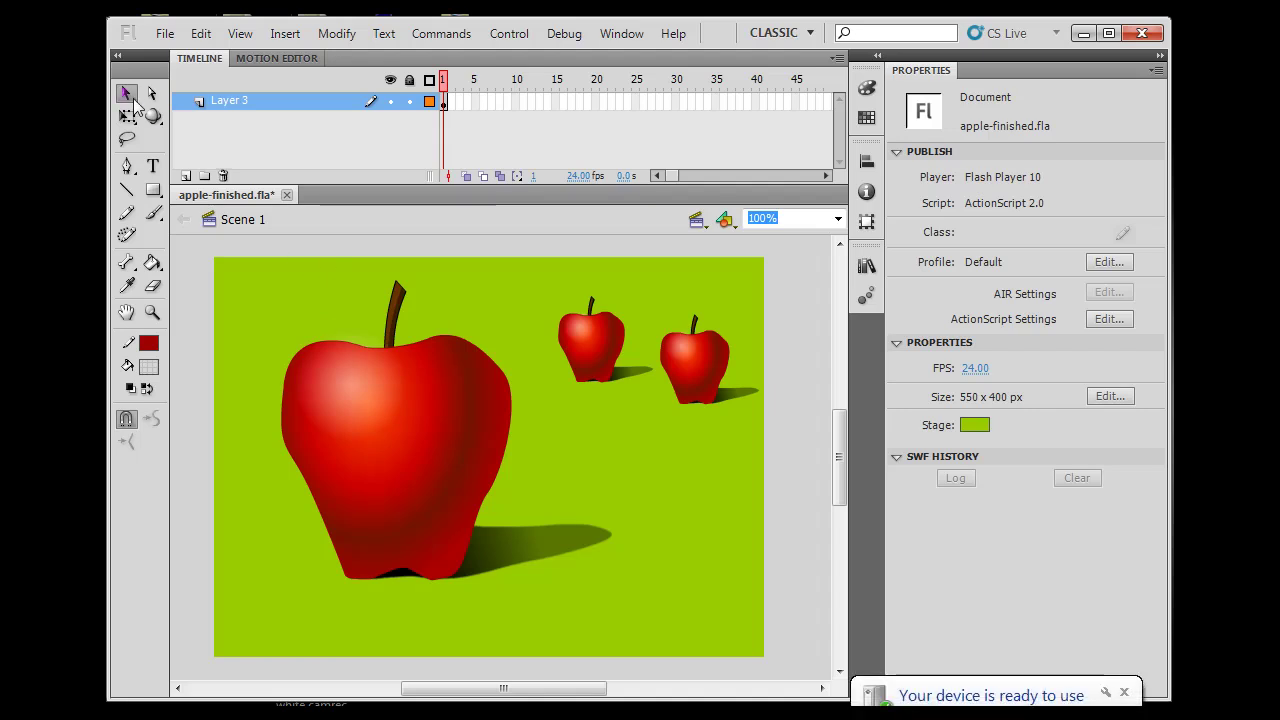
Create a new ActionScript 3.0 document
click(165, 33)
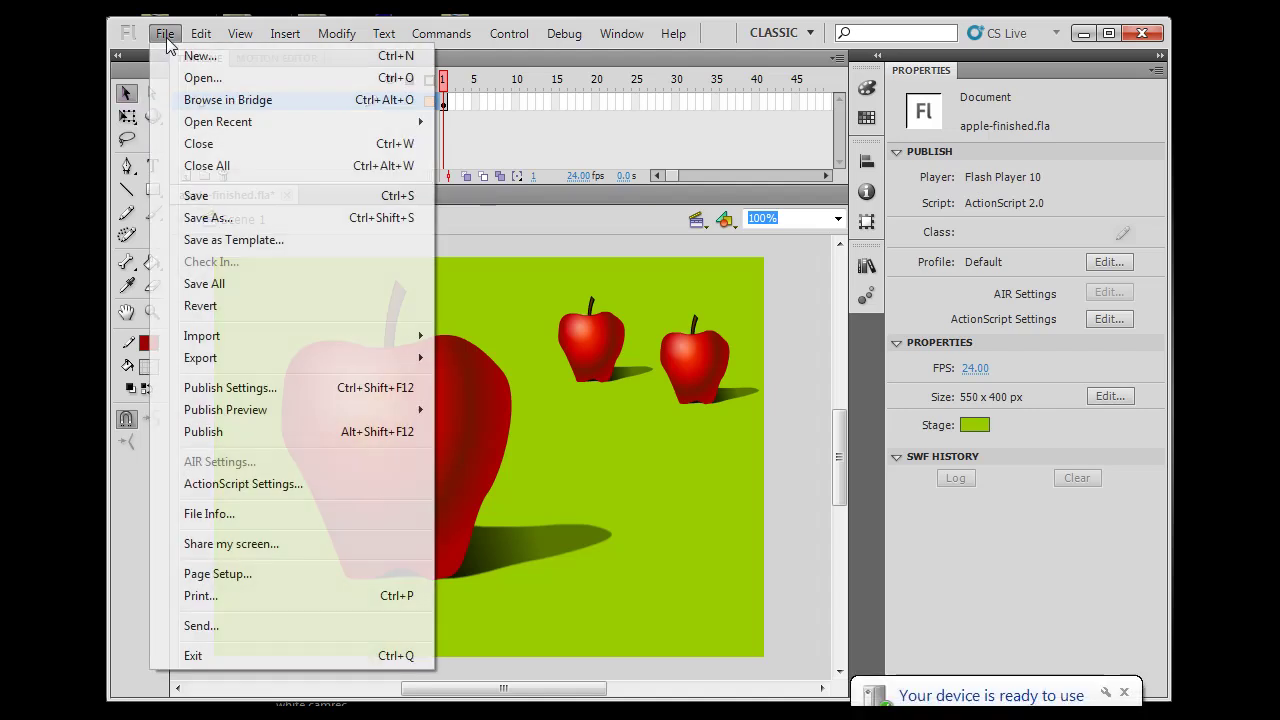
click(186, 51)
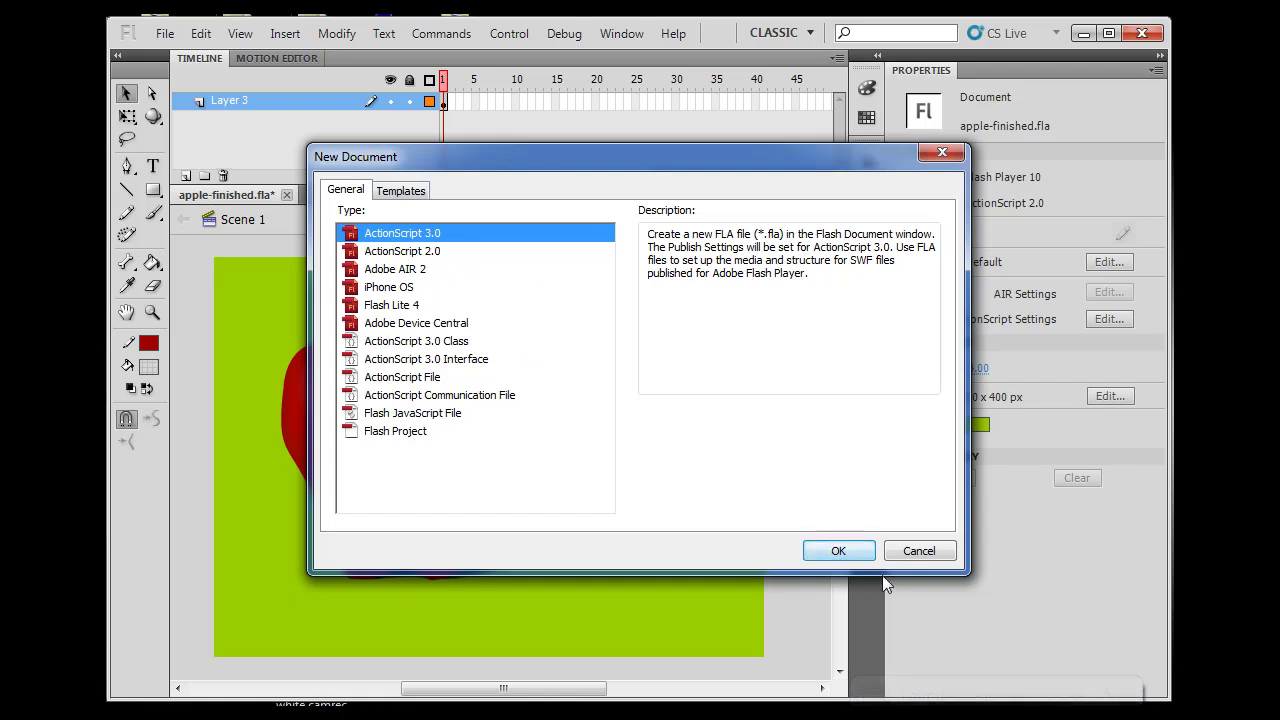
click(864, 551)
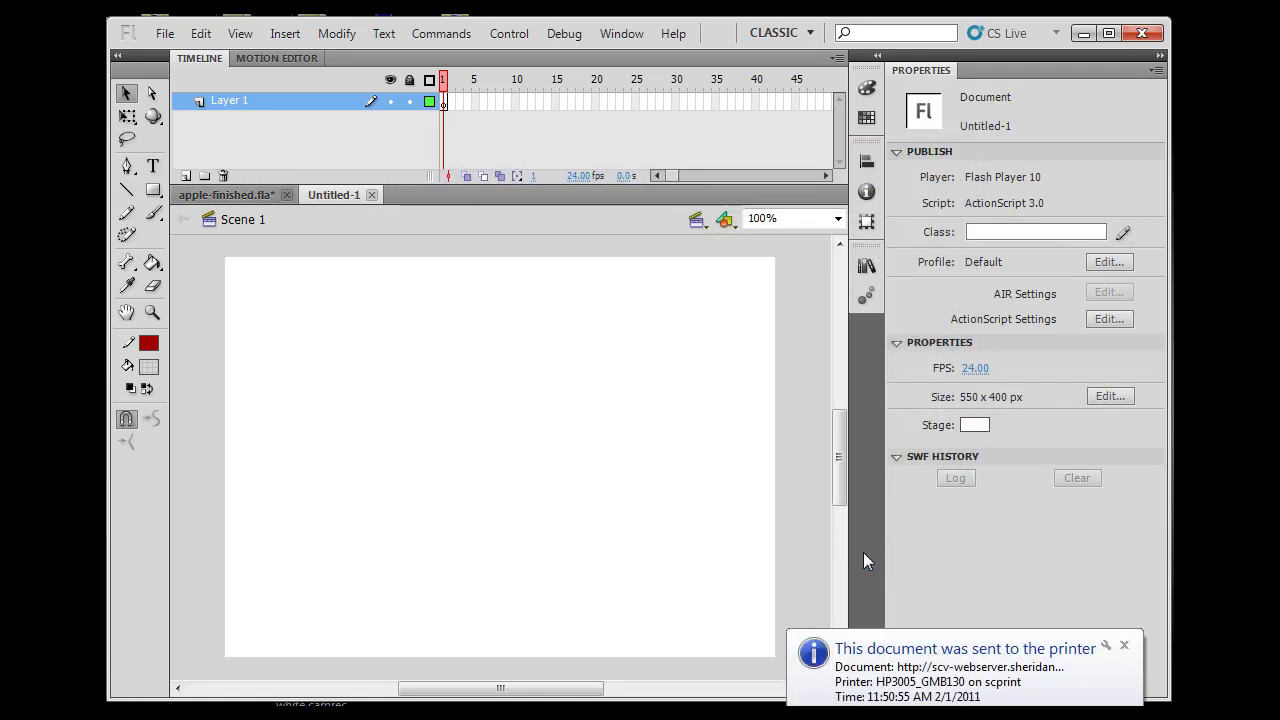
Set the Rectangle tool's corner radius to 13 for all four corners, keeping the corner values linked
click(157, 195)
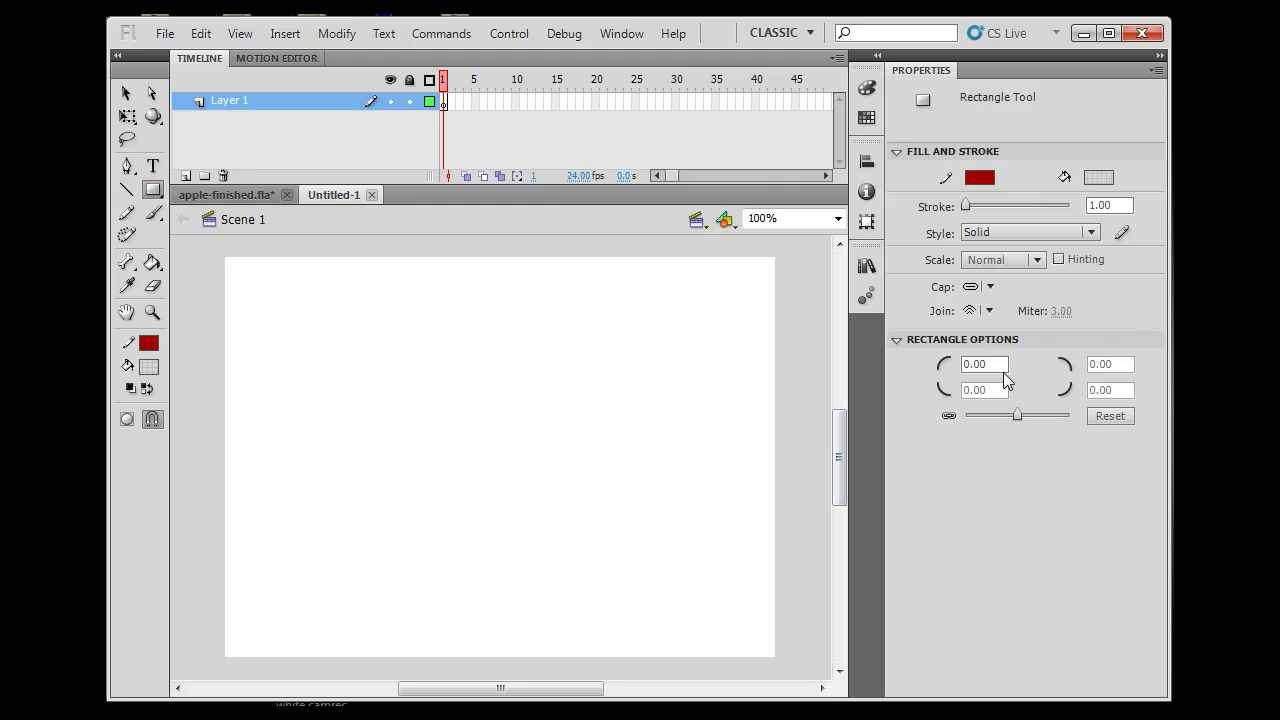
click(949, 416)
click(949, 416)
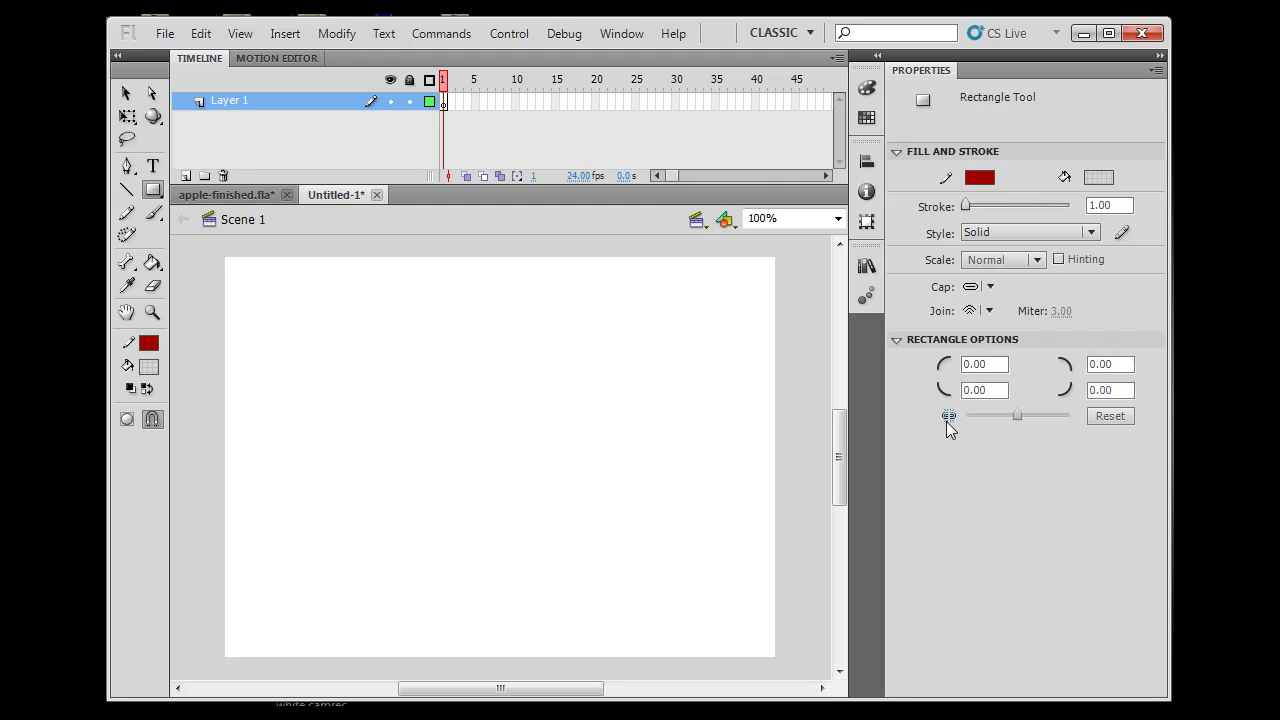
click(976, 364)
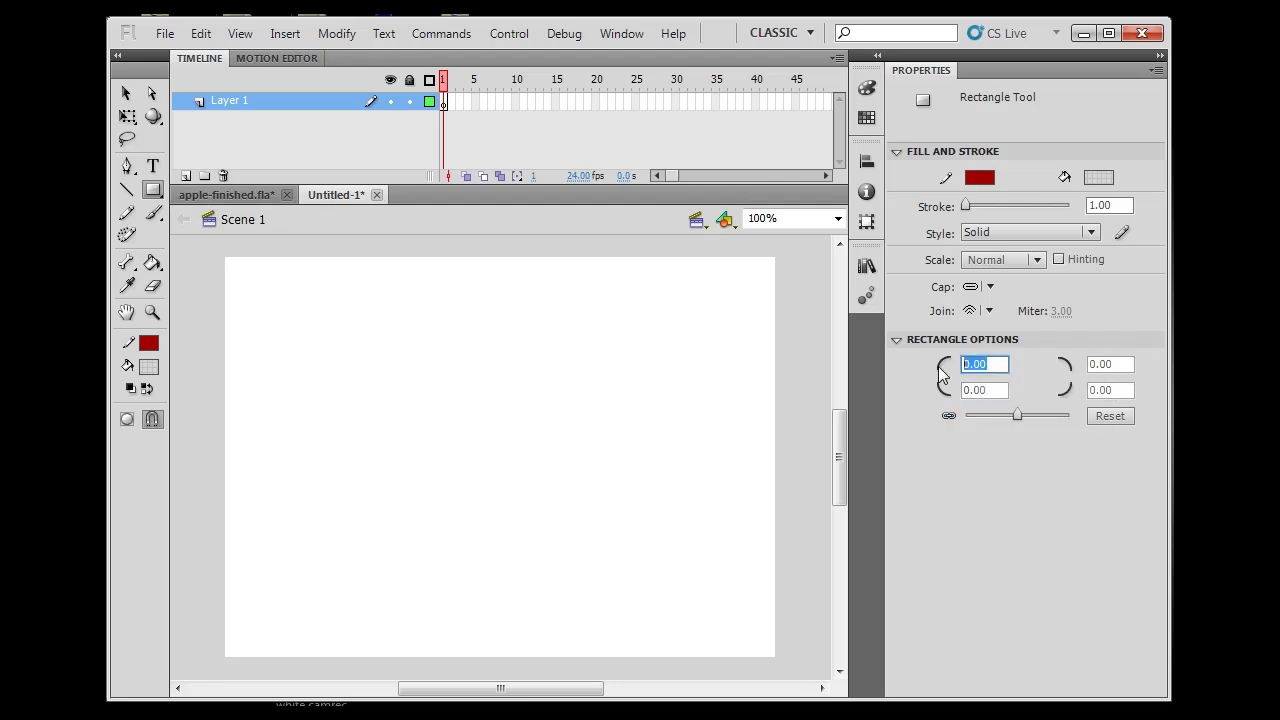
text(13)
Try a wide, unfilled rounded rectangle on the stage and undo it
drag(333, 373, 472, 406)
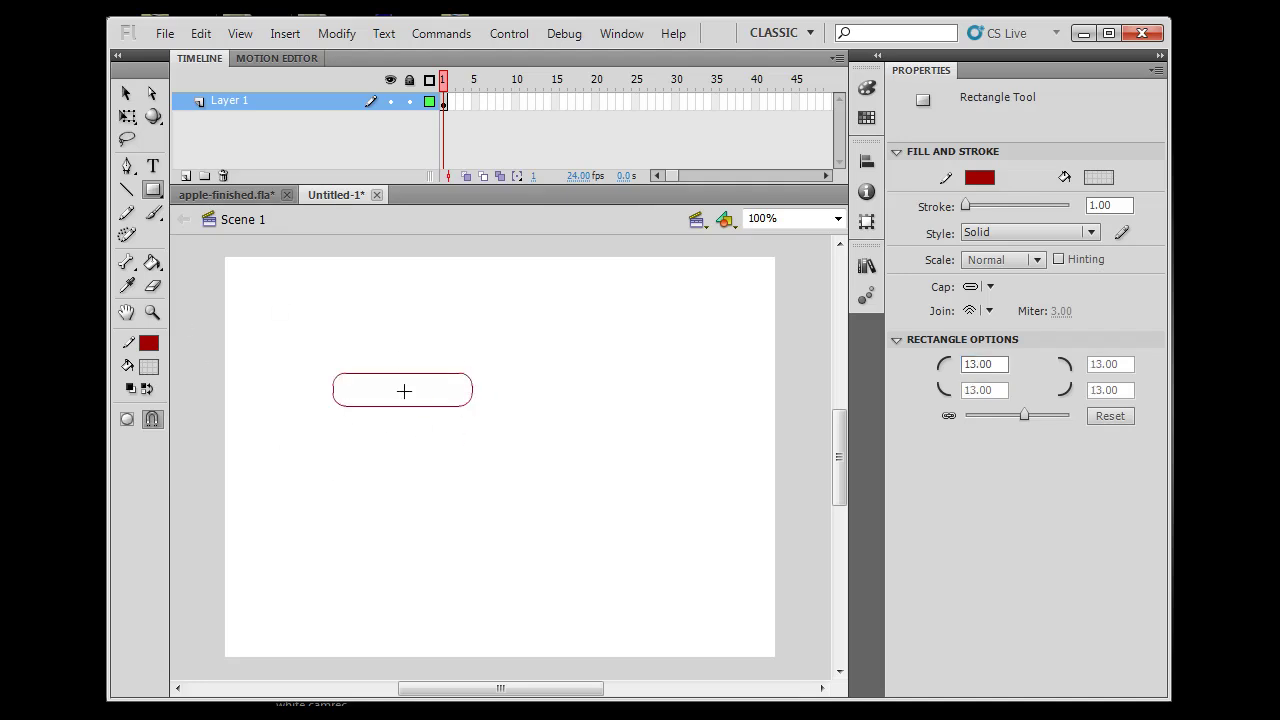
key(ctrl+z)
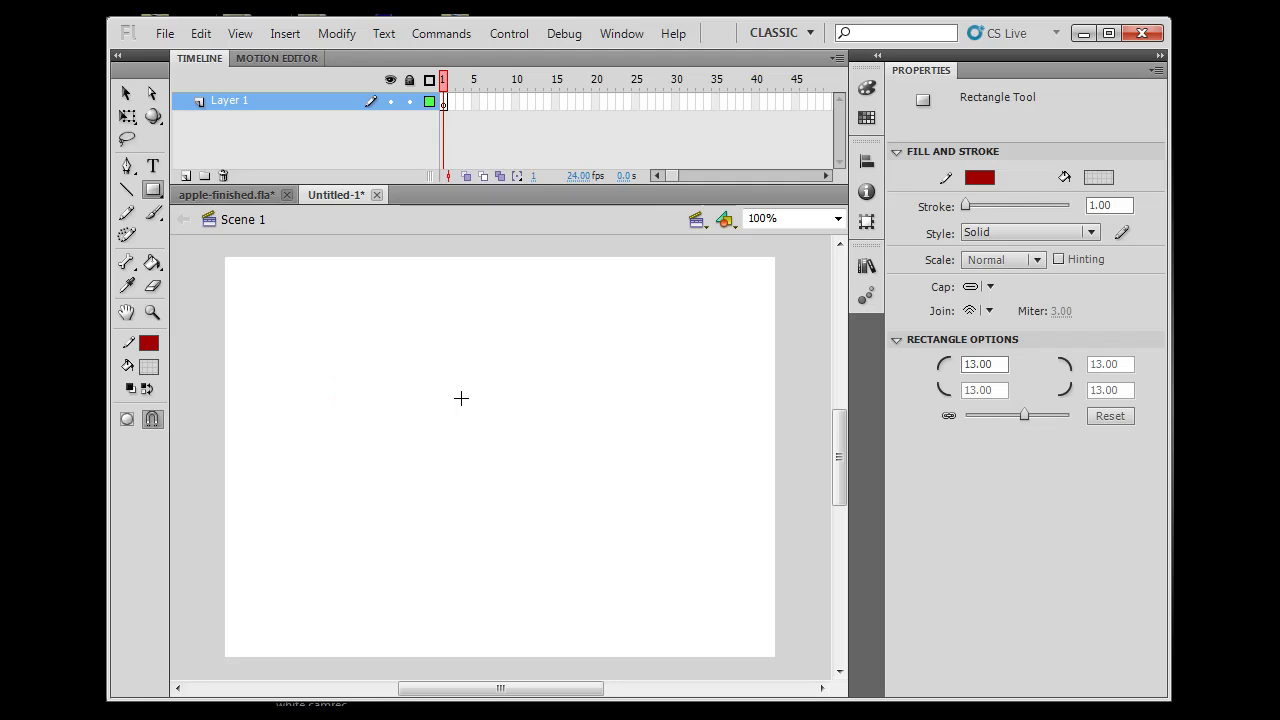
Set the fill colour to medium green and the stroke colour to very dark green
click(149, 367)
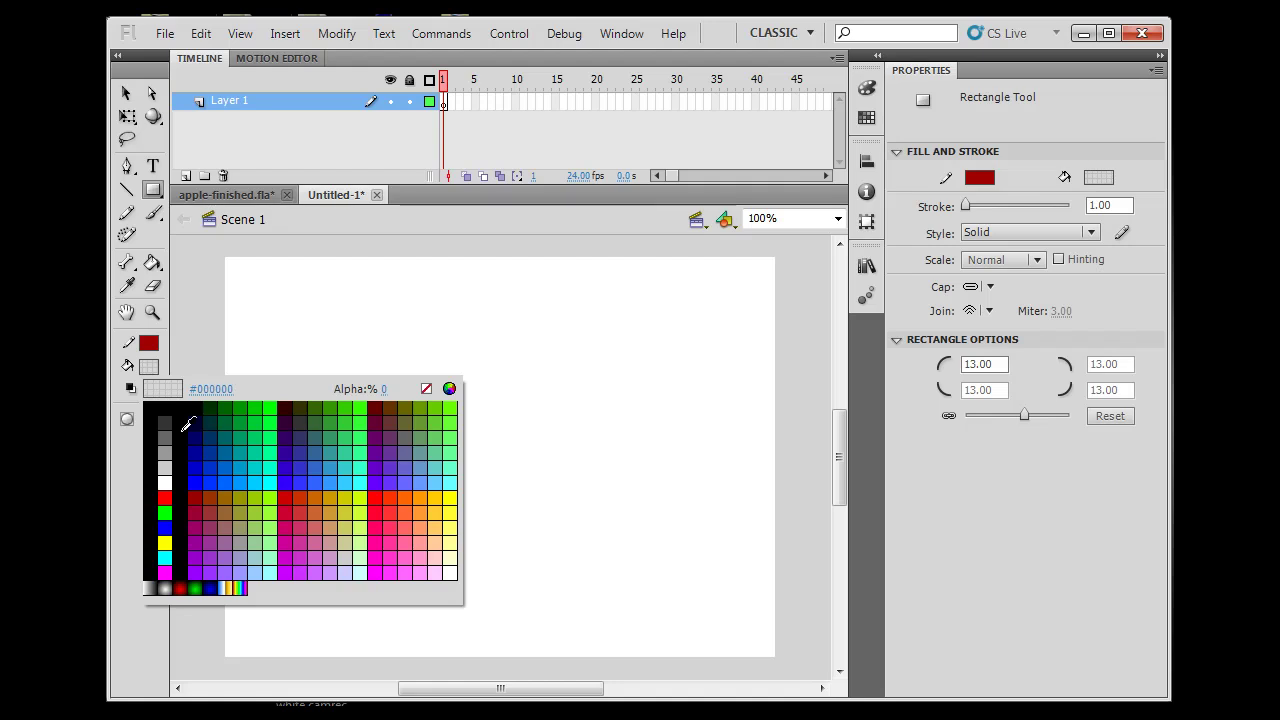
click(247, 402)
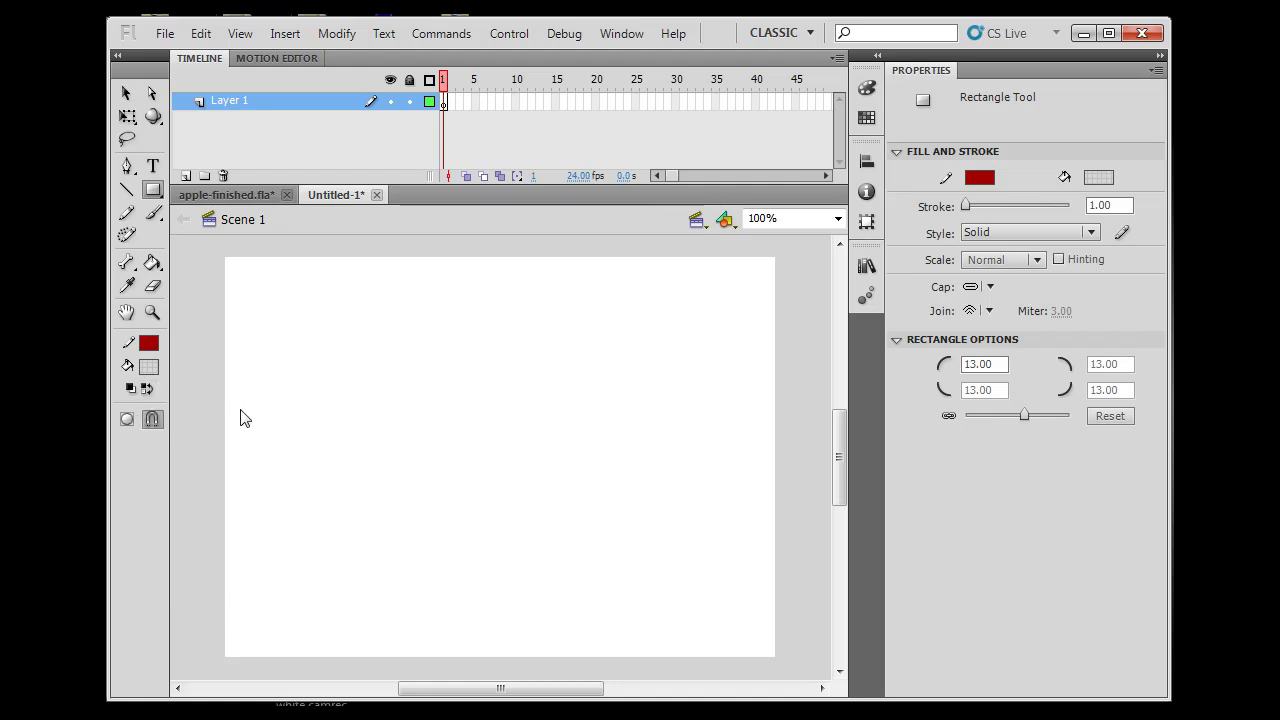
click(148, 366)
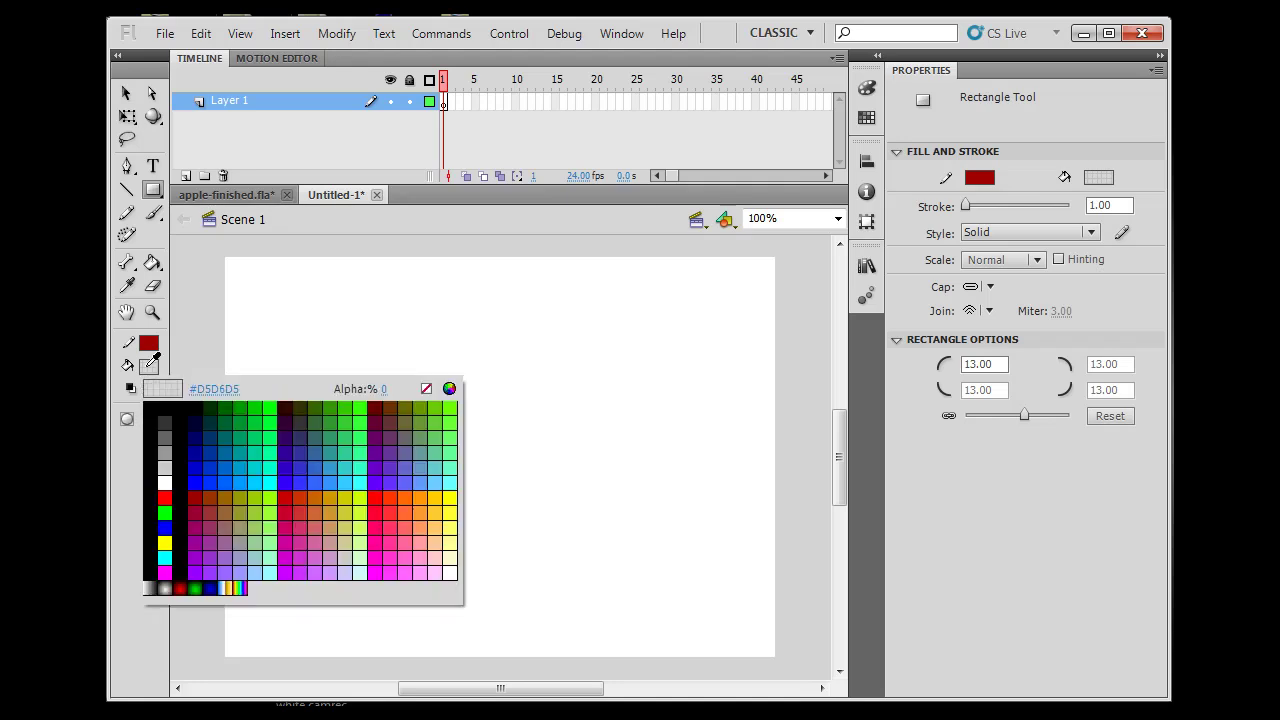
drag(383, 390, 551, 391)
click(556, 392)
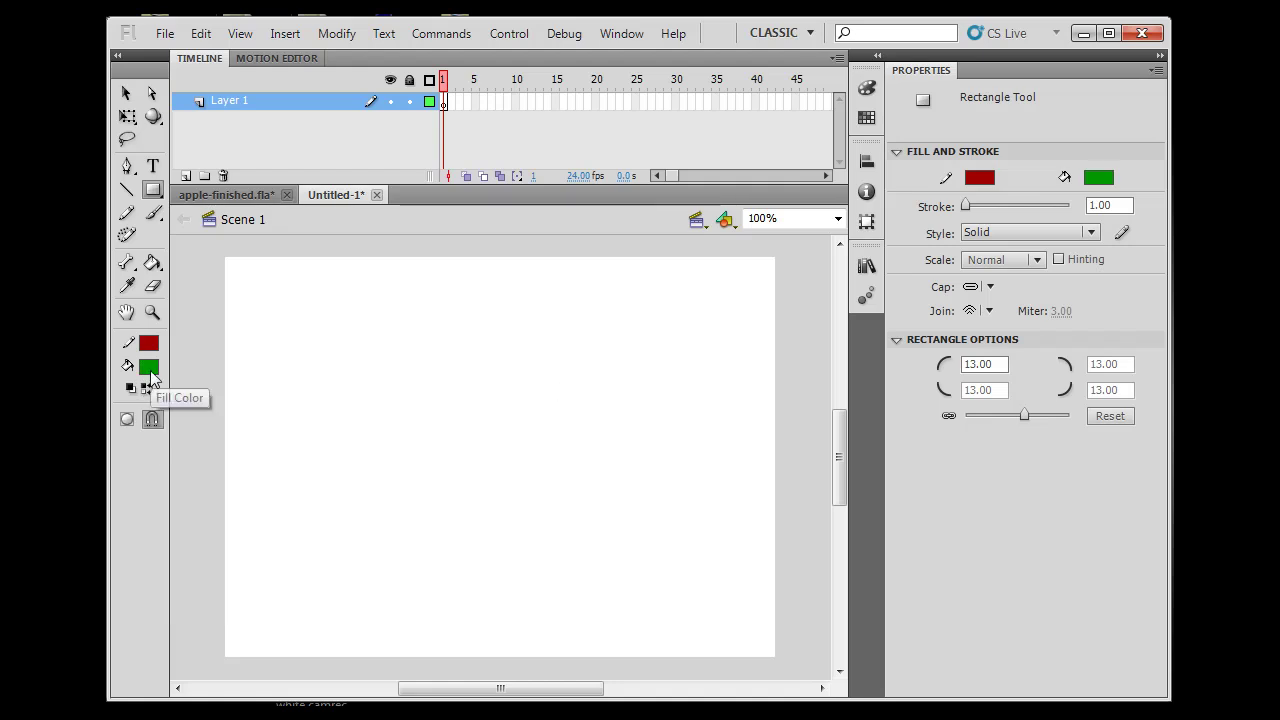
click(151, 346)
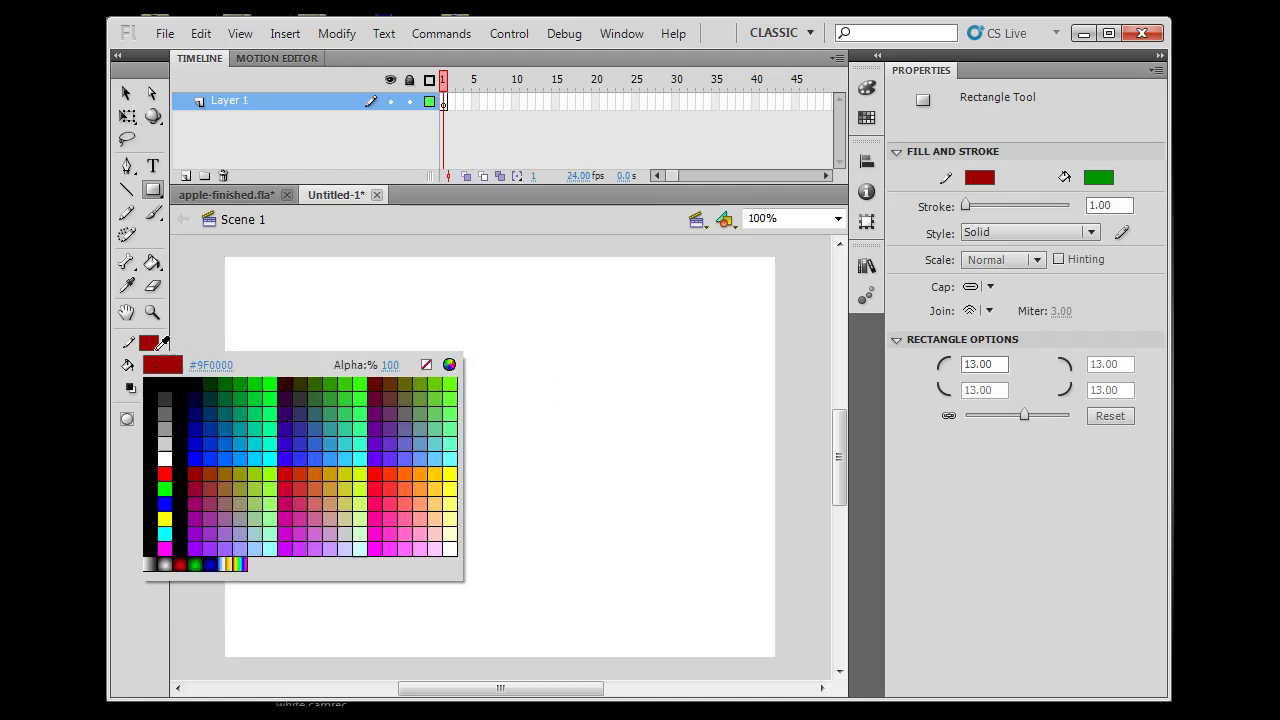
click(213, 384)
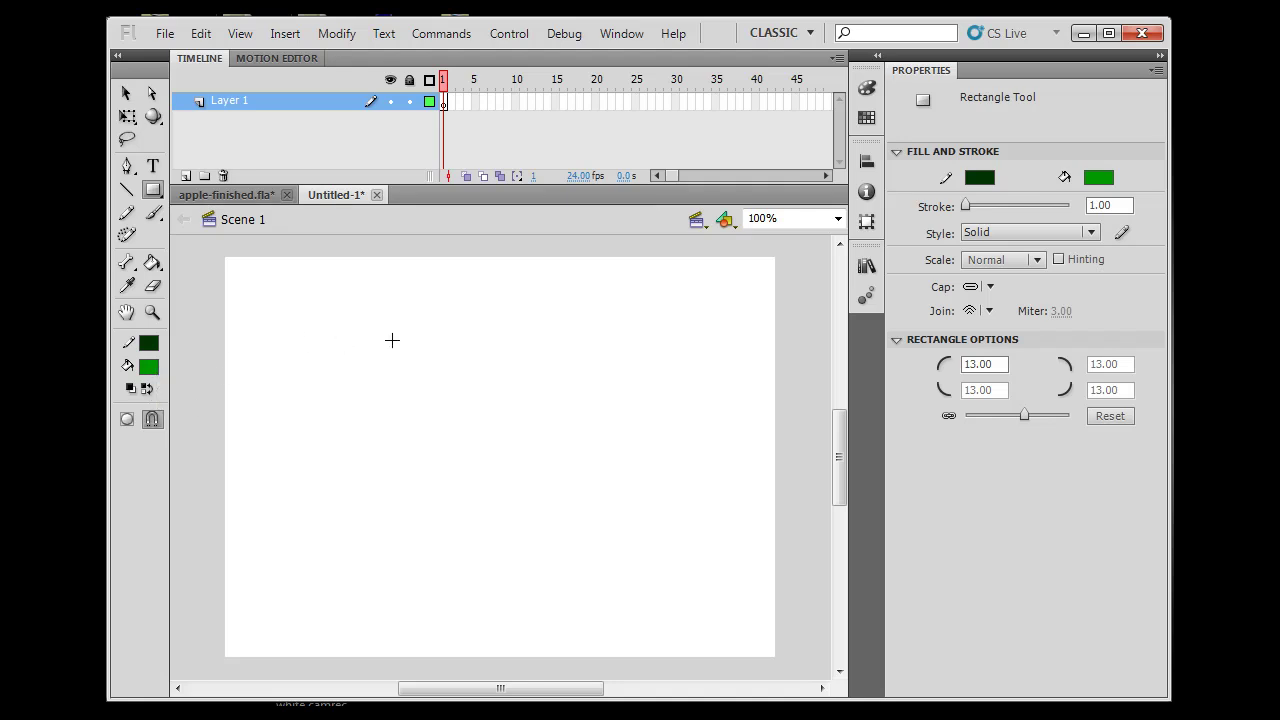
Draw a rounded rectangle about 107 by 28 px and move its fill and outline together to about X 191, Y 140
drag(392, 340, 500, 368)
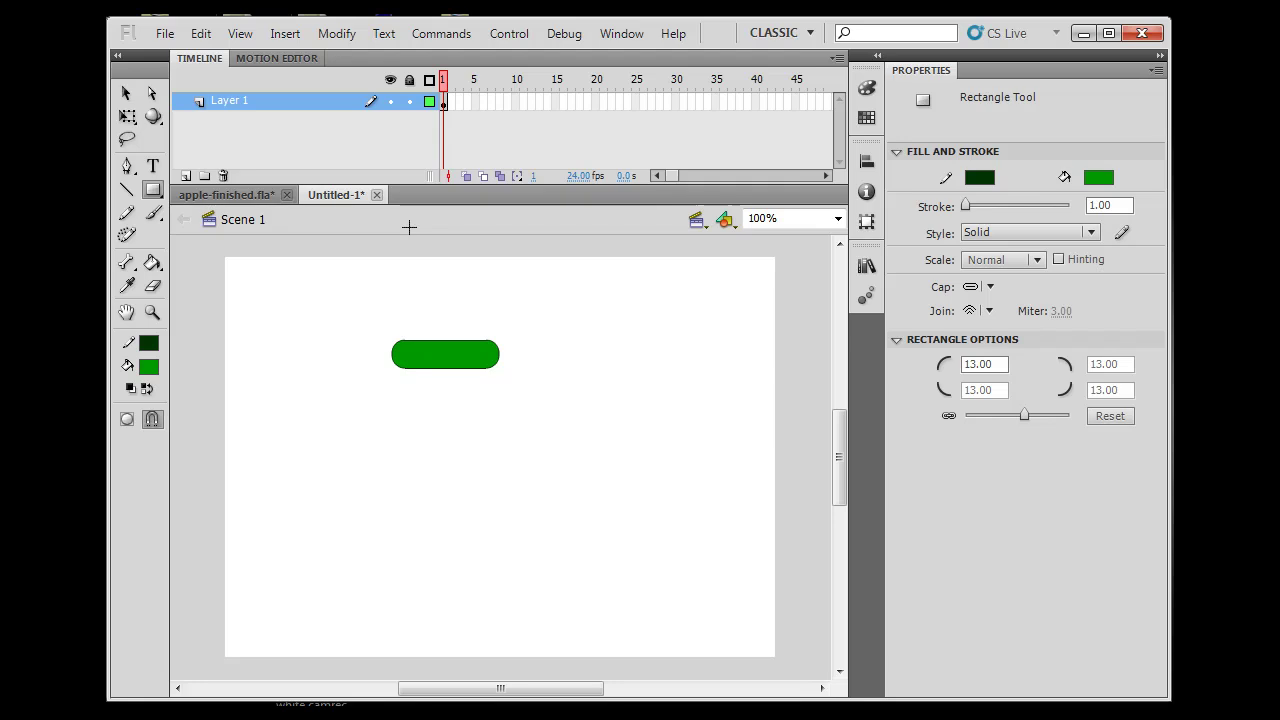
click(127, 93)
click(445, 362)
double_click(445, 362)
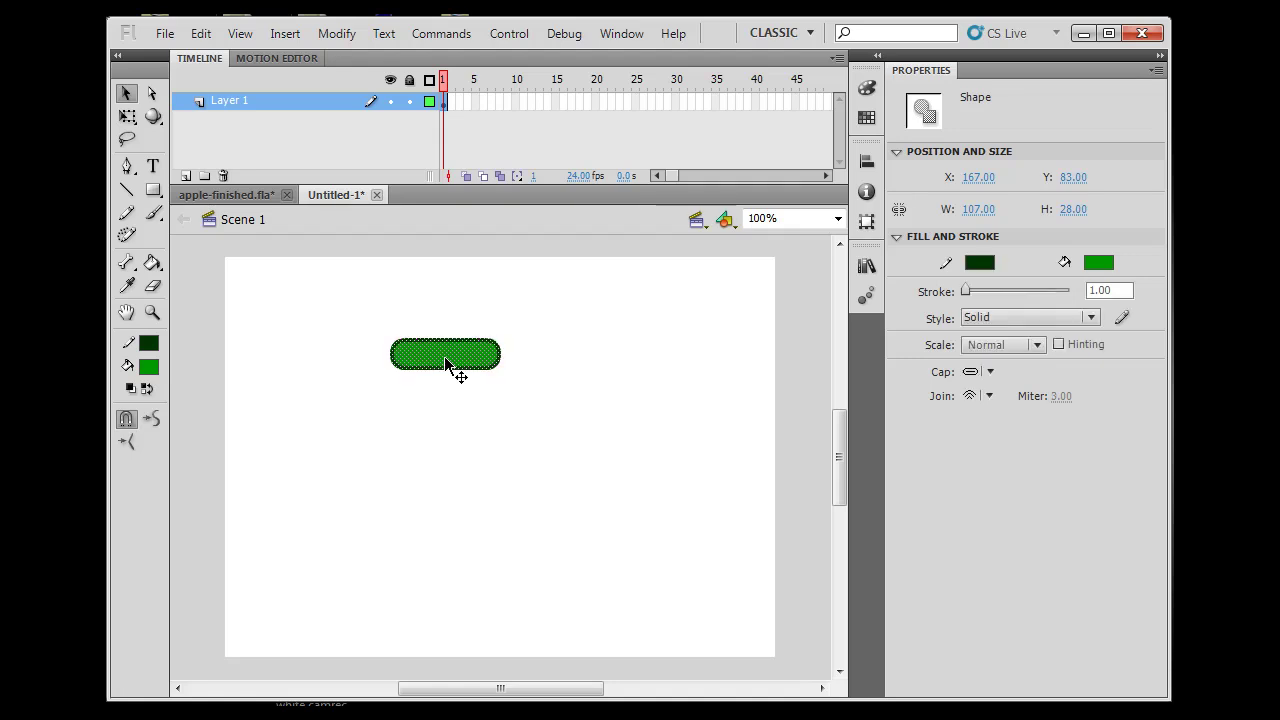
drag(445, 362, 469, 419)
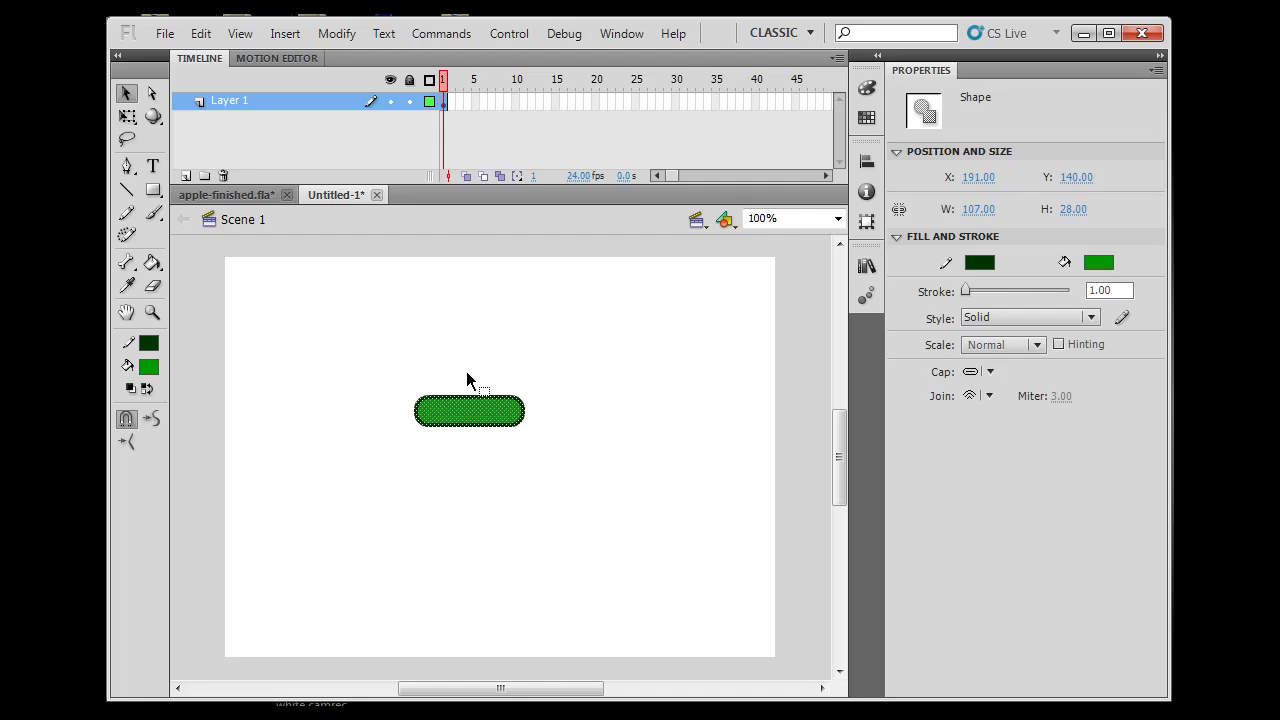
Convert the green rounded rectangle to a Button symbol named btn1 with its registration point at the top-left corner
click(337, 33)
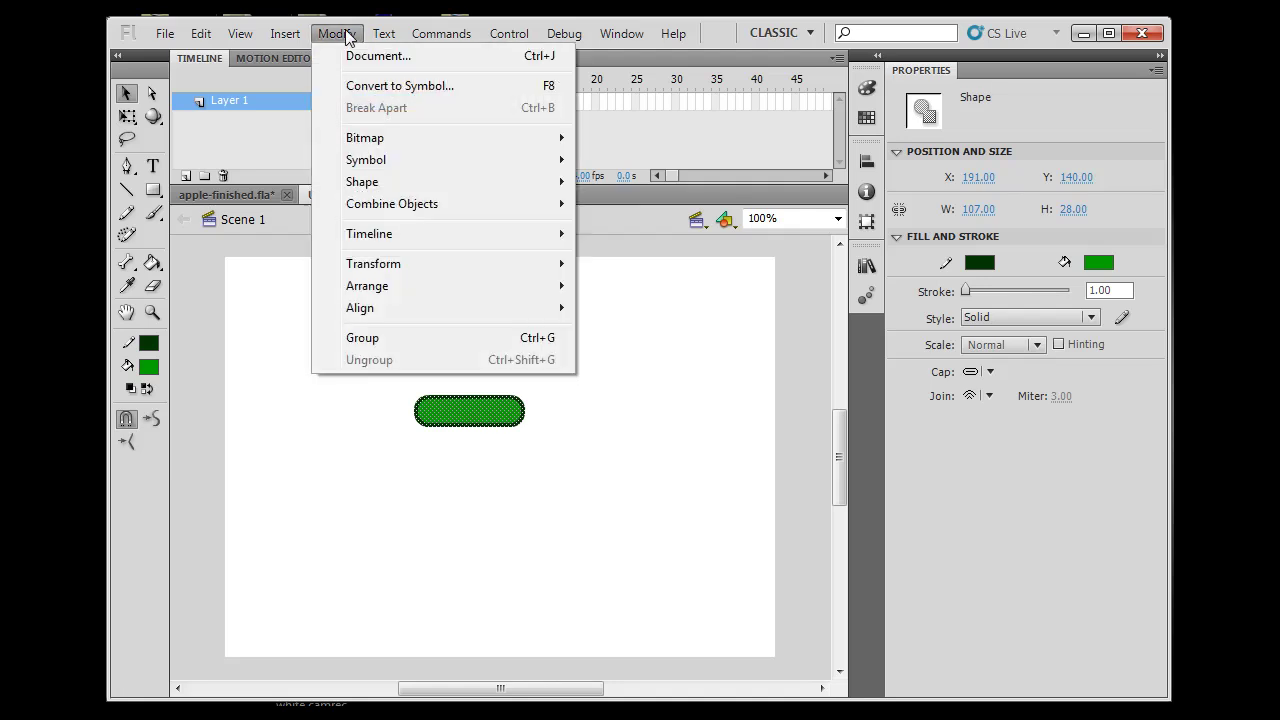
click(386, 86)
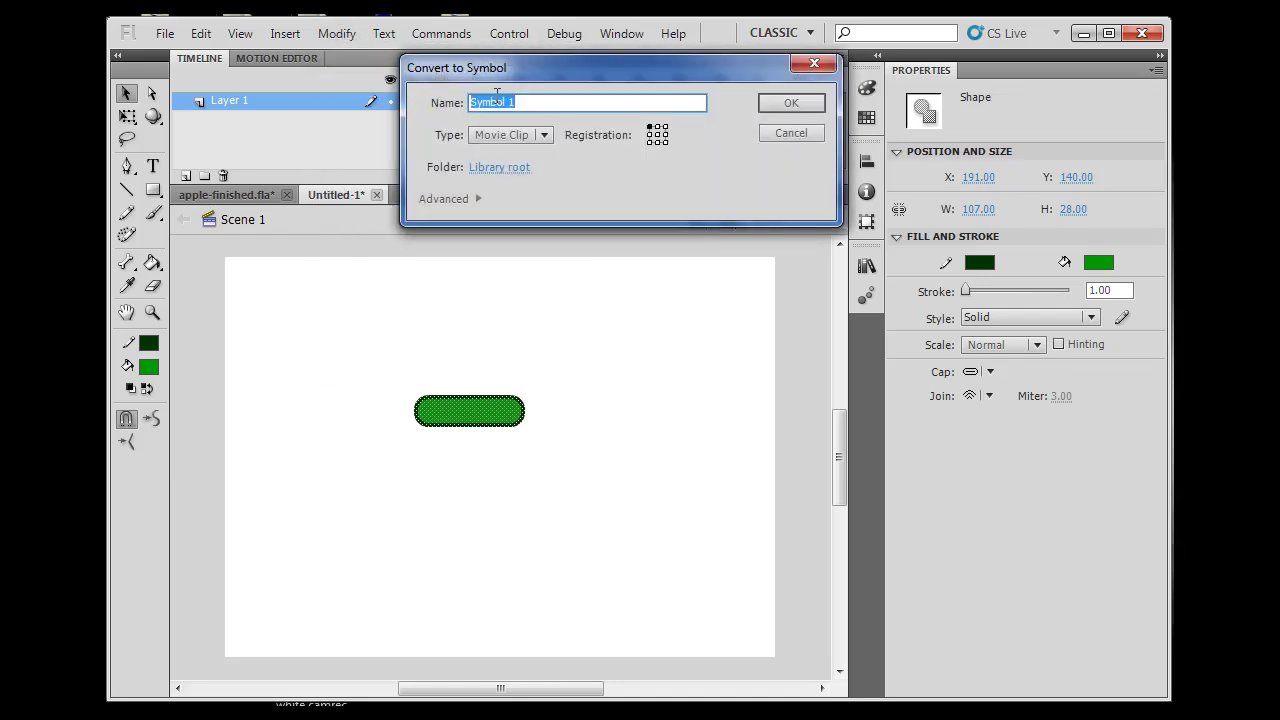
click(543, 136)
click(525, 181)
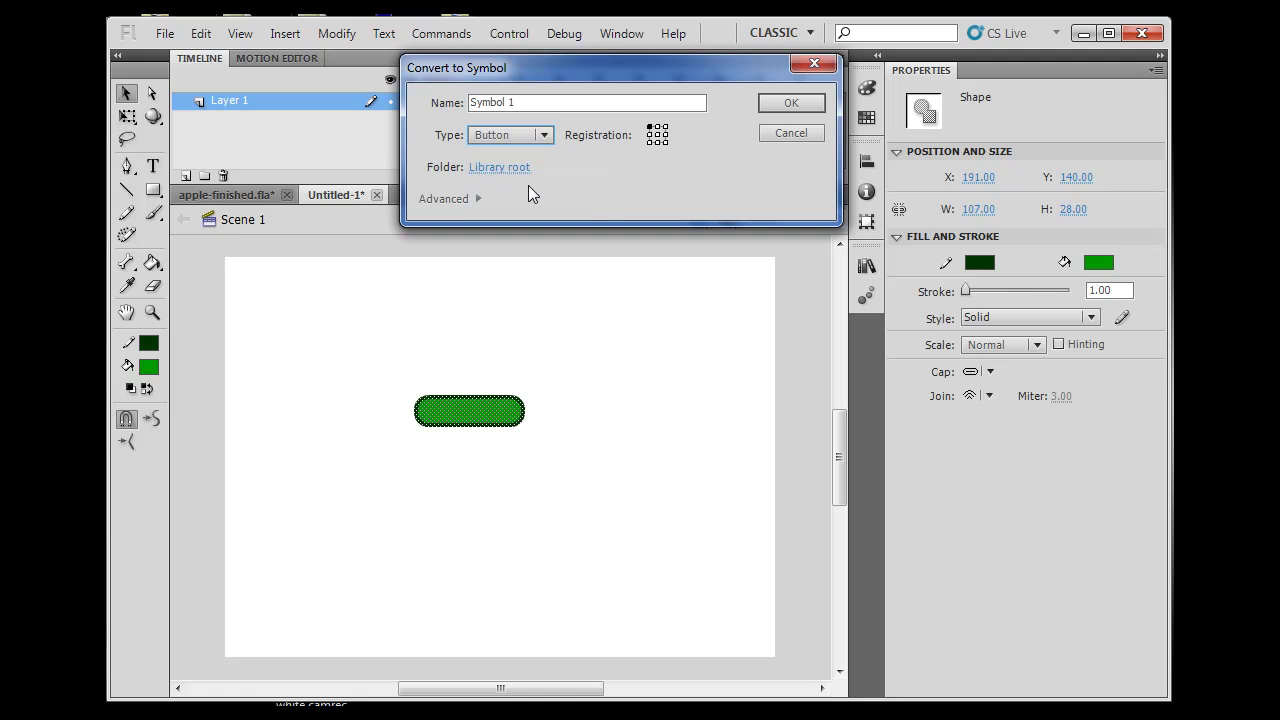
key(shift+Tab)
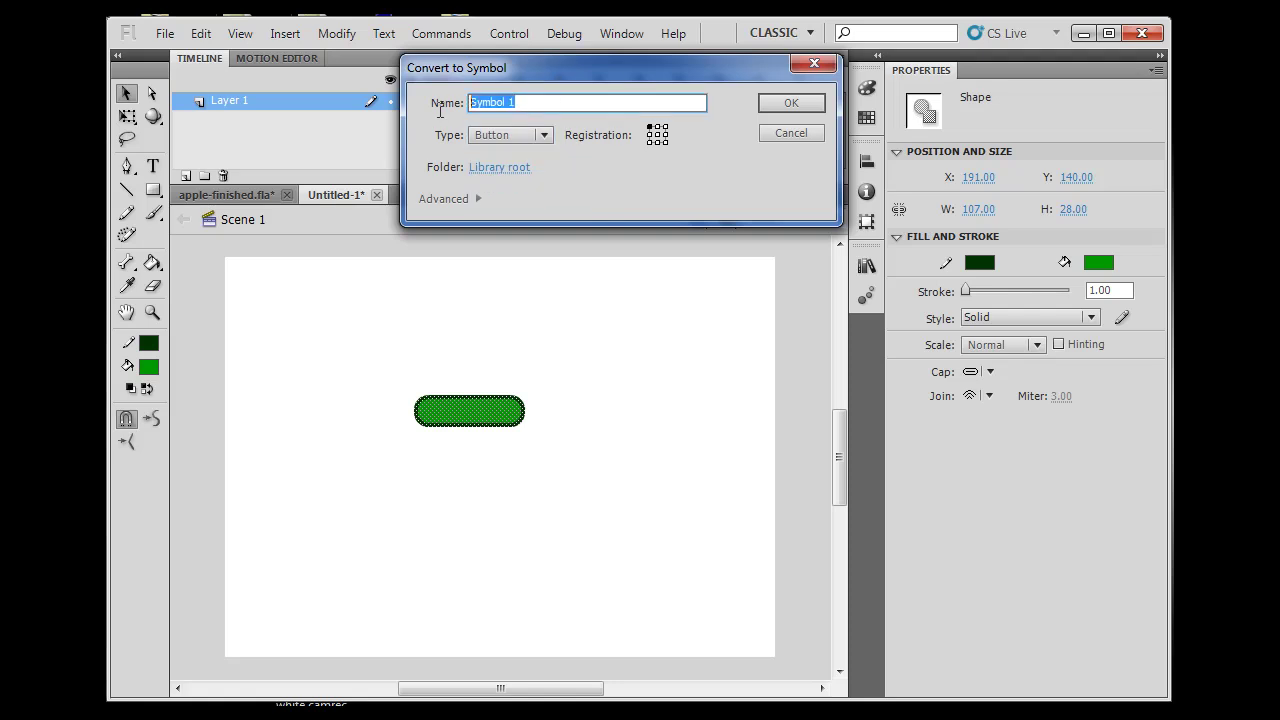
text(but)
text(tn1)
click(651, 130)
click(658, 136)
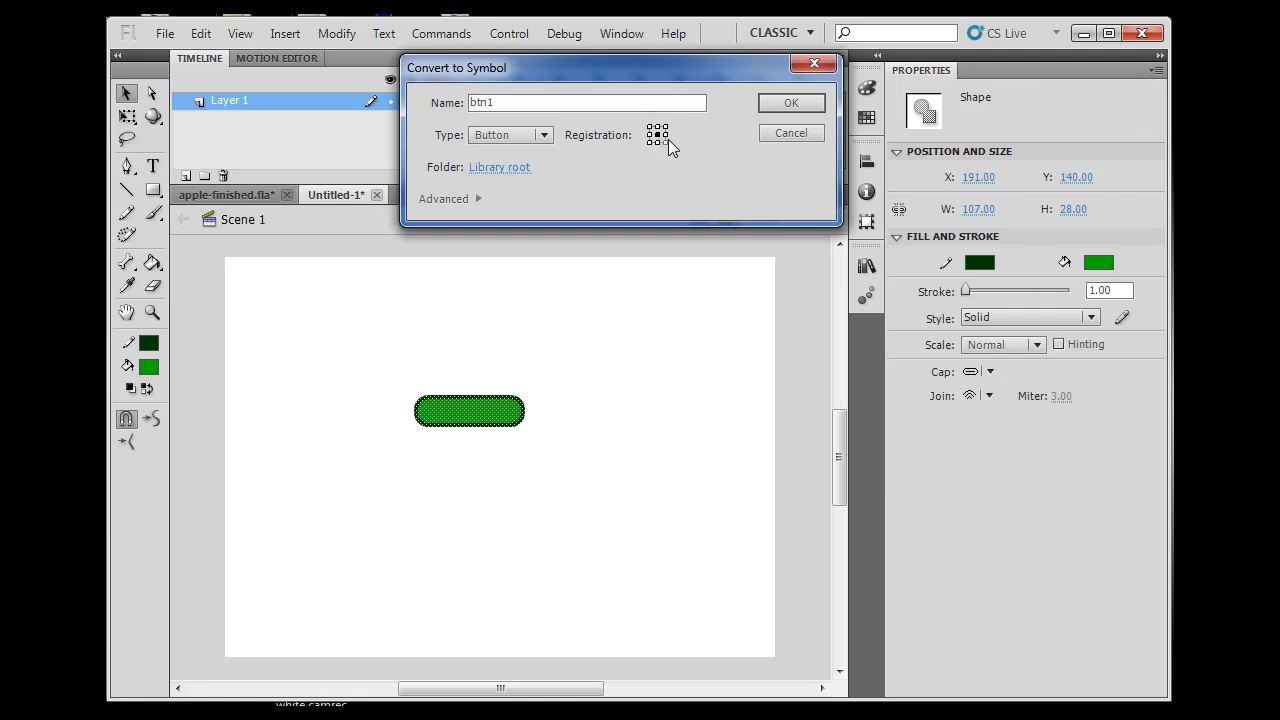
click(650, 129)
click(803, 104)
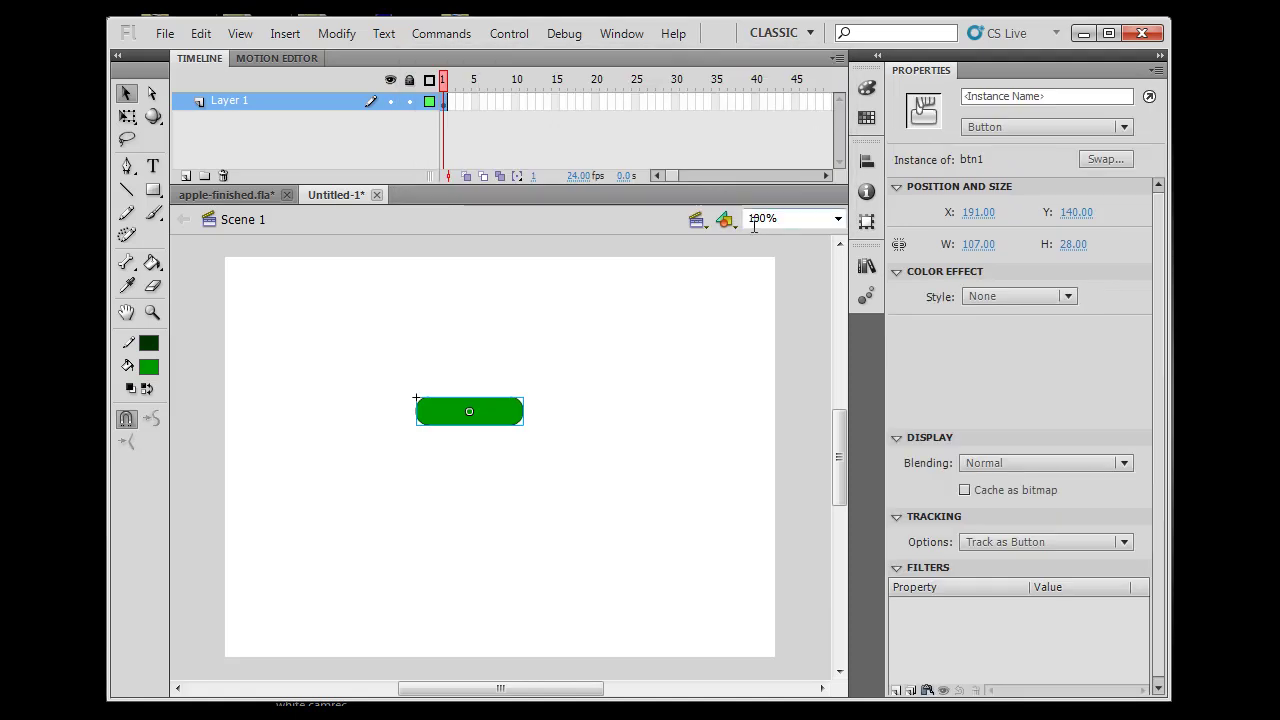
Reposition the btn1 instance on the stage to about X 200, Y 174
mouse_move(510, 424)
mouse_down()
mouse_move(566, 451)
mouse_move(532, 424)
mouse_move(531, 523)
mouse_move(527, 423)
mouse_up()
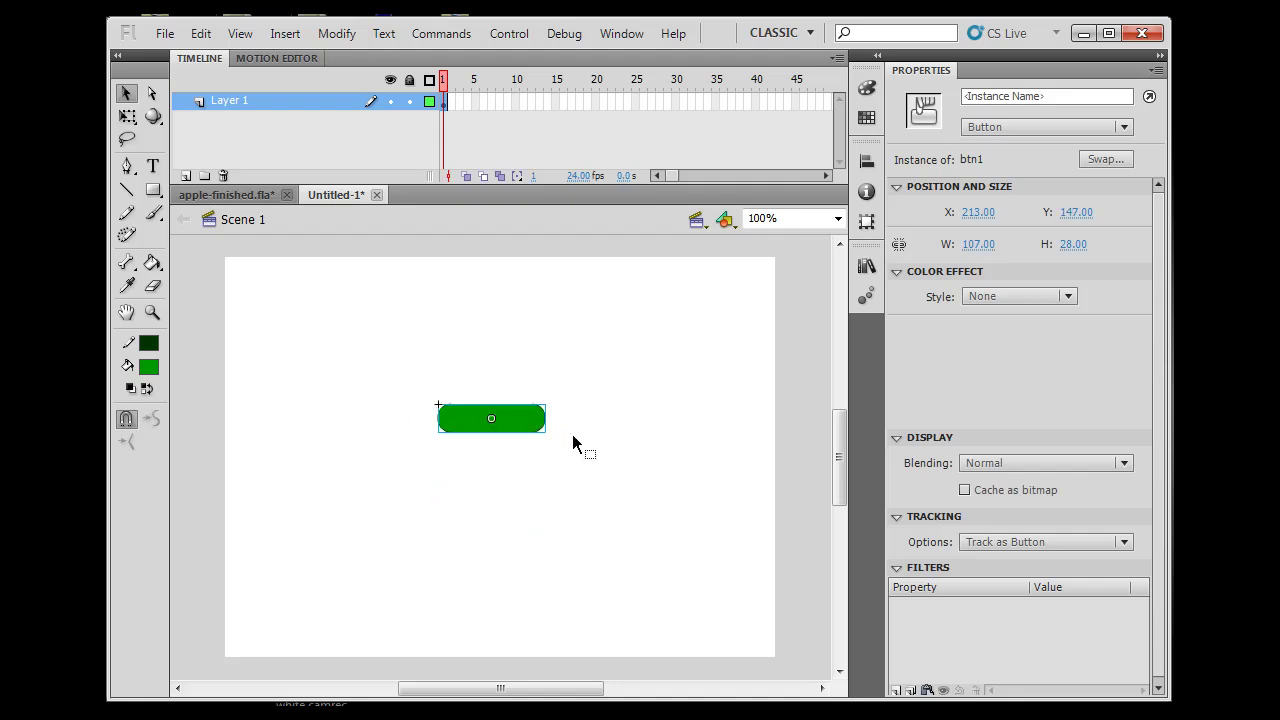
click(585, 449)
click(530, 420)
drag(478, 428, 437, 467)
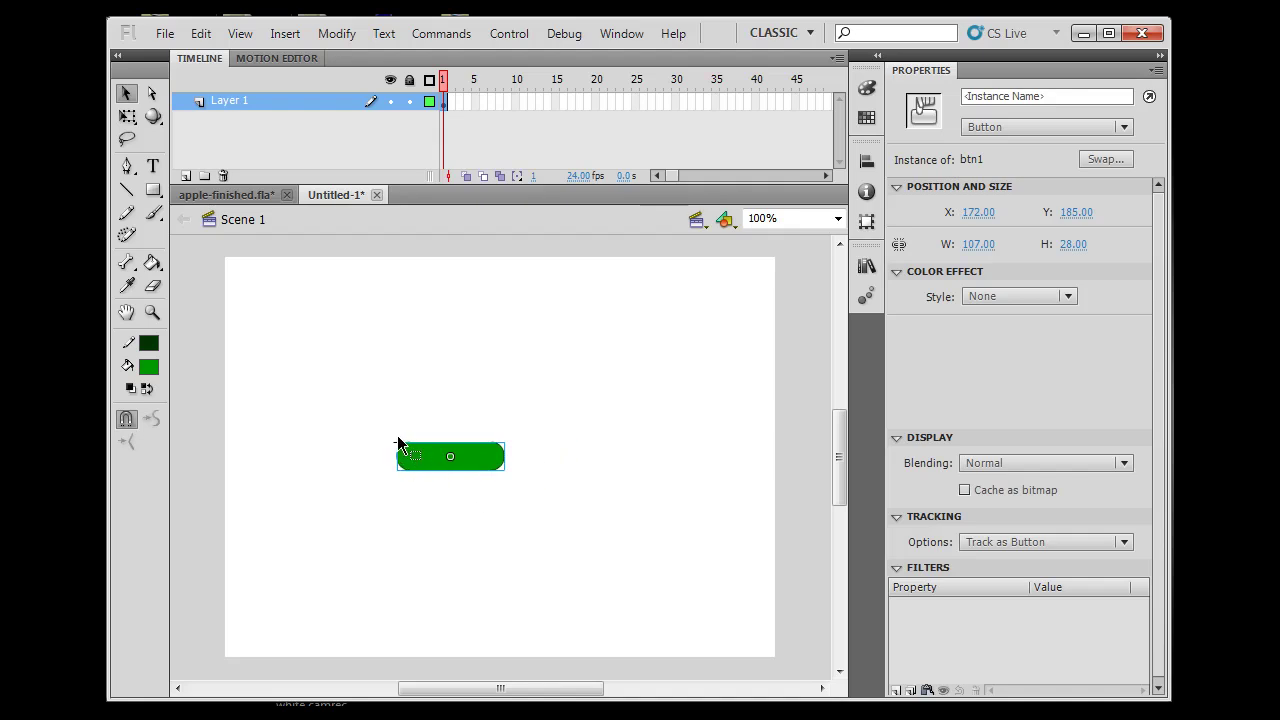
drag(420, 462, 443, 447)
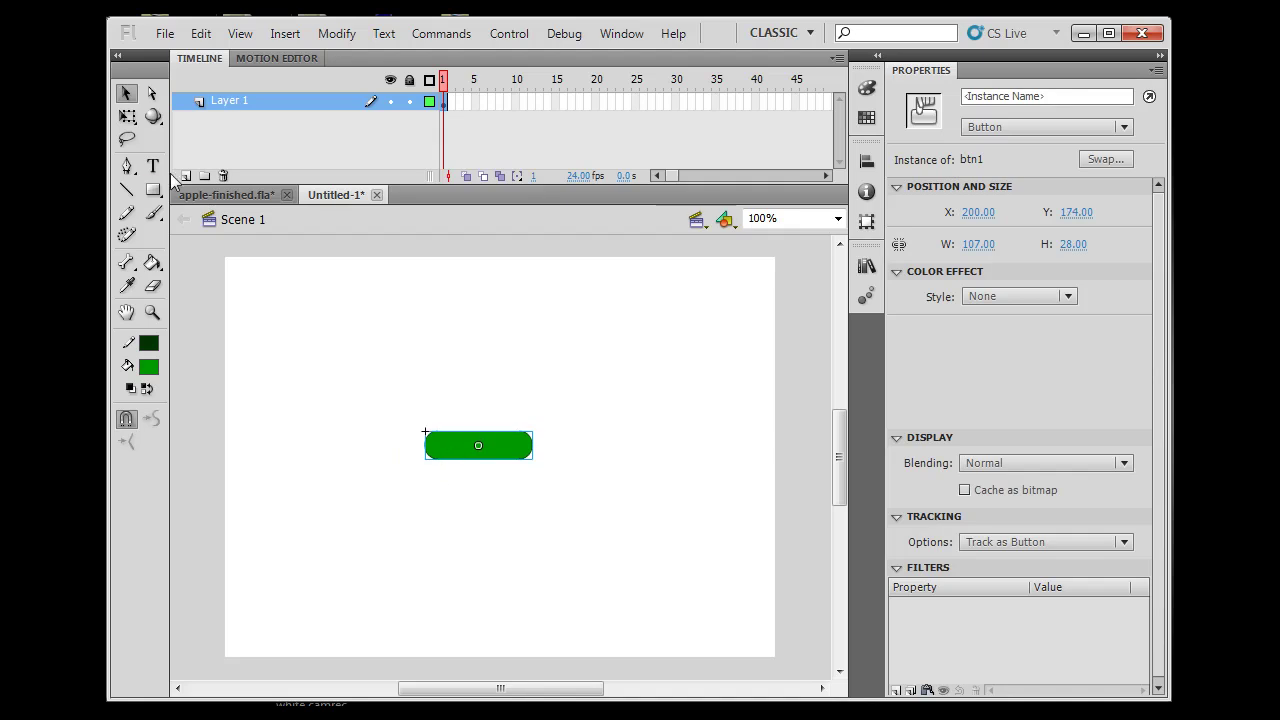
Set the Paint Bucket's fill colour to blue with the btn1 instance selected, and return to the Selection tool
click(152, 262)
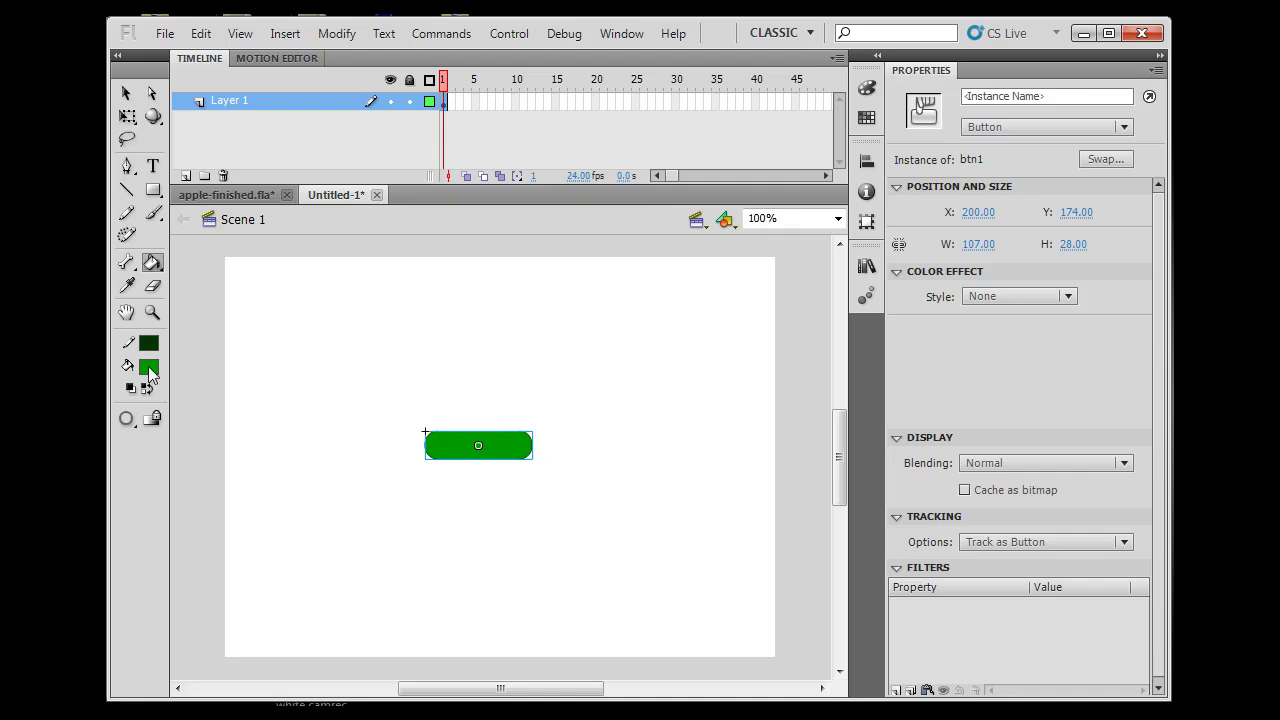
click(148, 367)
click(193, 486)
key(v)
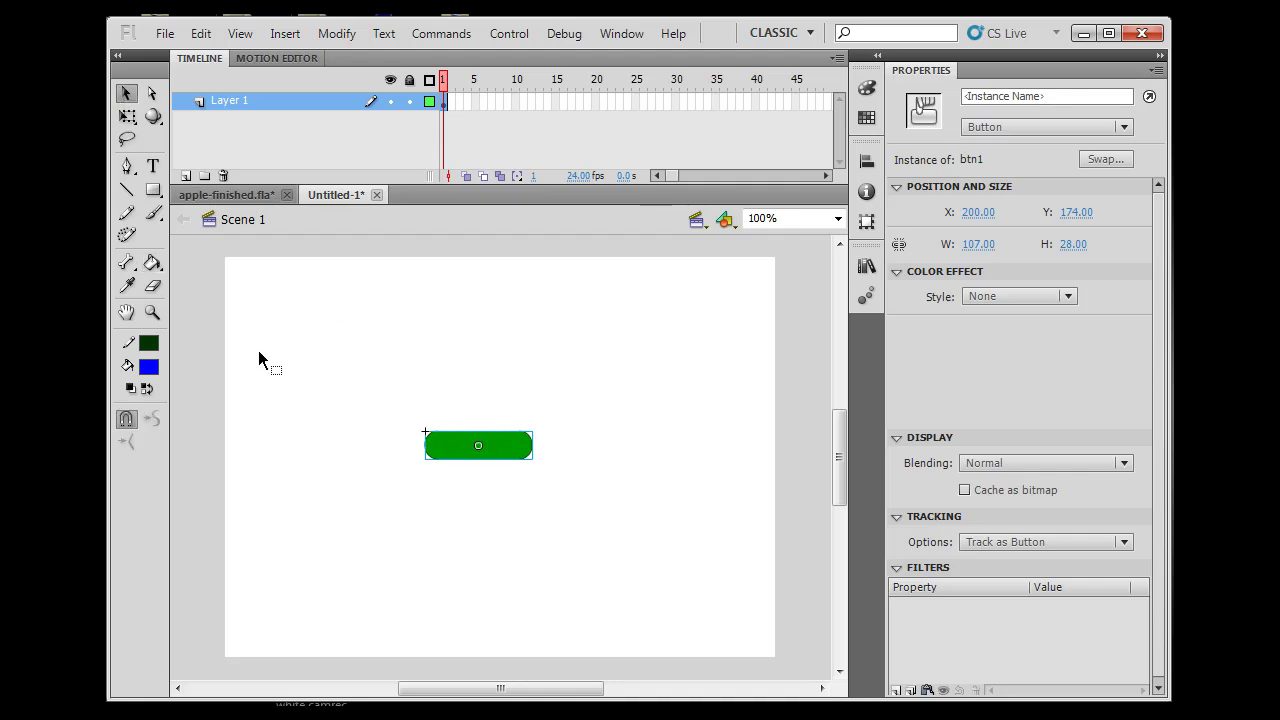
Move the btn1 instance up to about X 200, Y 134 and view the btn1 symbol in the library
drag(450, 450, 450, 410)
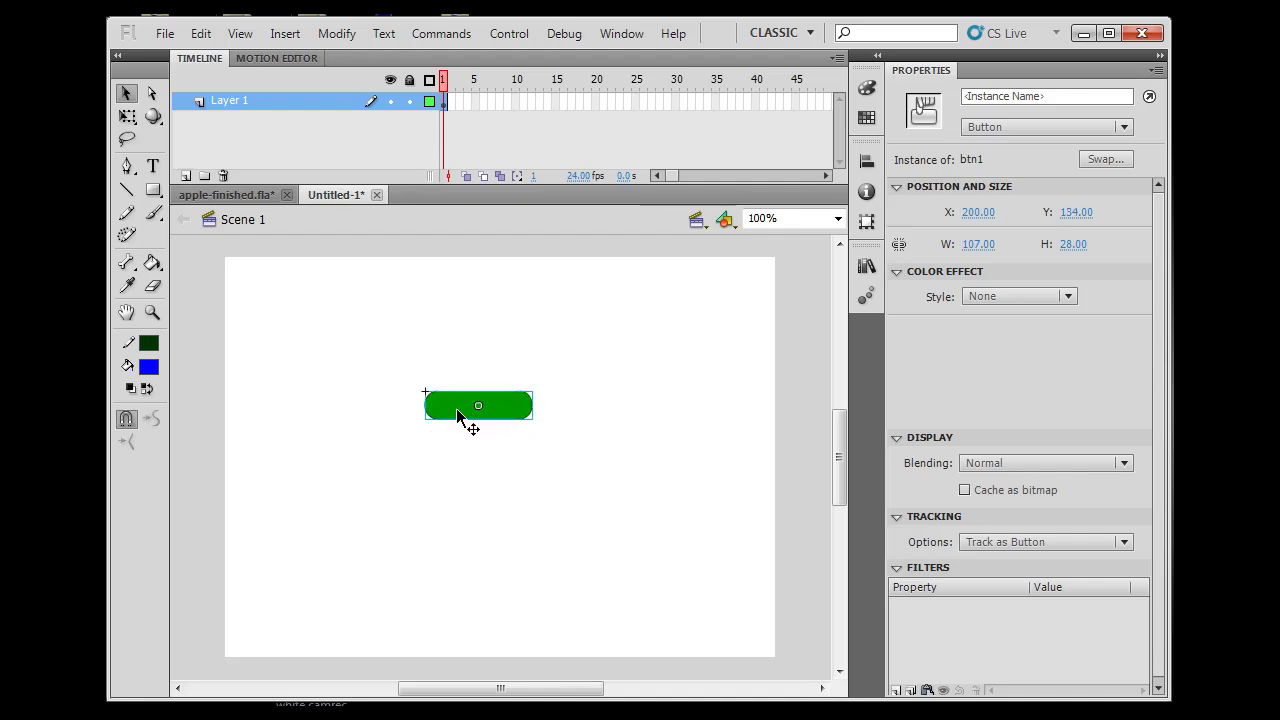
click(866, 266)
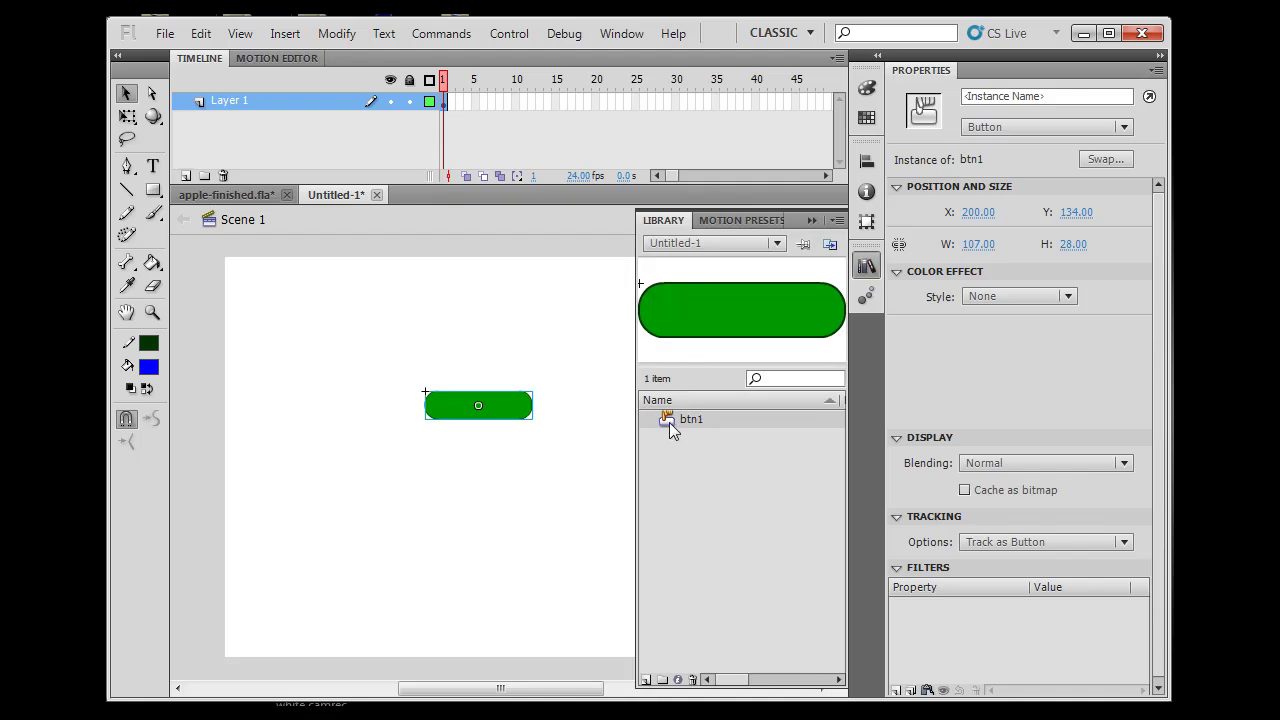
click(815, 218)
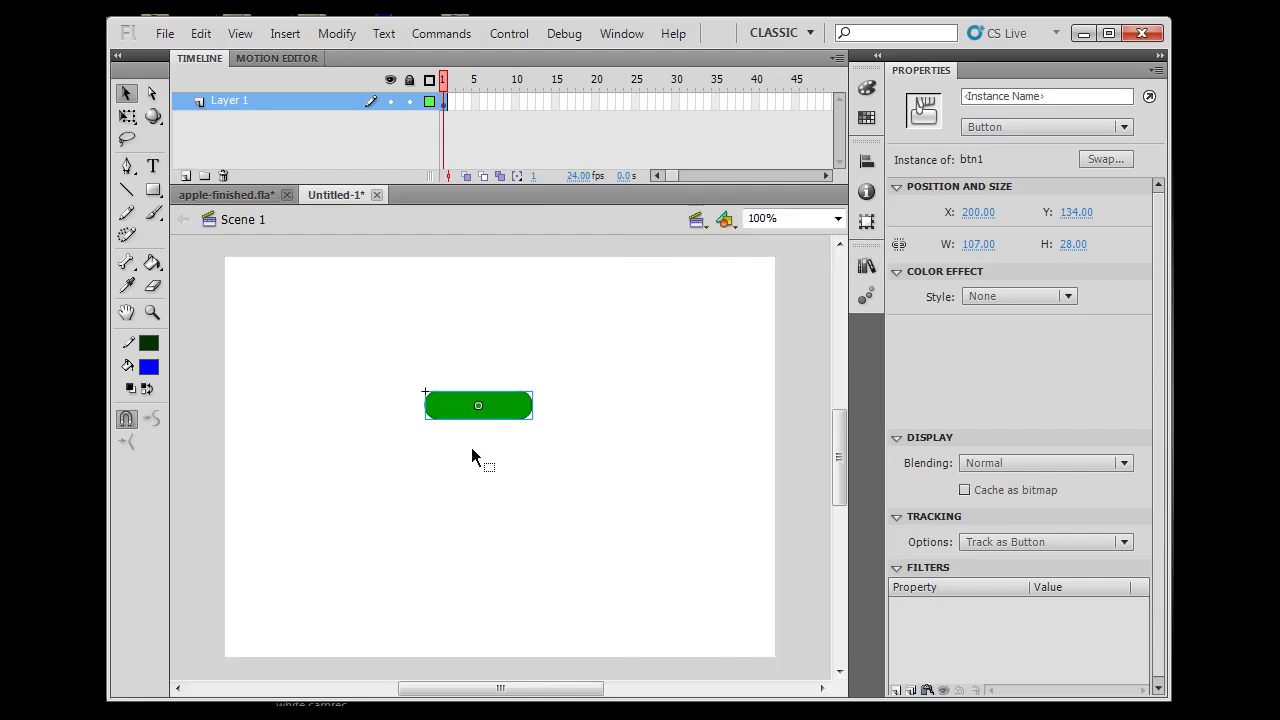
Open the btn1 symbol for editing in place and examine its button-state timeline
right_click(453, 411)
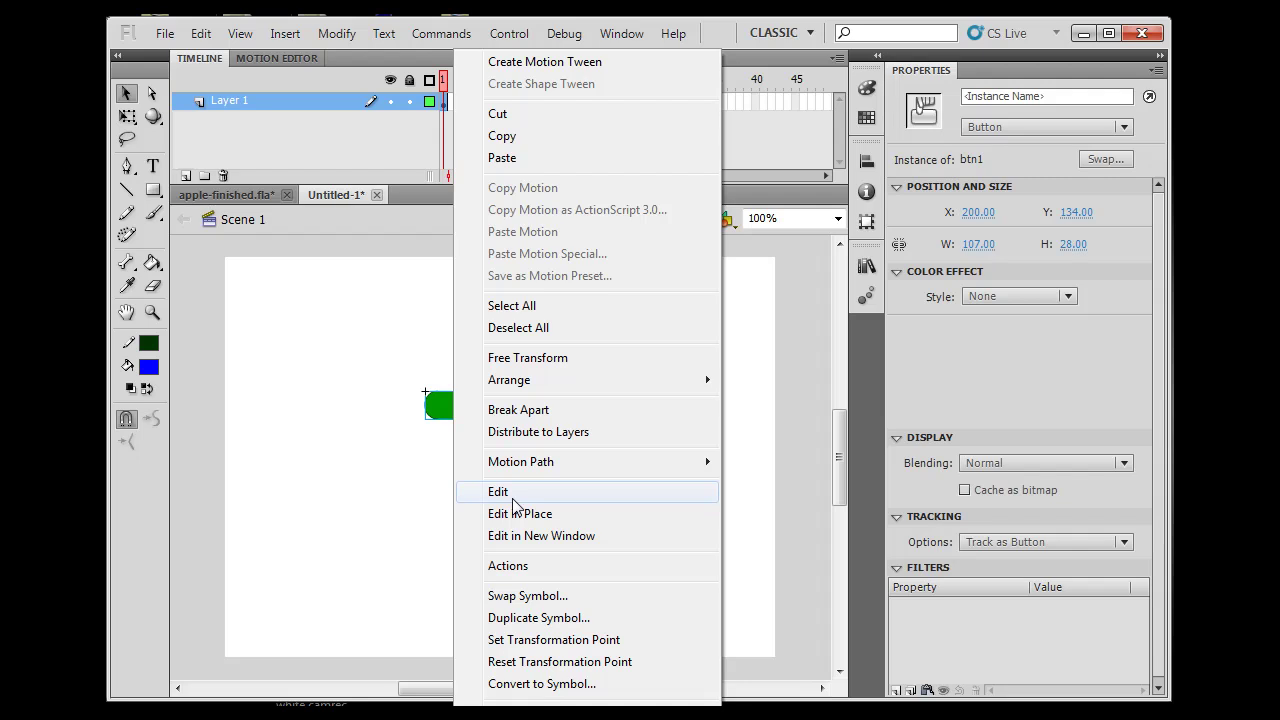
click(345, 466)
click(458, 404)
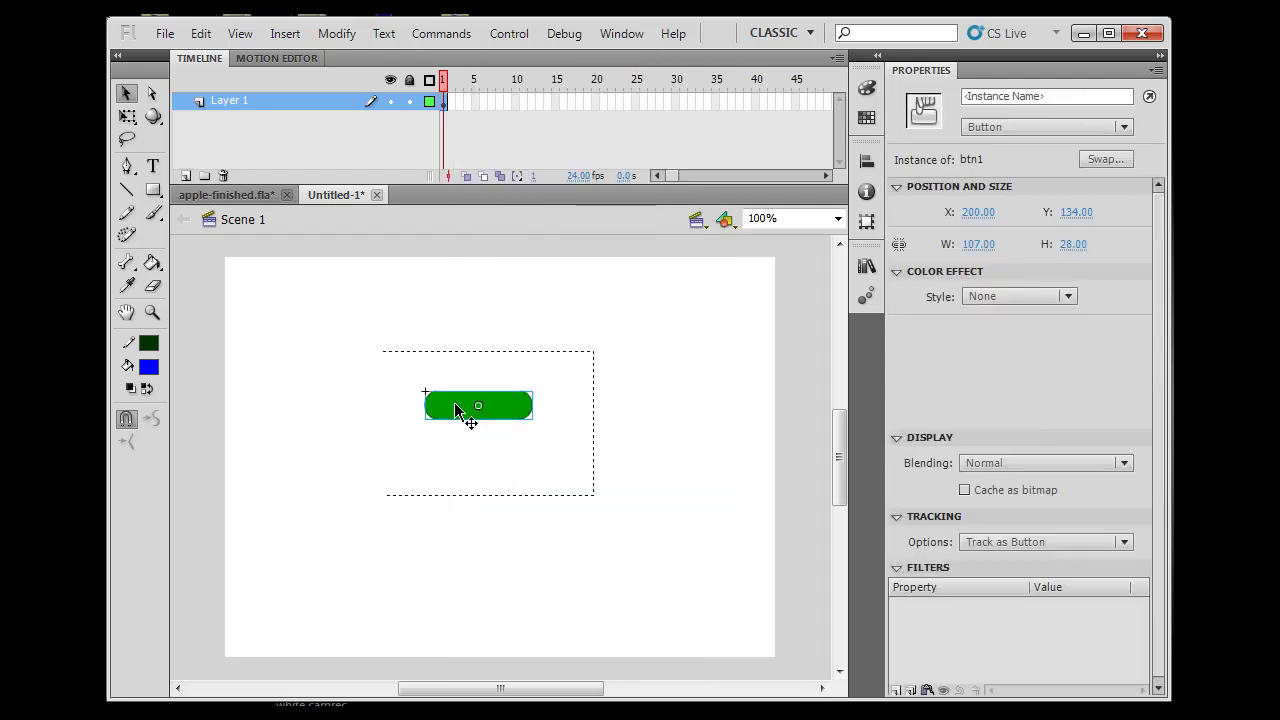
double_click(455, 405)
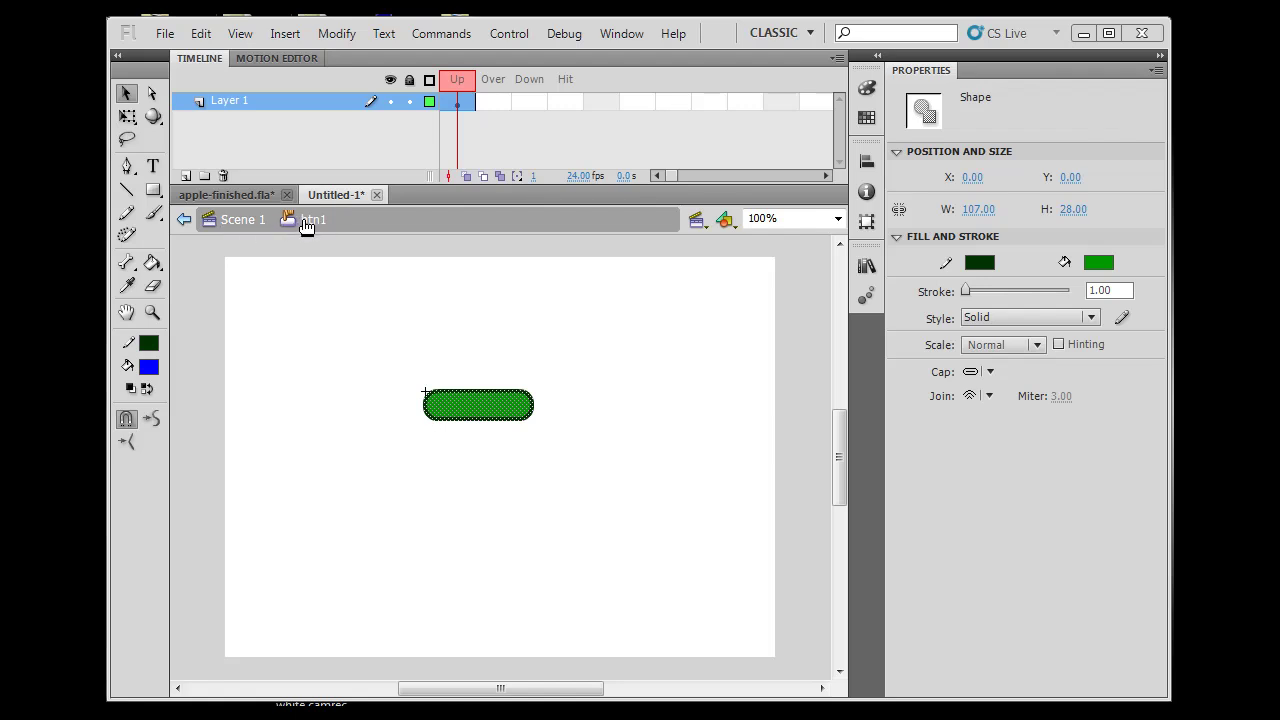
Nudge the btn1 instance in Scene 1 to about Y 133 and reopen the symbol for editing in place
click(234, 223)
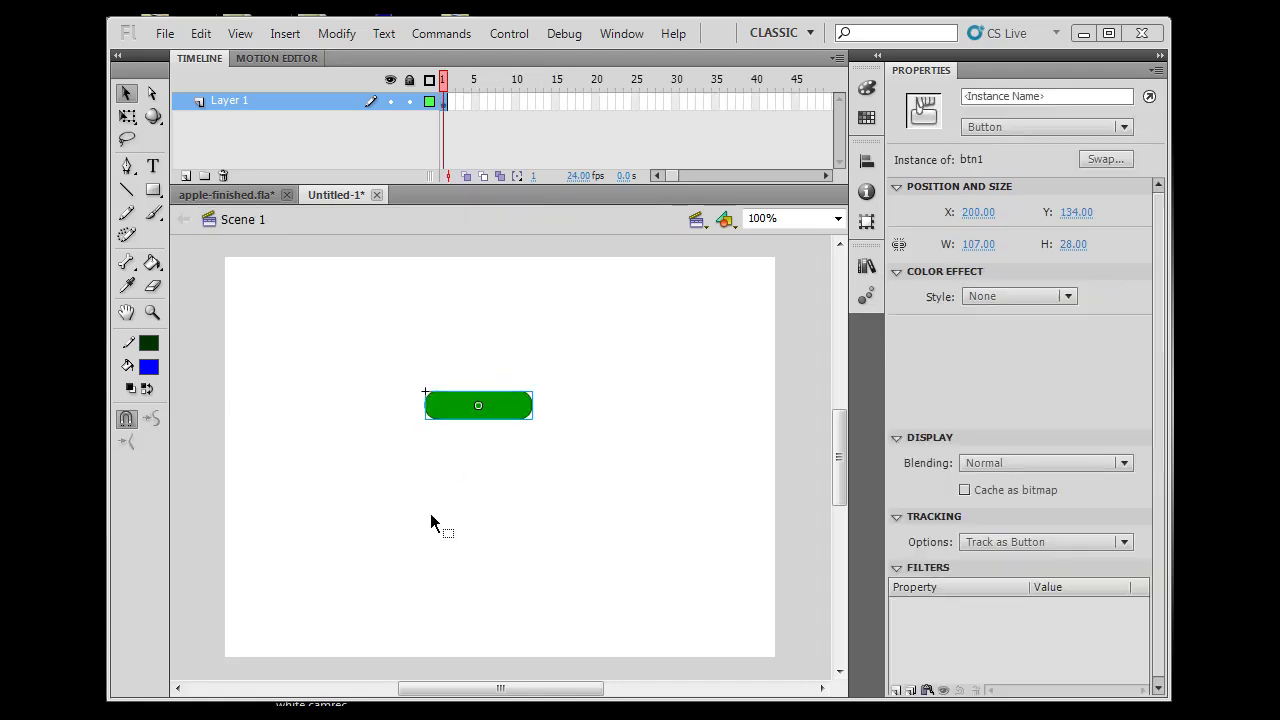
mouse_move(450, 410)
mouse_down()
mouse_move(434, 566)
mouse_move(449, 403)
mouse_move(521, 462)
mouse_move(443, 428)
mouse_move(447, 416)
mouse_up()
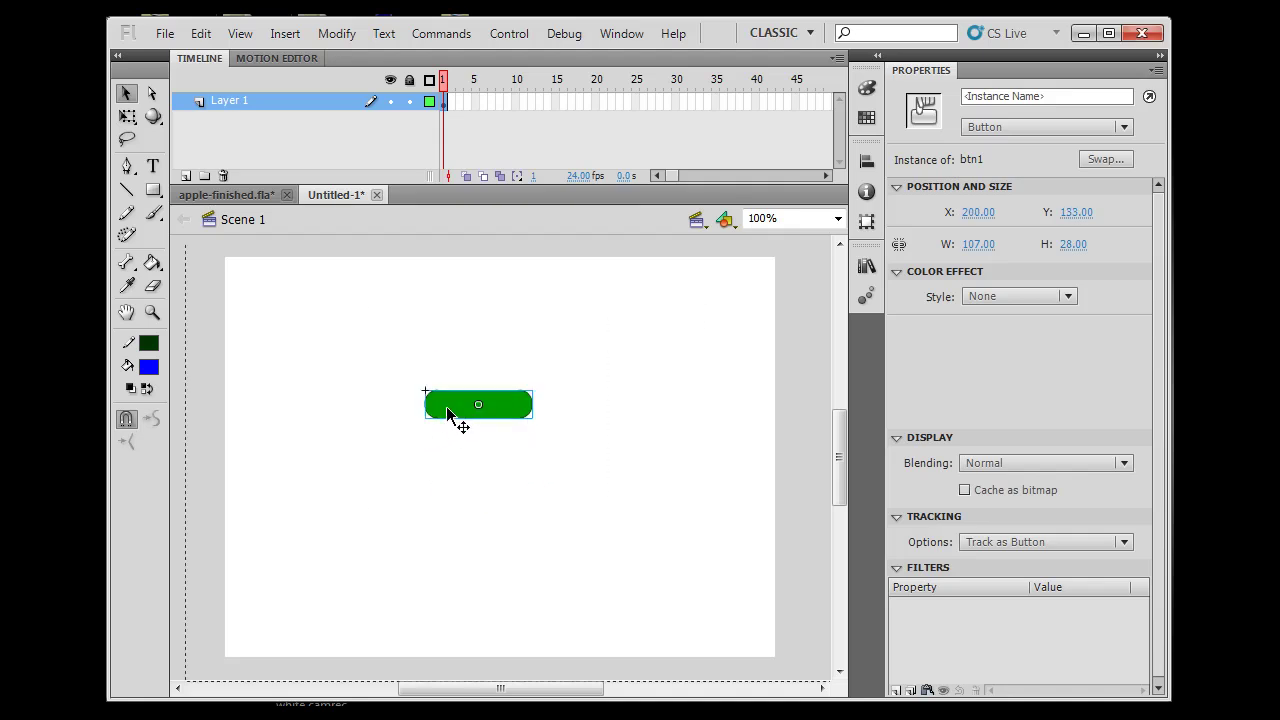
double_click(446, 406)
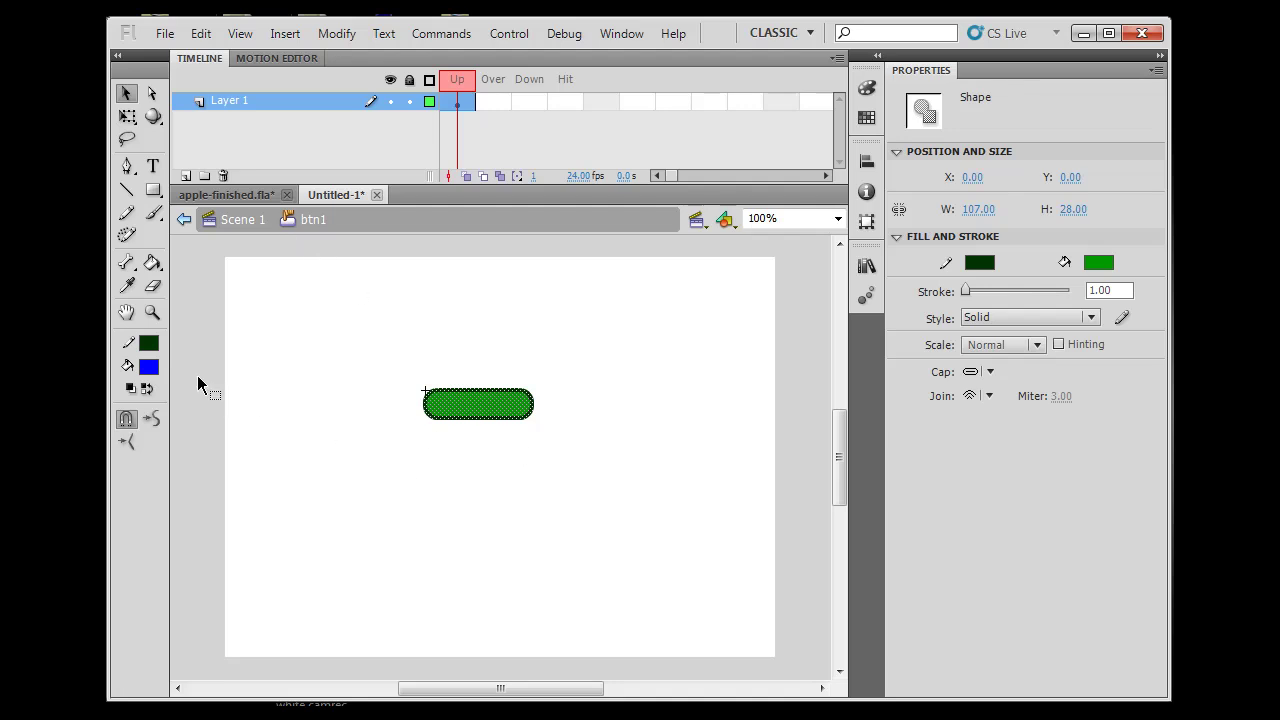
Try an olive fill on the rounded rectangle in btn1's Up state
click(152, 368)
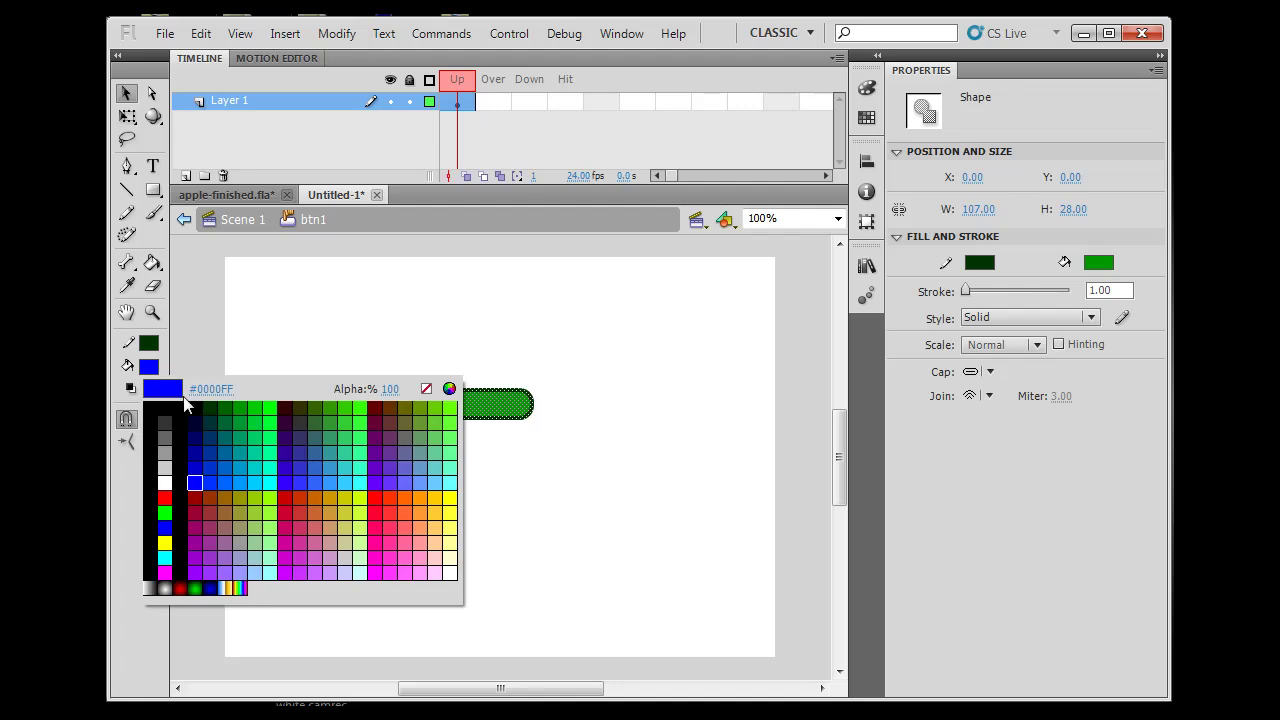
click(246, 512)
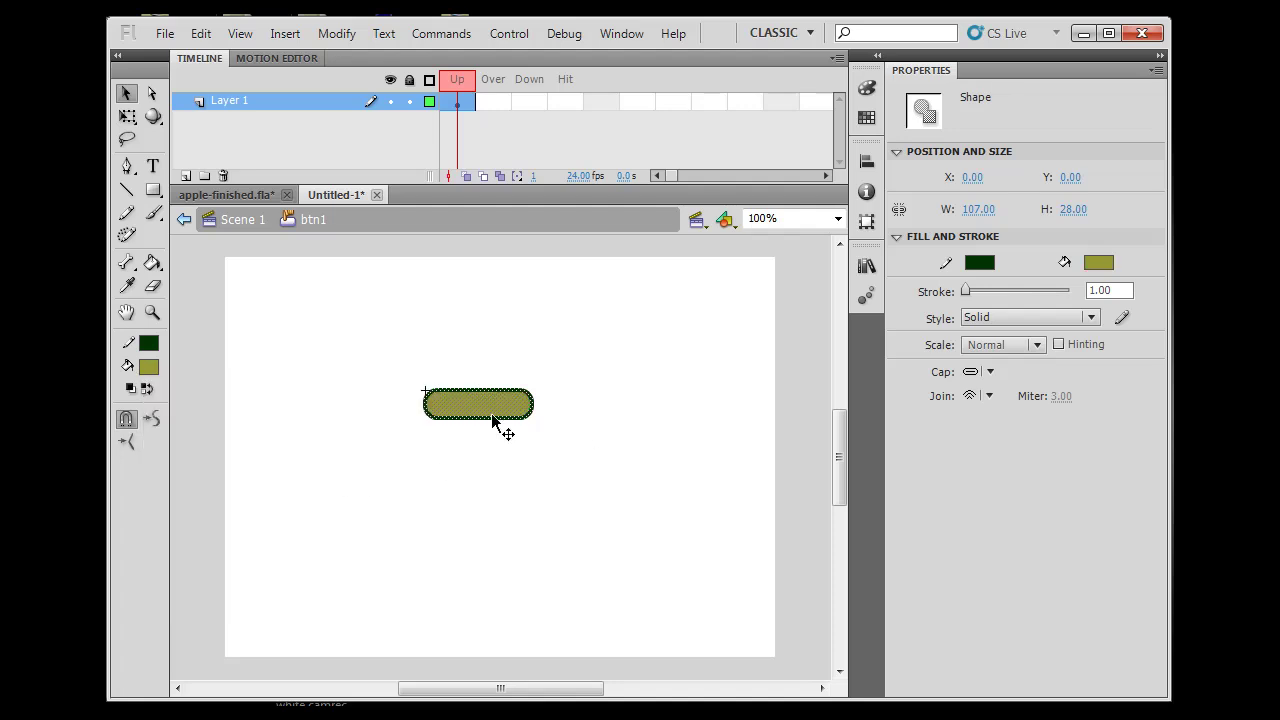
click(468, 358)
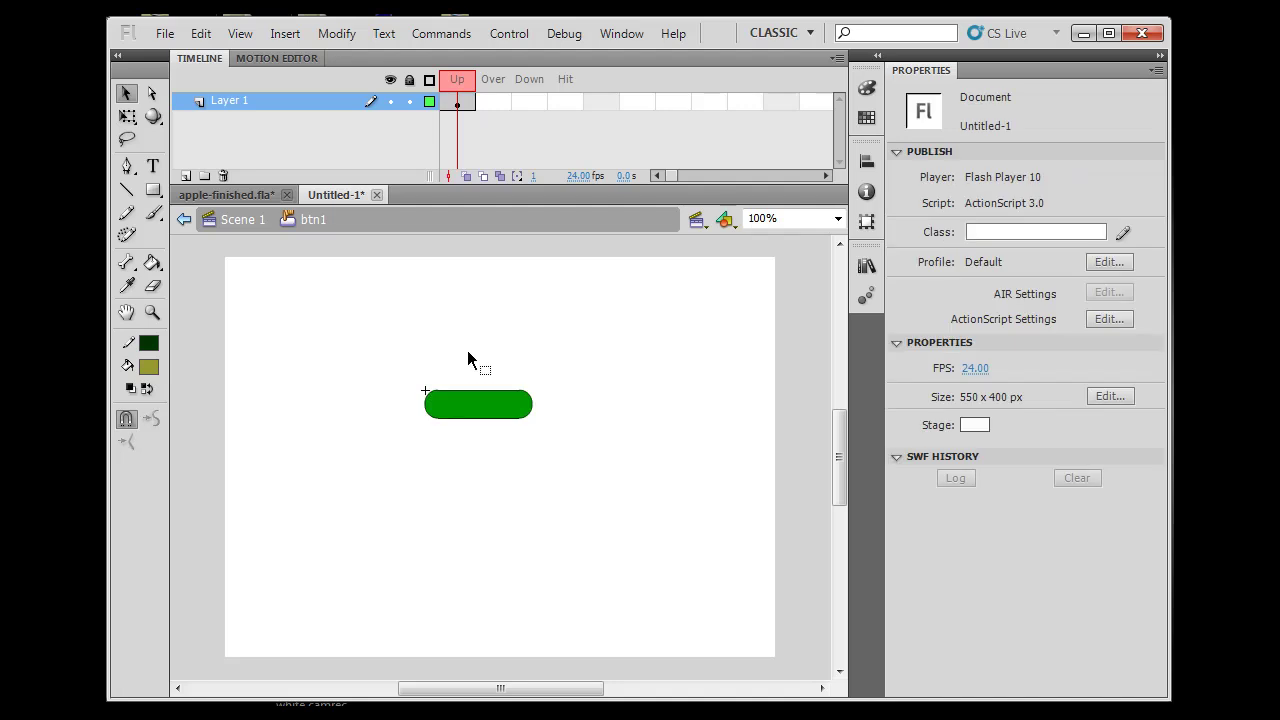
Select only the green fill inside btn1 and examine its shape properties
click(469, 407)
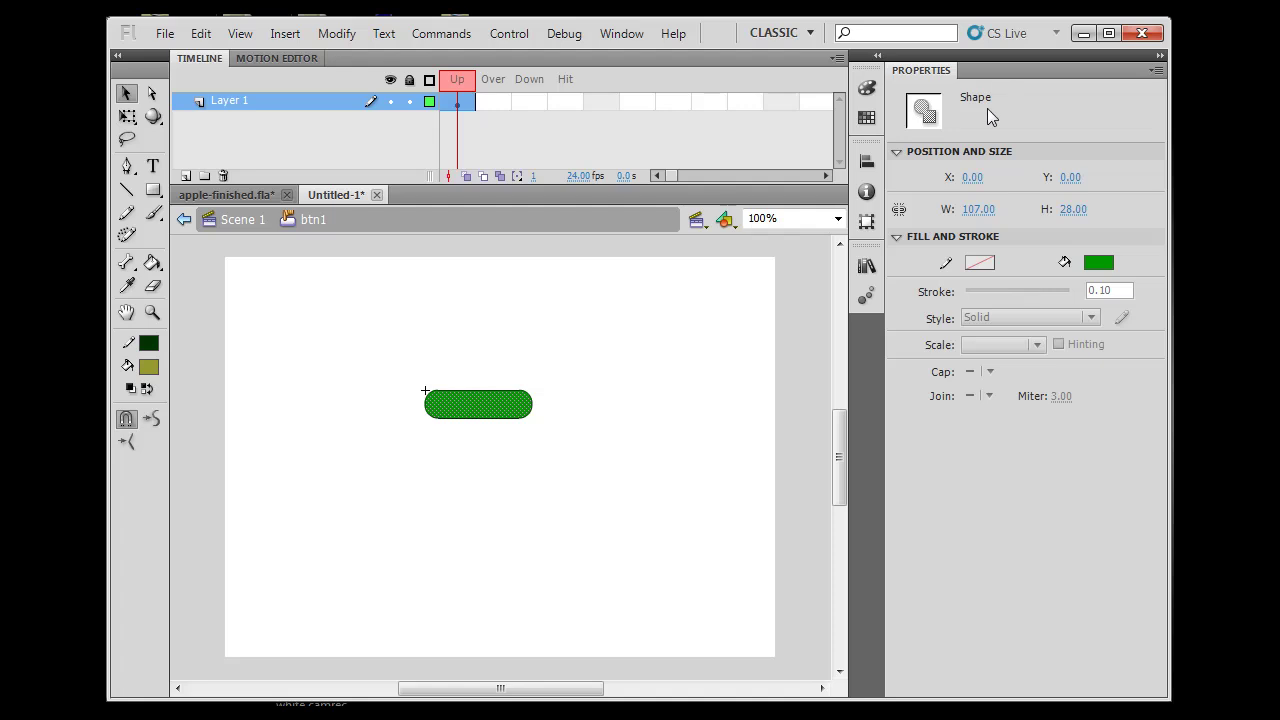
click(610, 442)
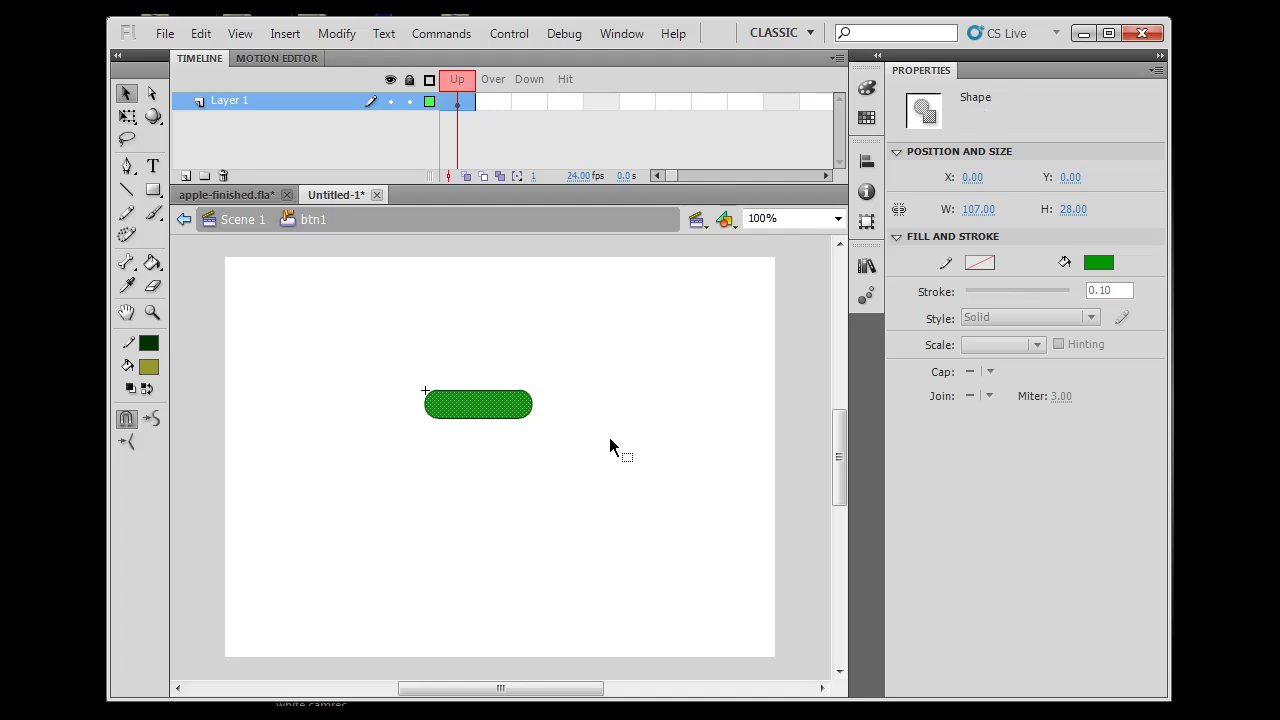
click(497, 418)
click(496, 414)
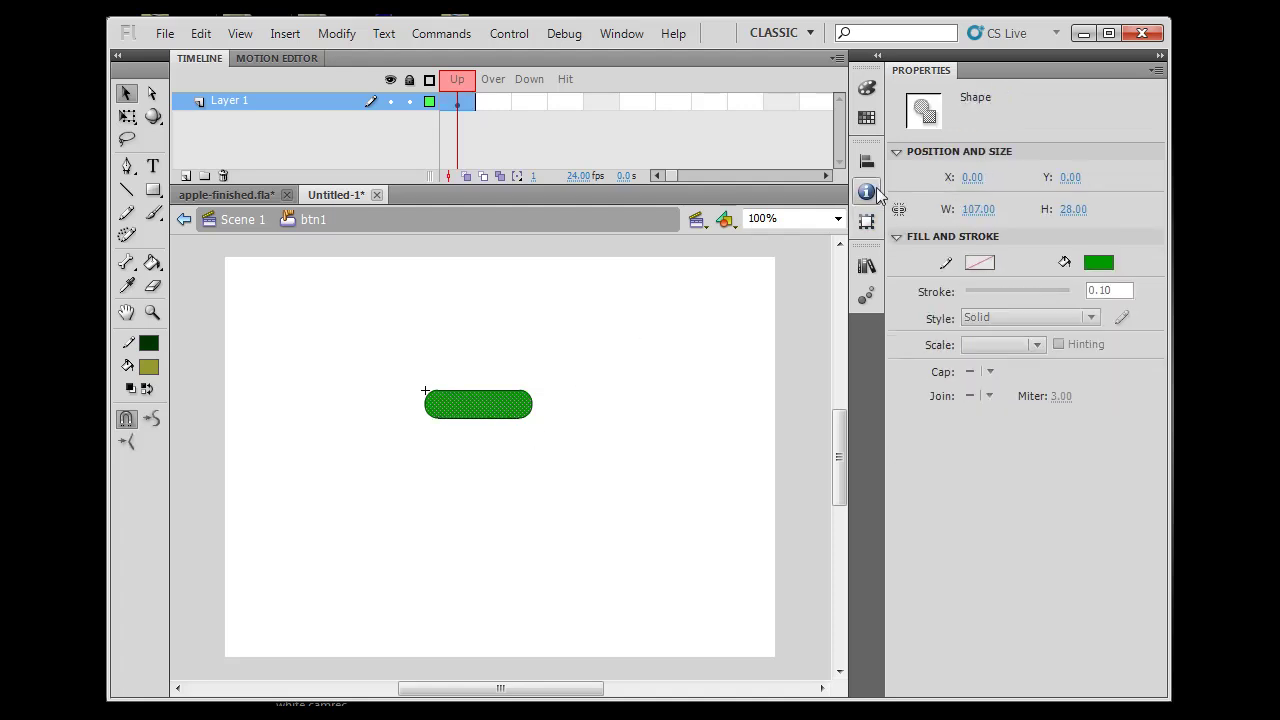
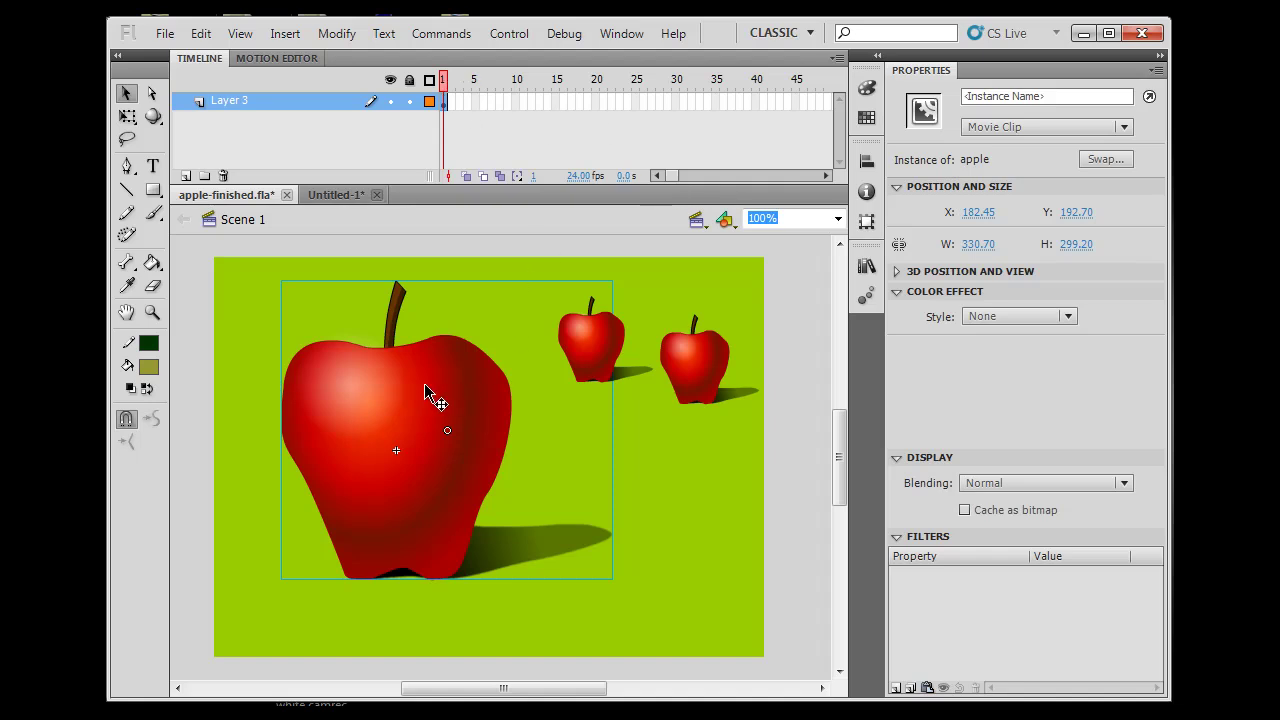
Look inside the apple movie clip in apple-finished.fla to compare its timeline, and return to the Untitled-1 document
double_click(335, 400)
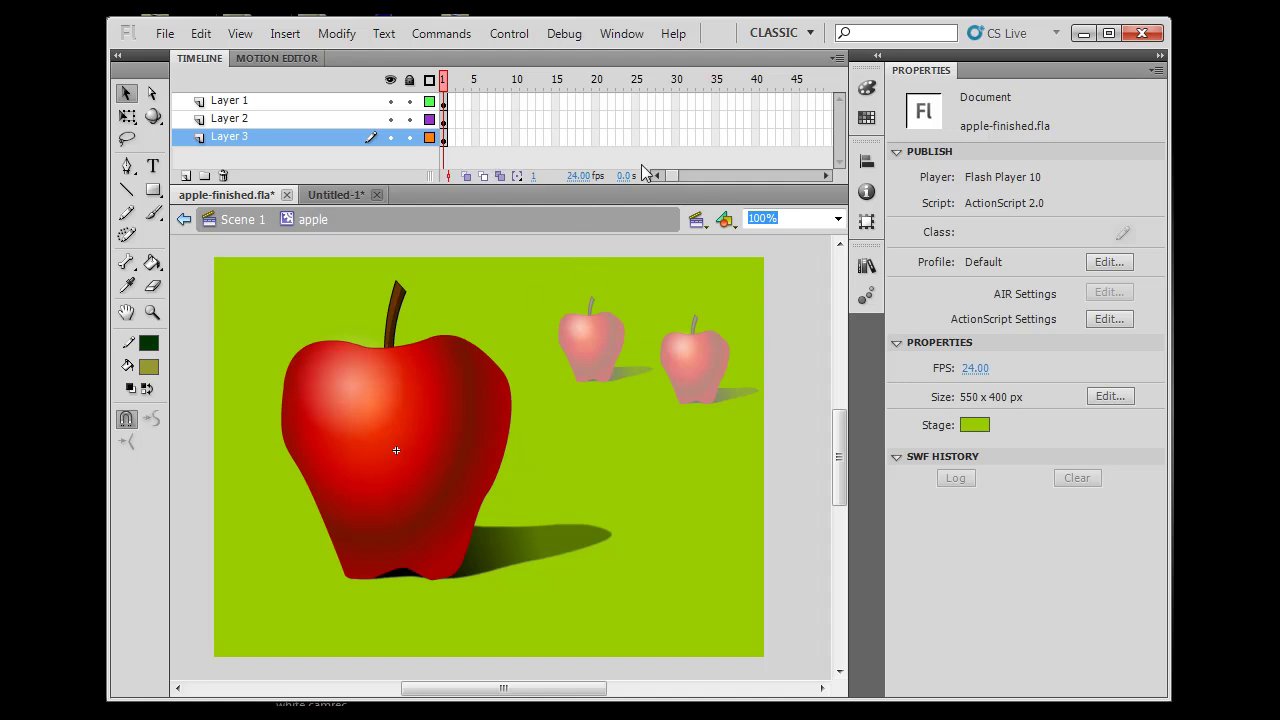
click(232, 222)
click(328, 195)
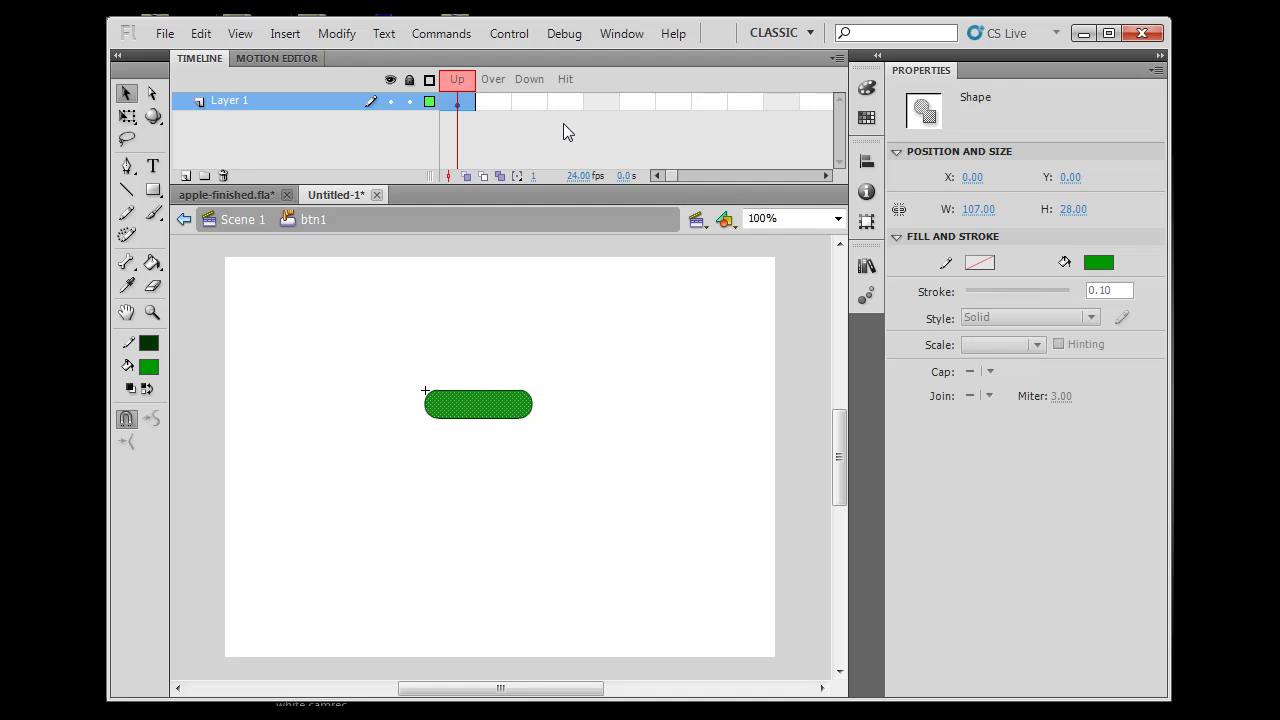
Insert a keyframe for the Over state in btn1's timeline
click(491, 102)
right_click(491, 104)
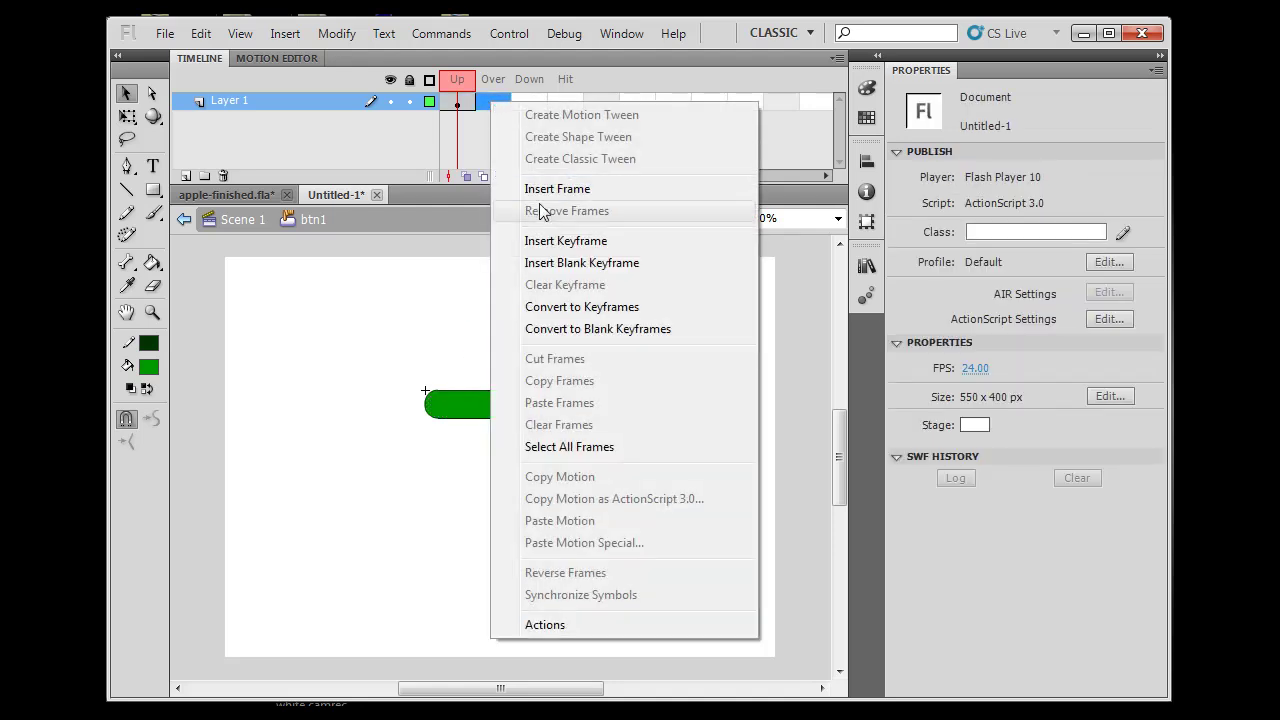
click(540, 246)
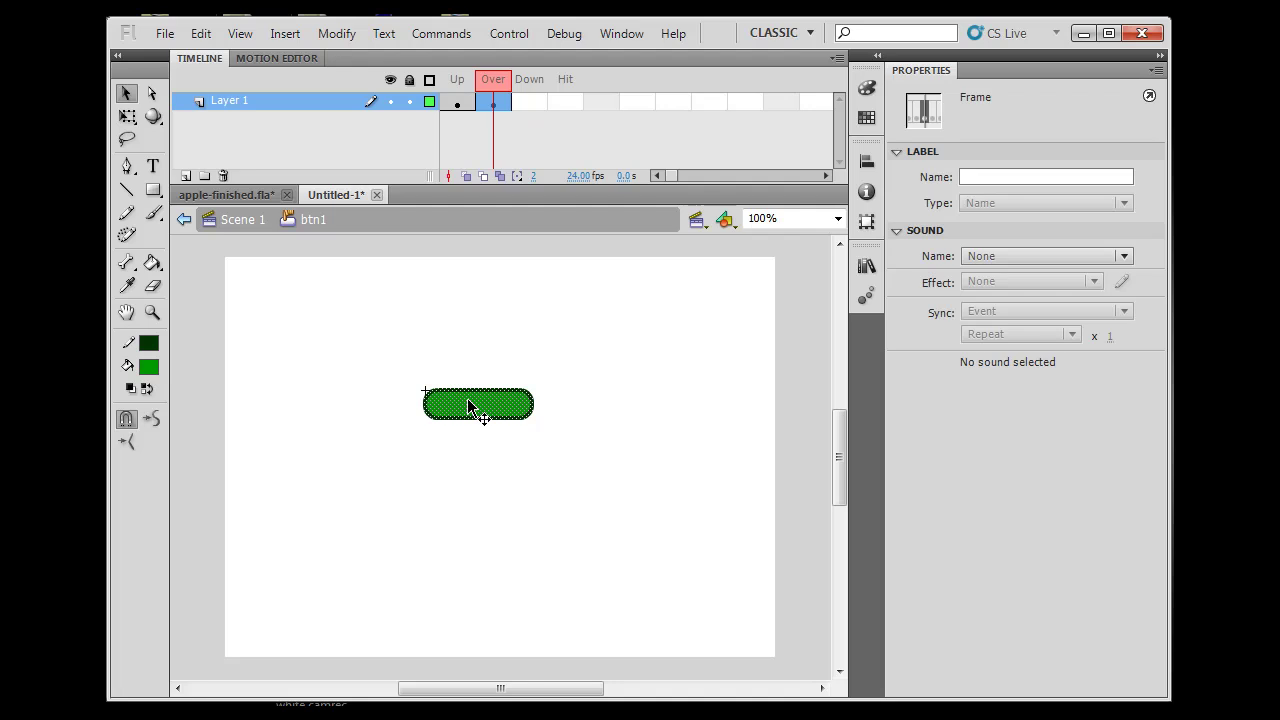
Try a brown fill on the Over state's shape and restore the fill to green #009900
click(148, 367)
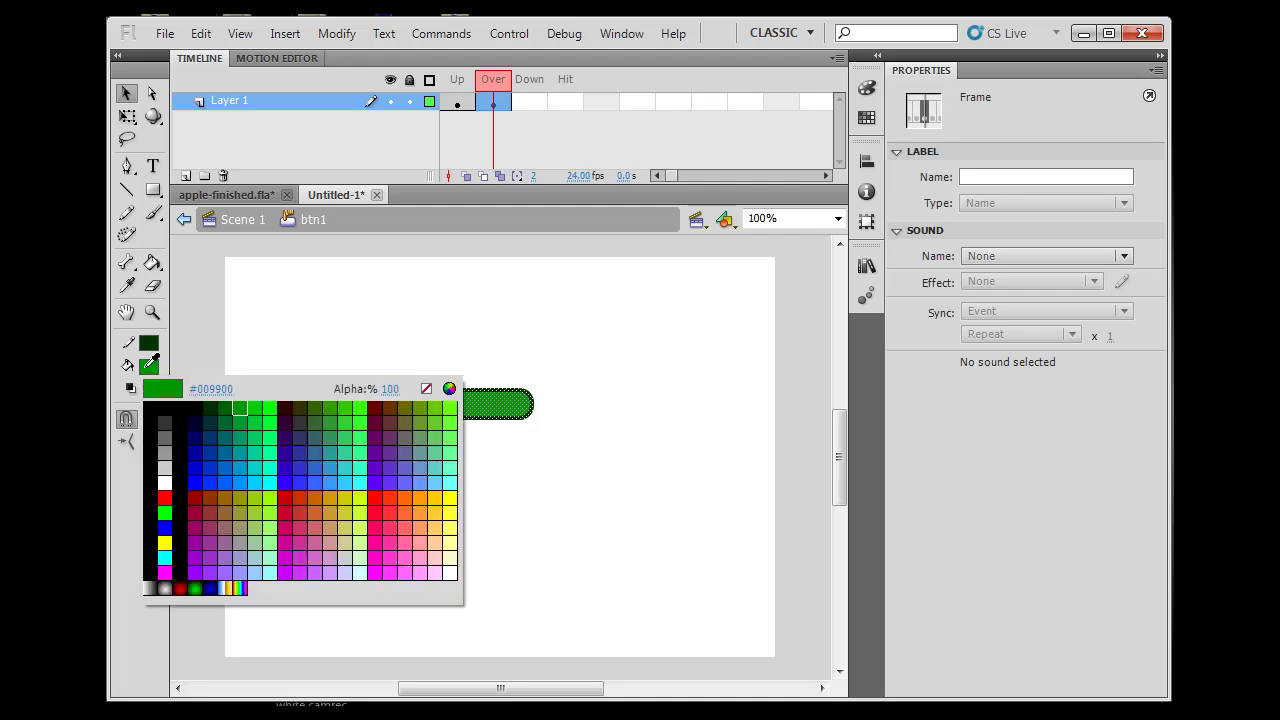
click(229, 478)
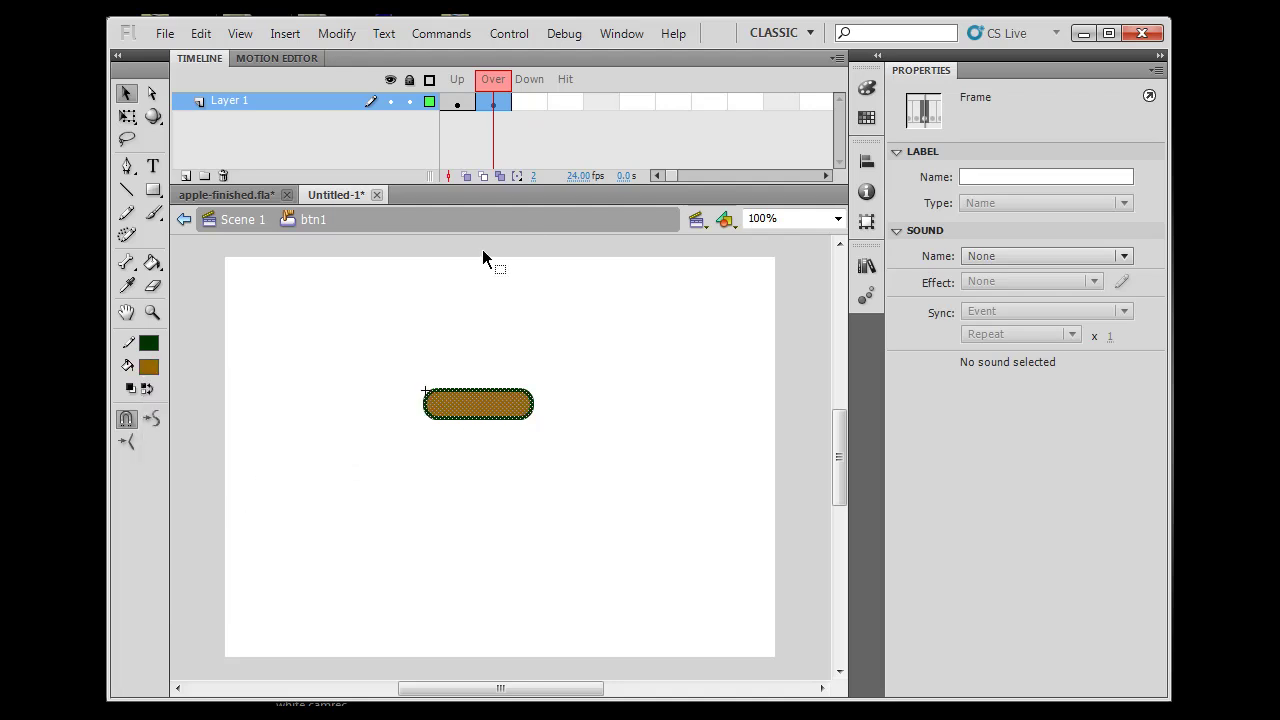
click(148, 367)
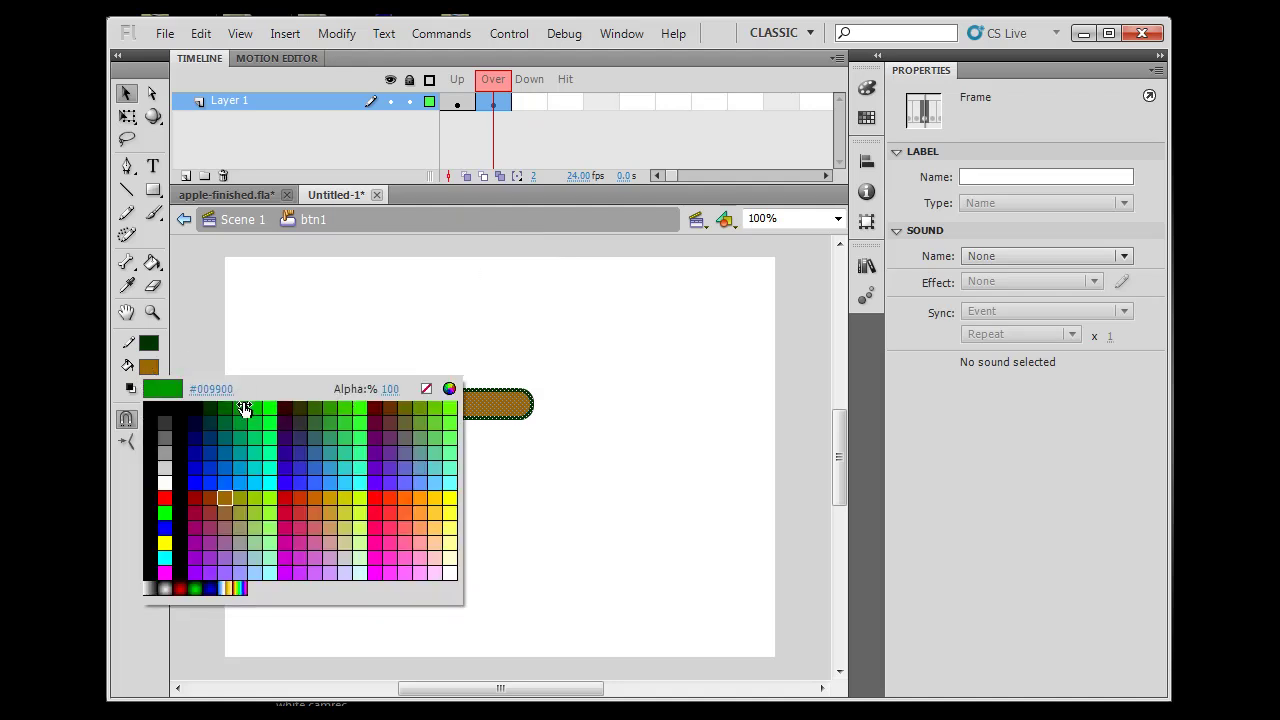
click(247, 411)
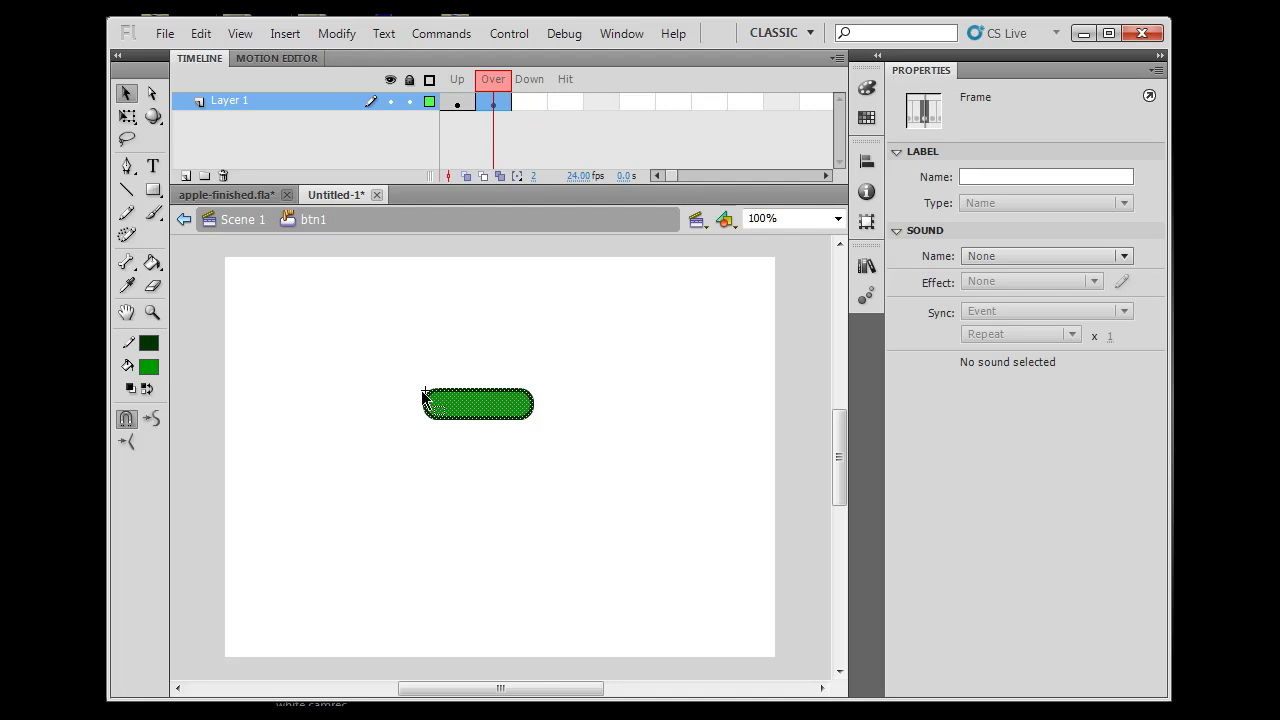
Insert a keyframe for btn1's Down state and fill its shape with bright yellow-green
click(530, 100)
right_click(531, 103)
click(600, 237)
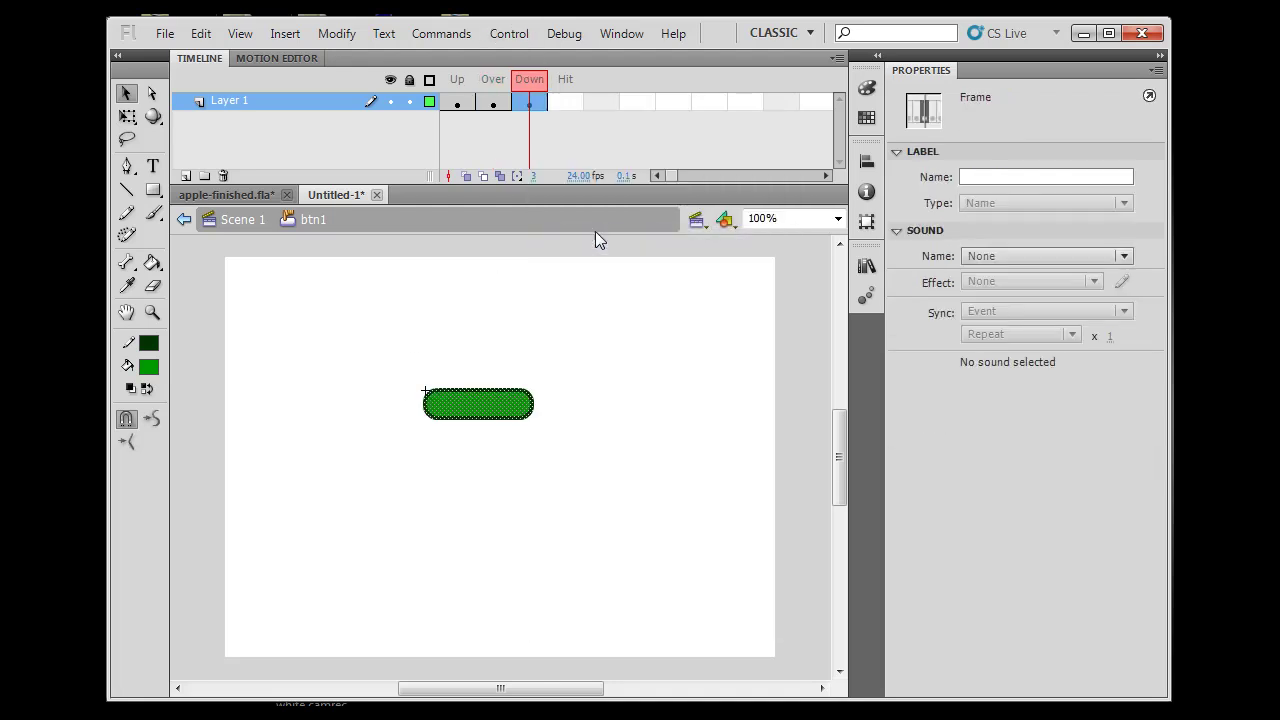
click(150, 368)
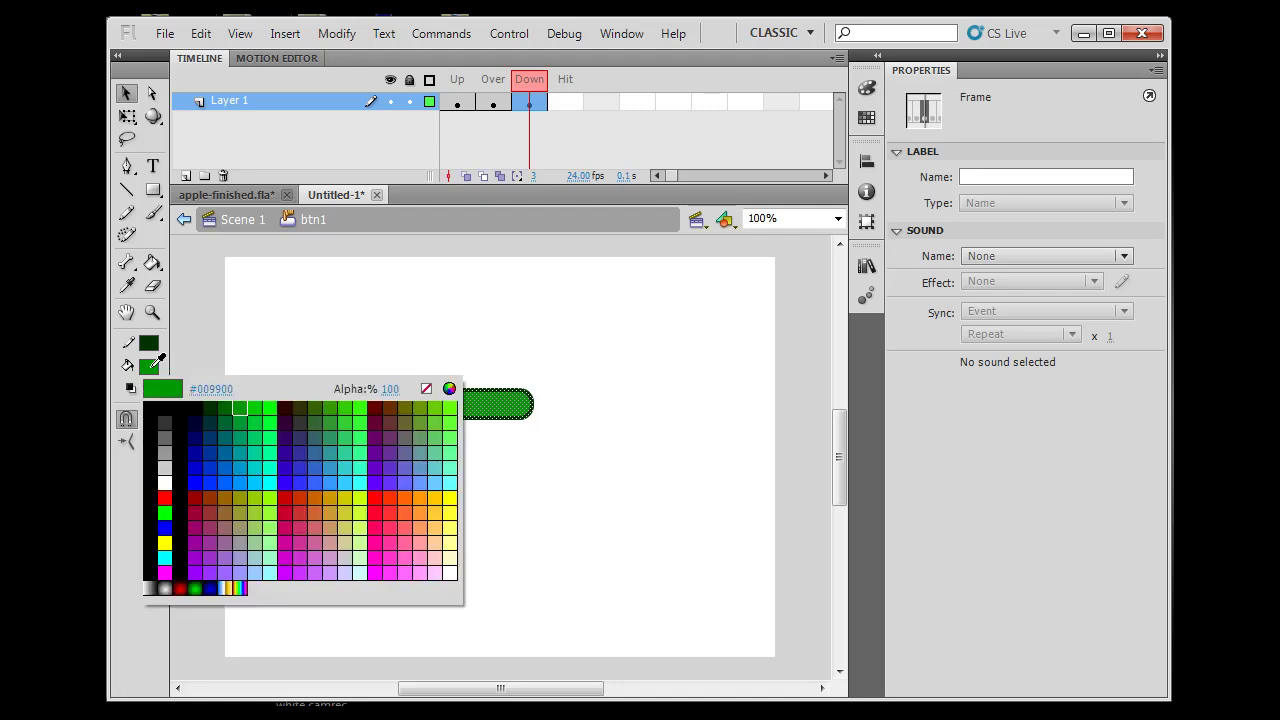
click(361, 505)
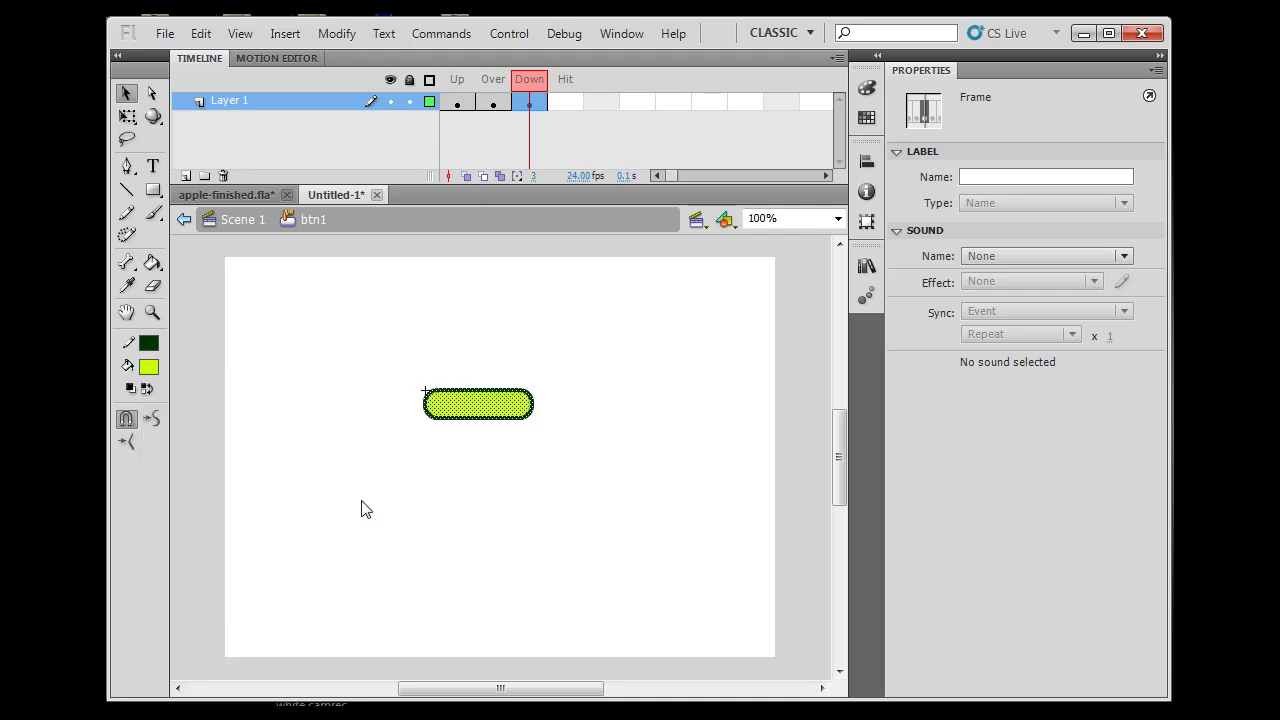
Compare the button's appearance in the Over and Up states
click(505, 82)
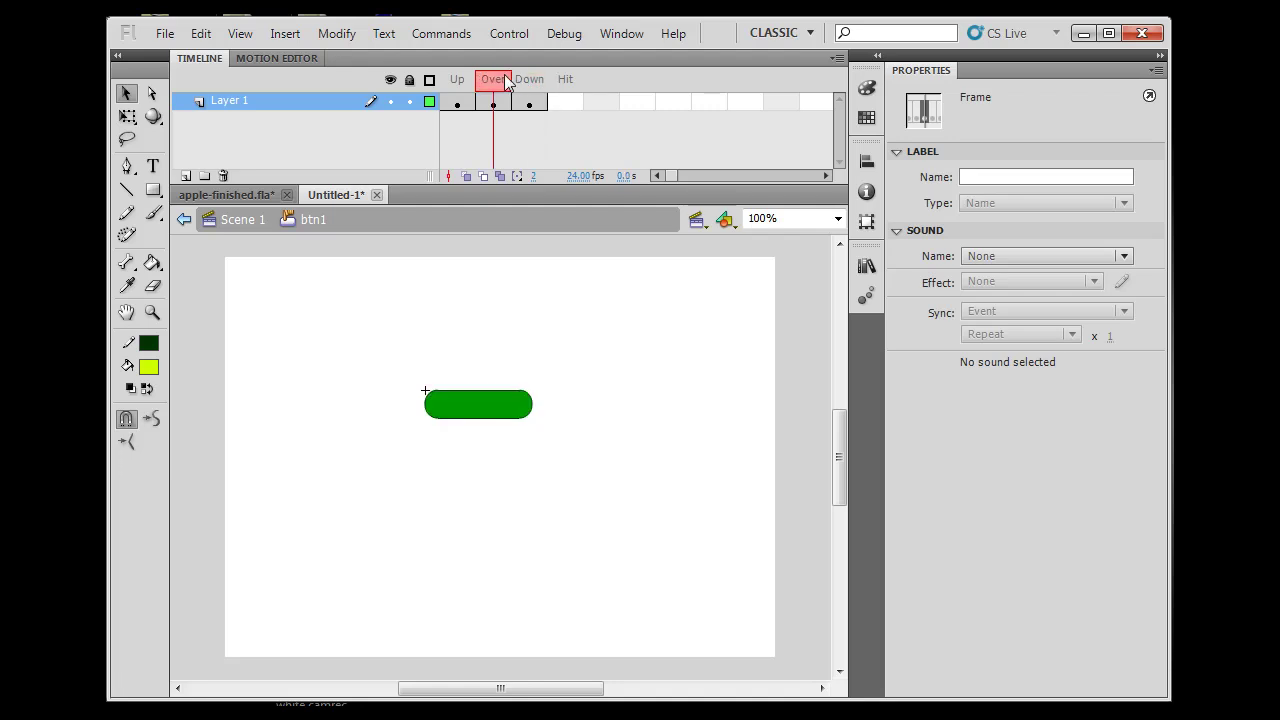
click(455, 82)
click(492, 82)
click(456, 82)
click(494, 84)
Recolour the Over state's fill first white and finally bright green, and select only that fill
click(493, 103)
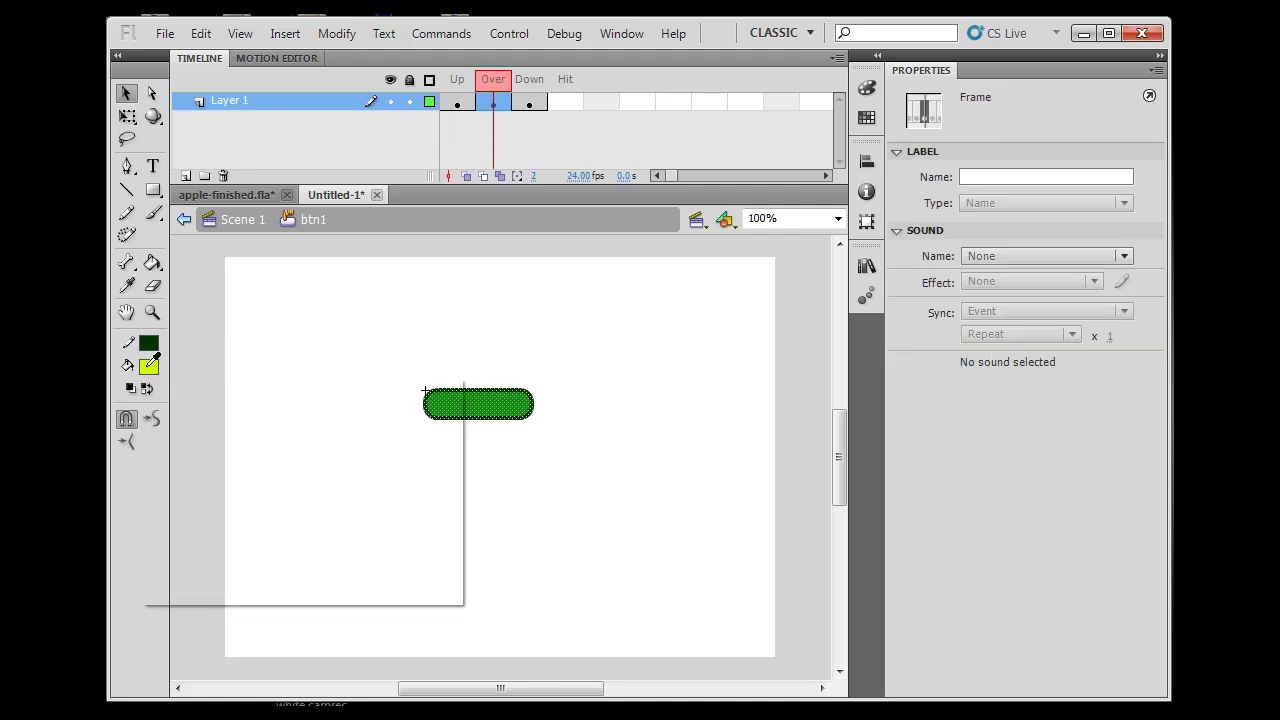
click(149, 367)
click(164, 482)
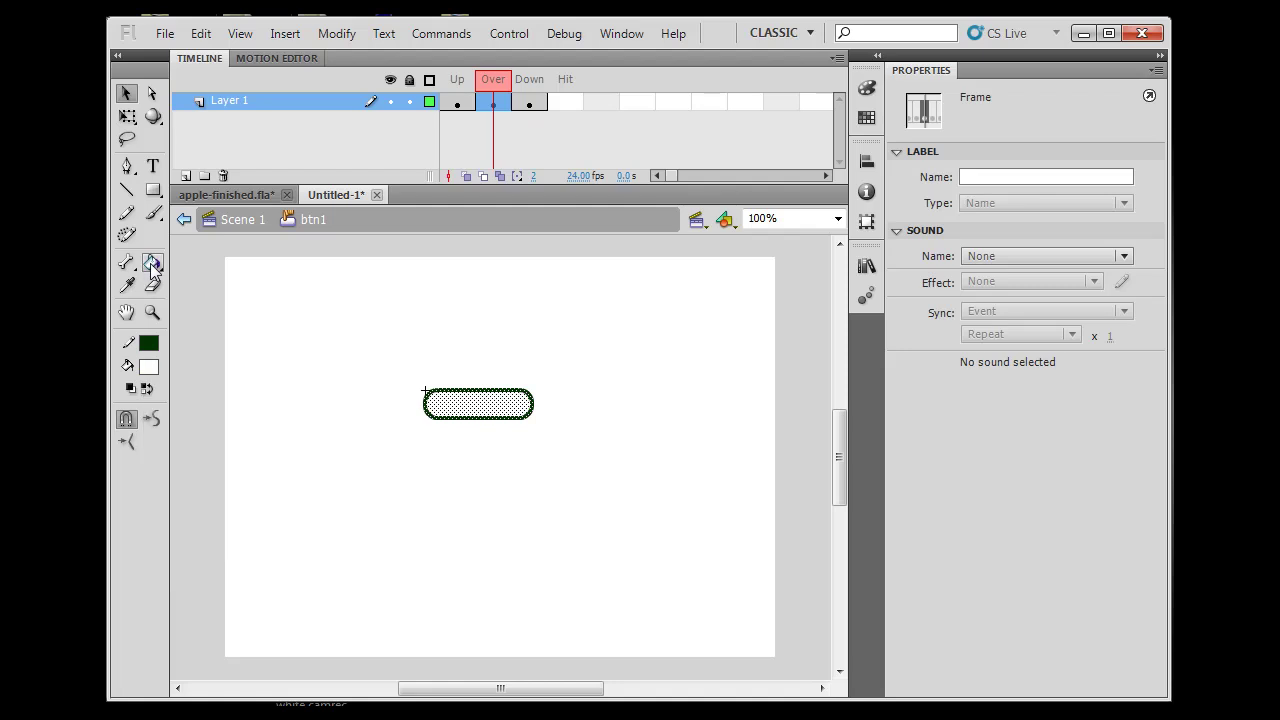
click(149, 367)
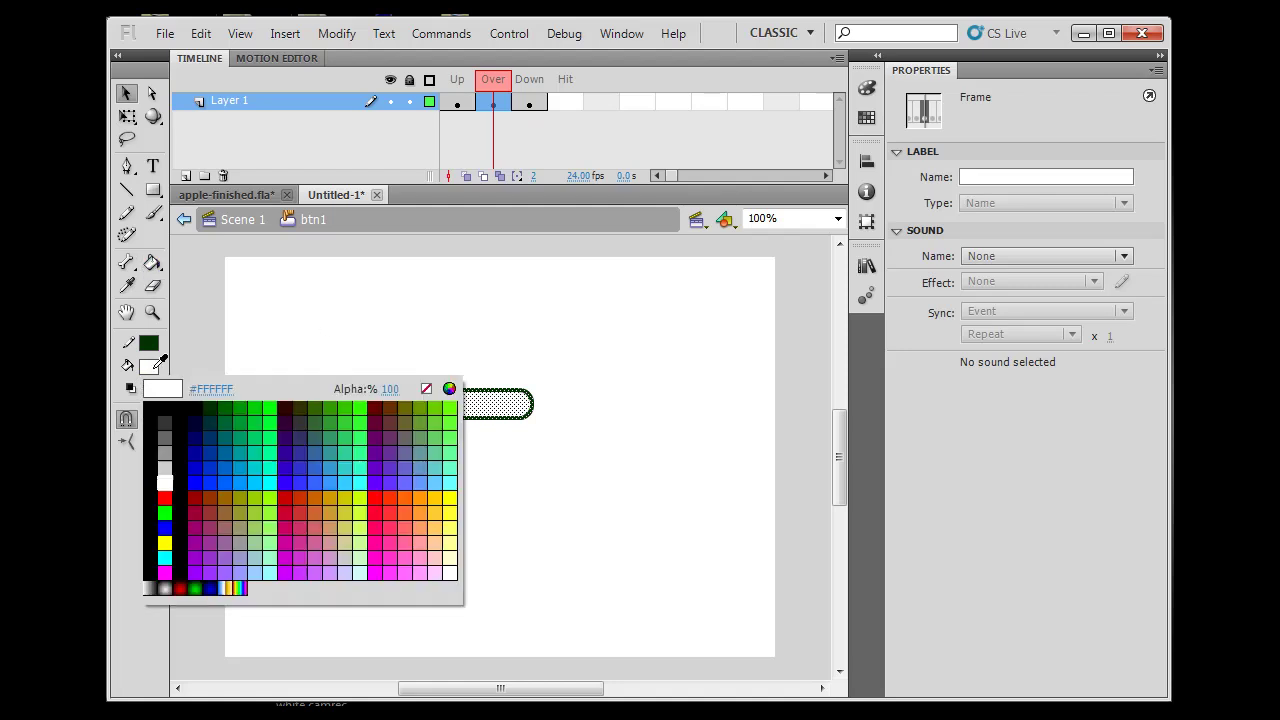
click(277, 398)
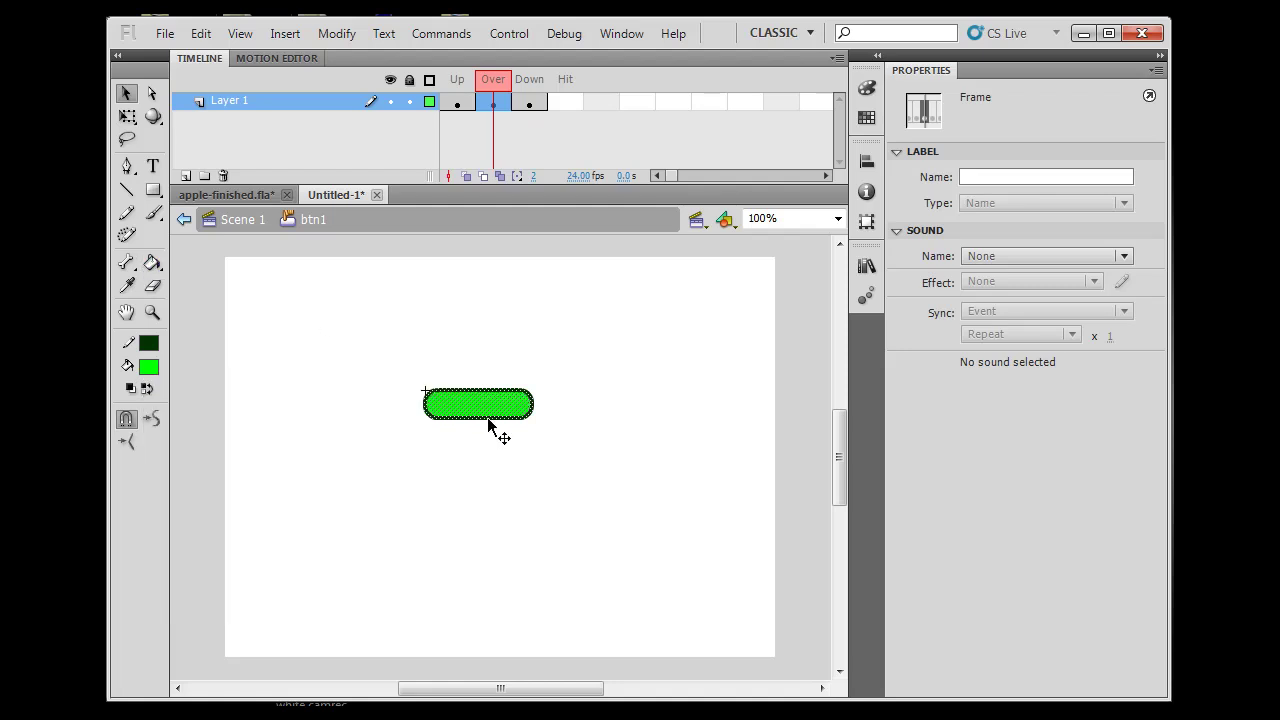
click(489, 369)
click(490, 410)
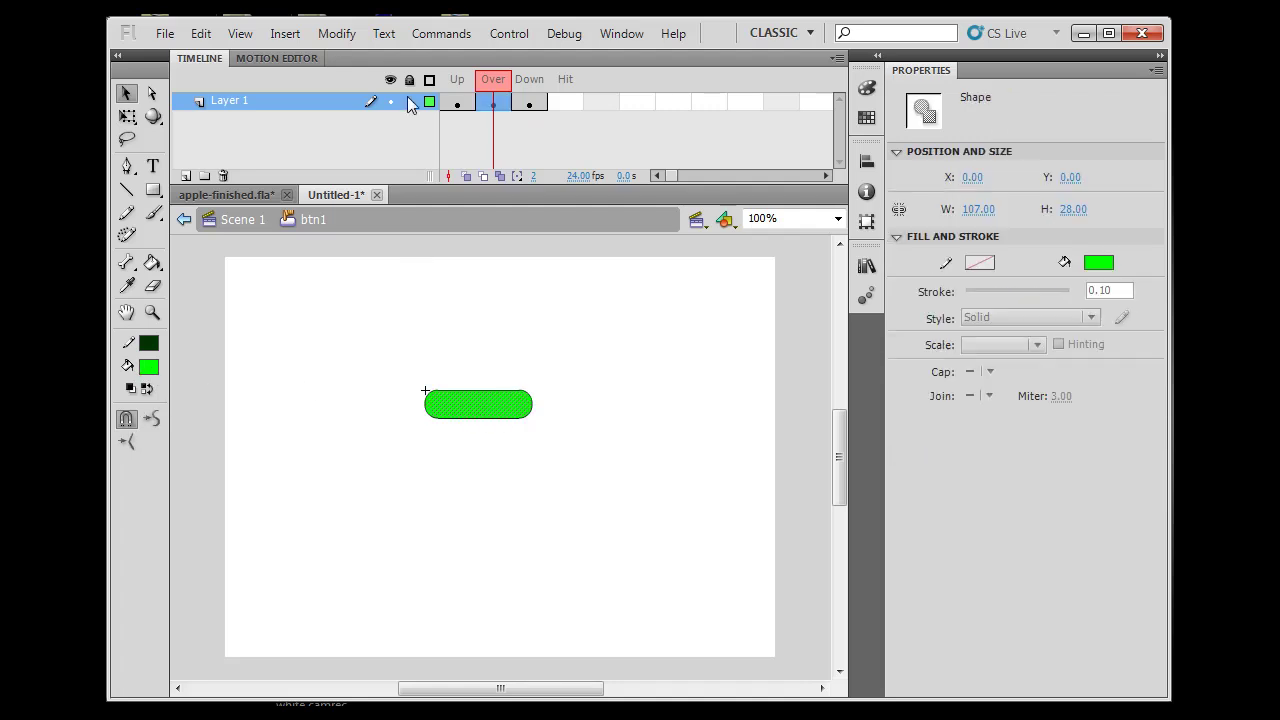
Step through the Up, Over and Down states to compare their fill colours, and return to Up
click(460, 88)
click(485, 79)
click(516, 79)
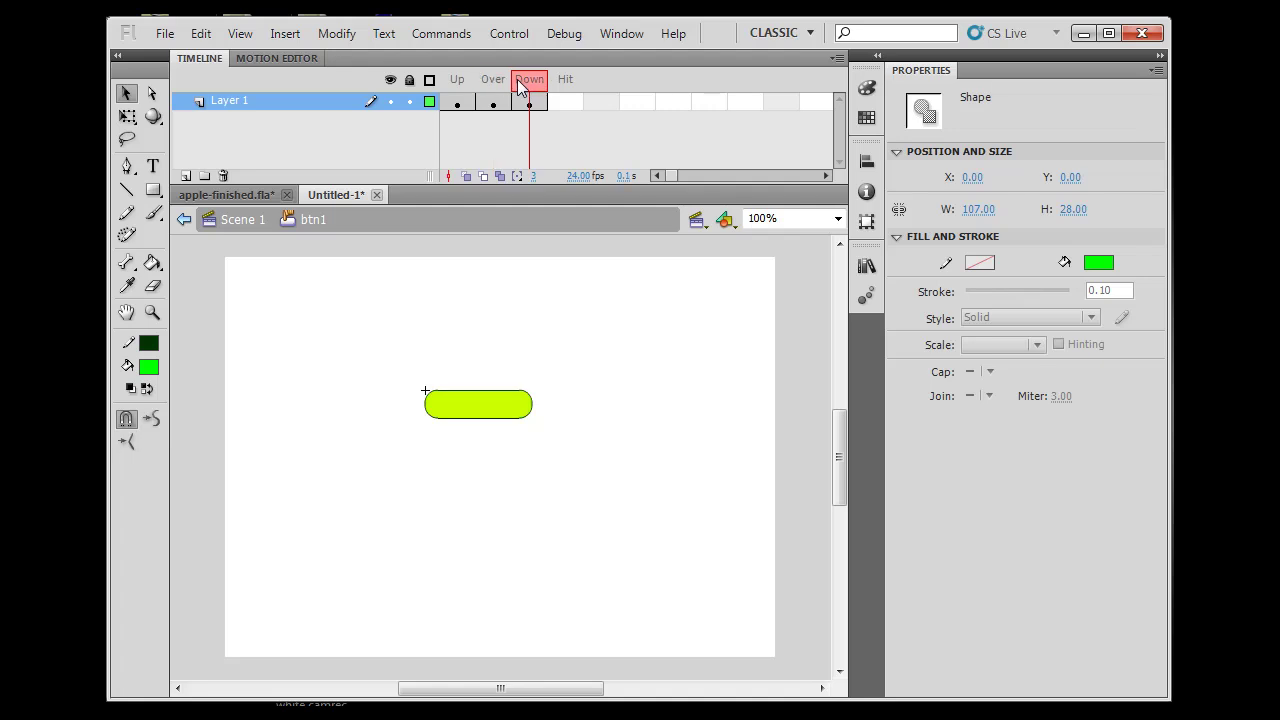
click(455, 79)
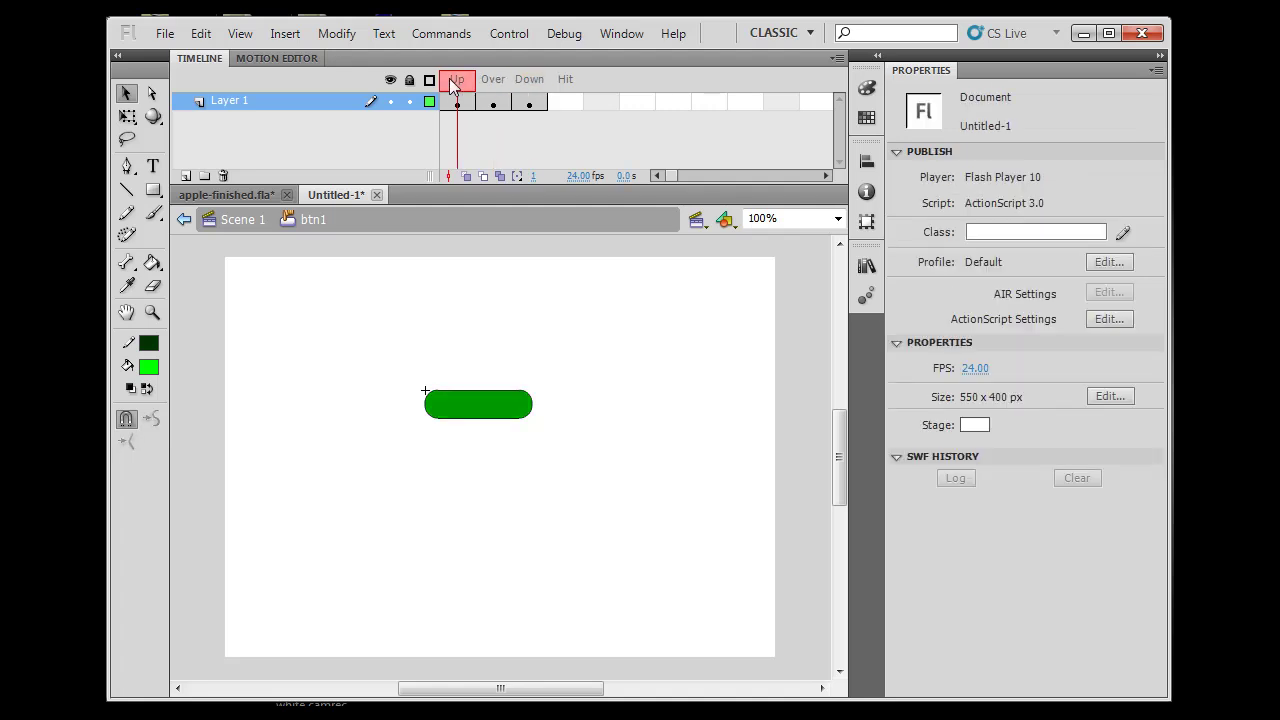
Test the movie to check how the button reacts to pointing and clicking, and close the preview
key(ctrl+Return)
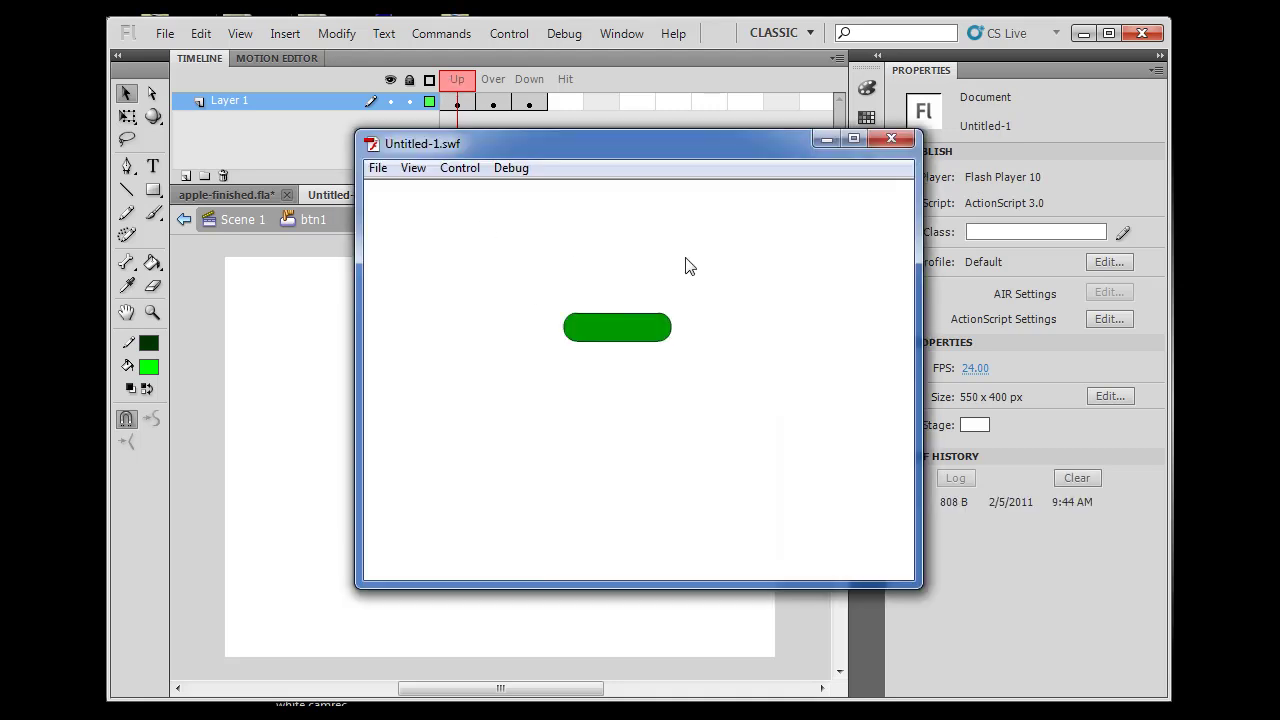
click(629, 338)
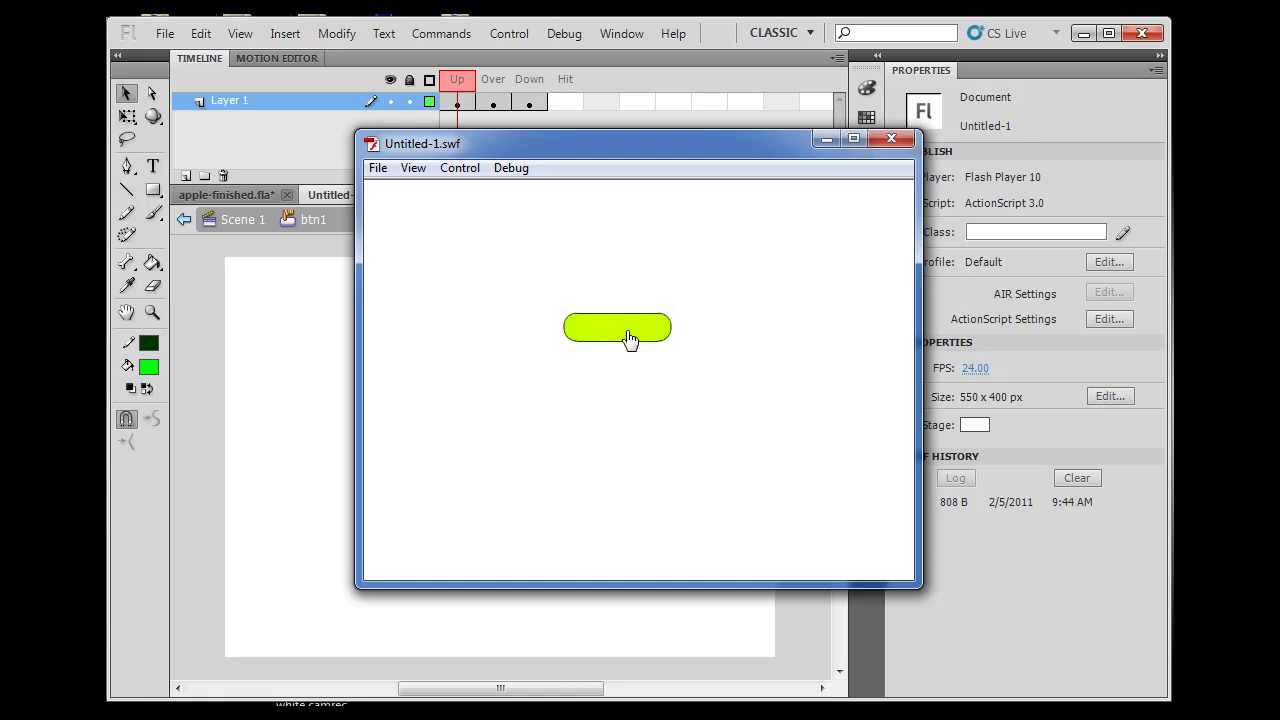
click(629, 338)
click(629, 338)
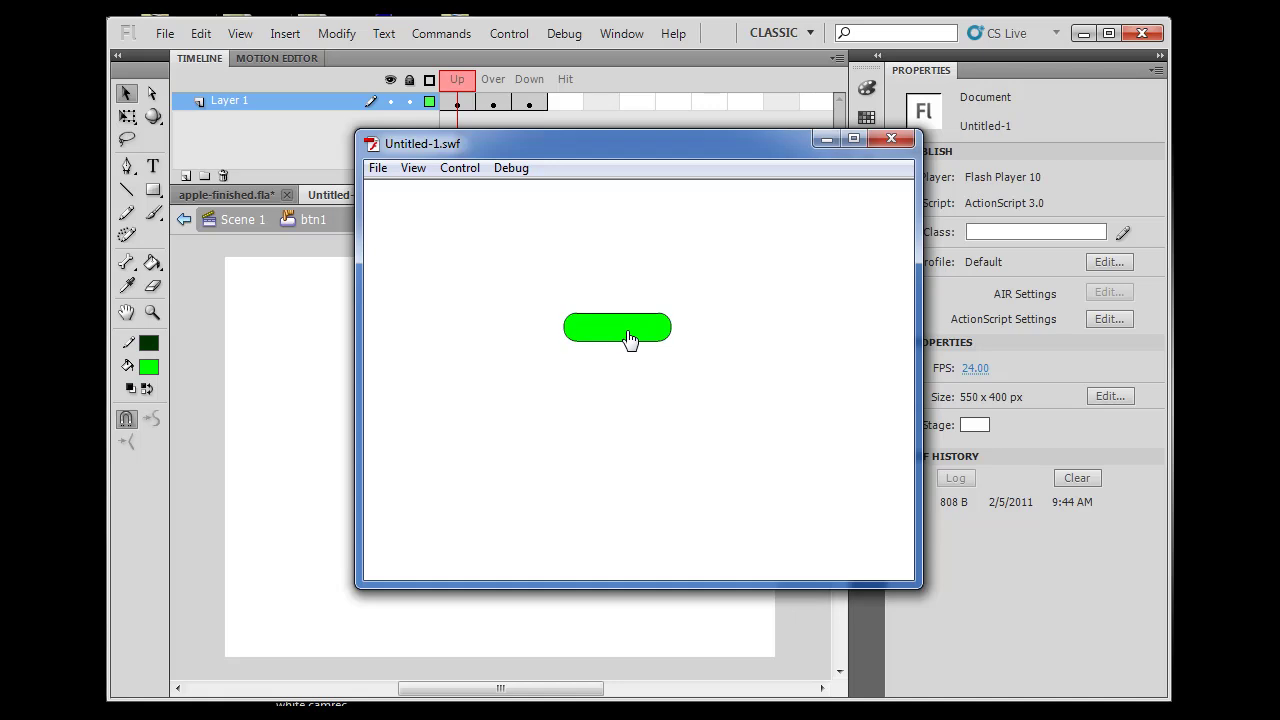
click(640, 336)
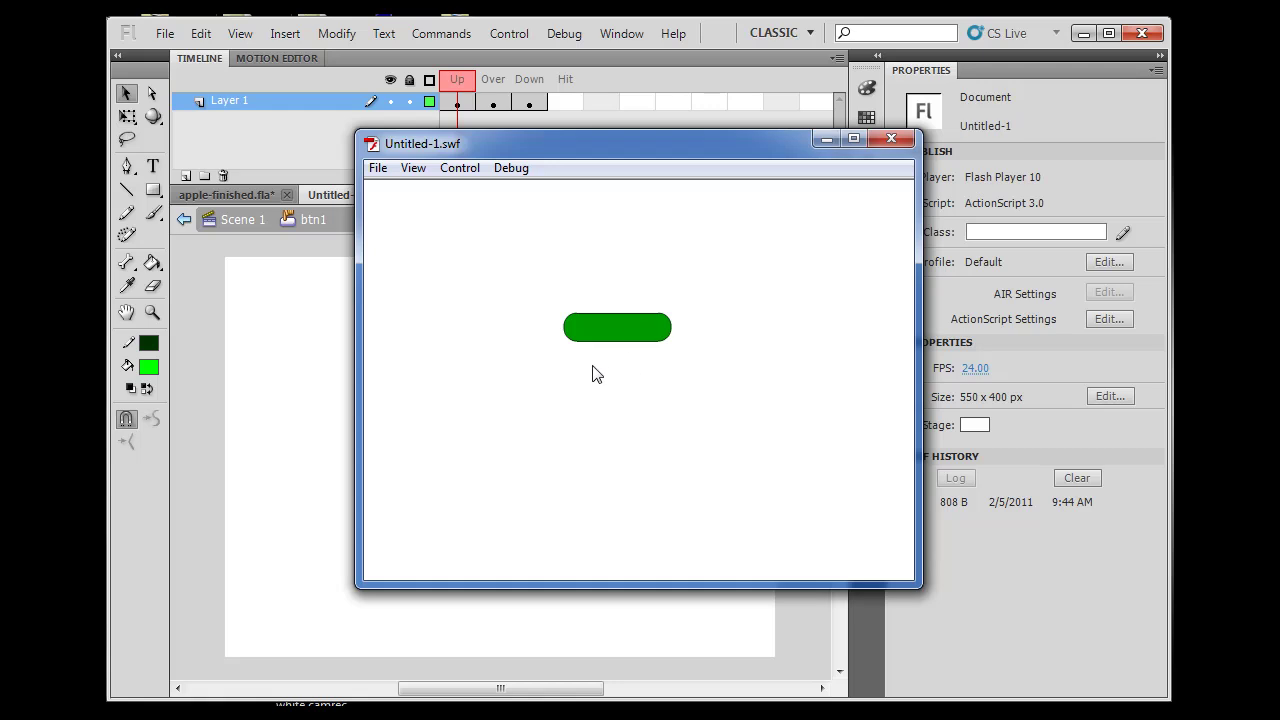
click(891, 138)
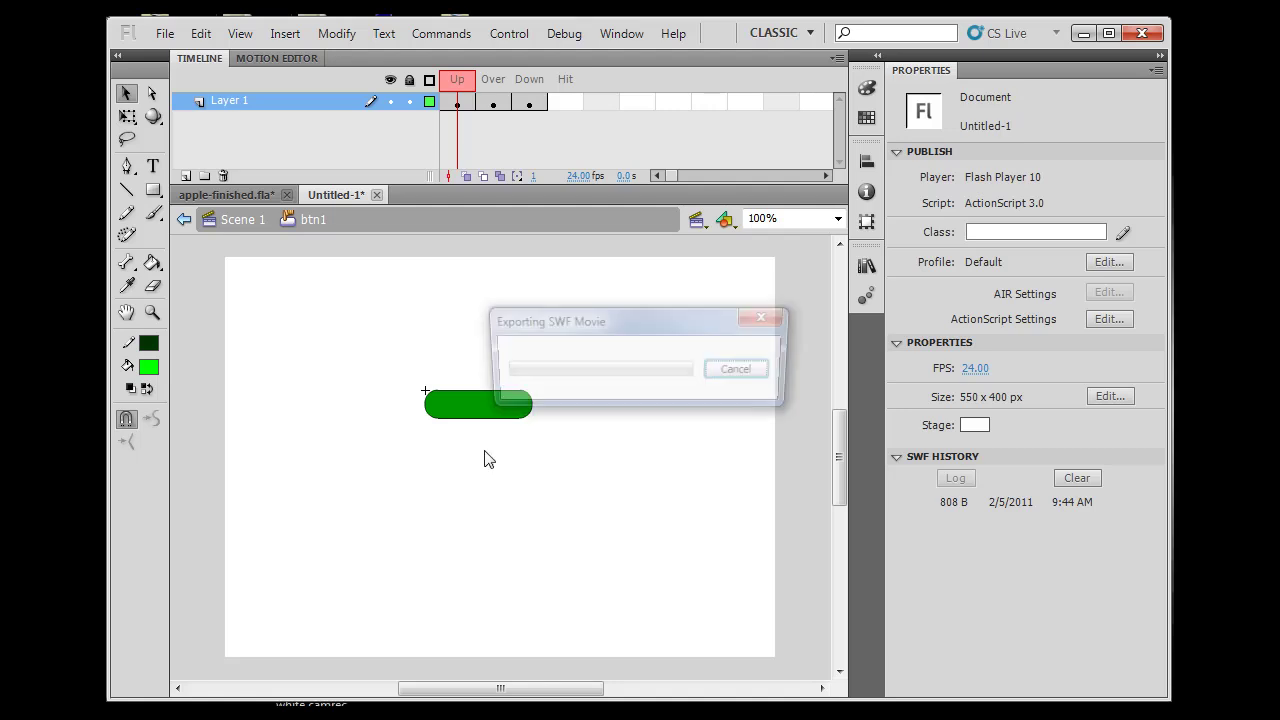
key(ctrl+Return)
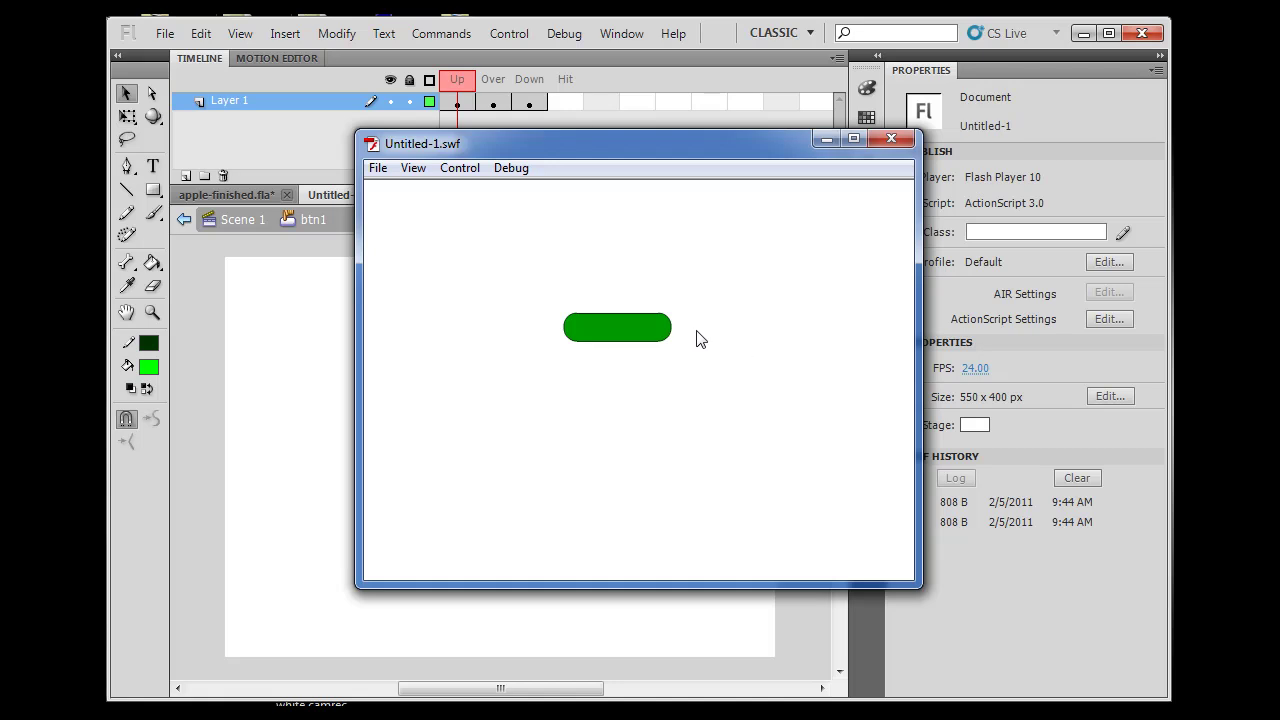
click(891, 138)
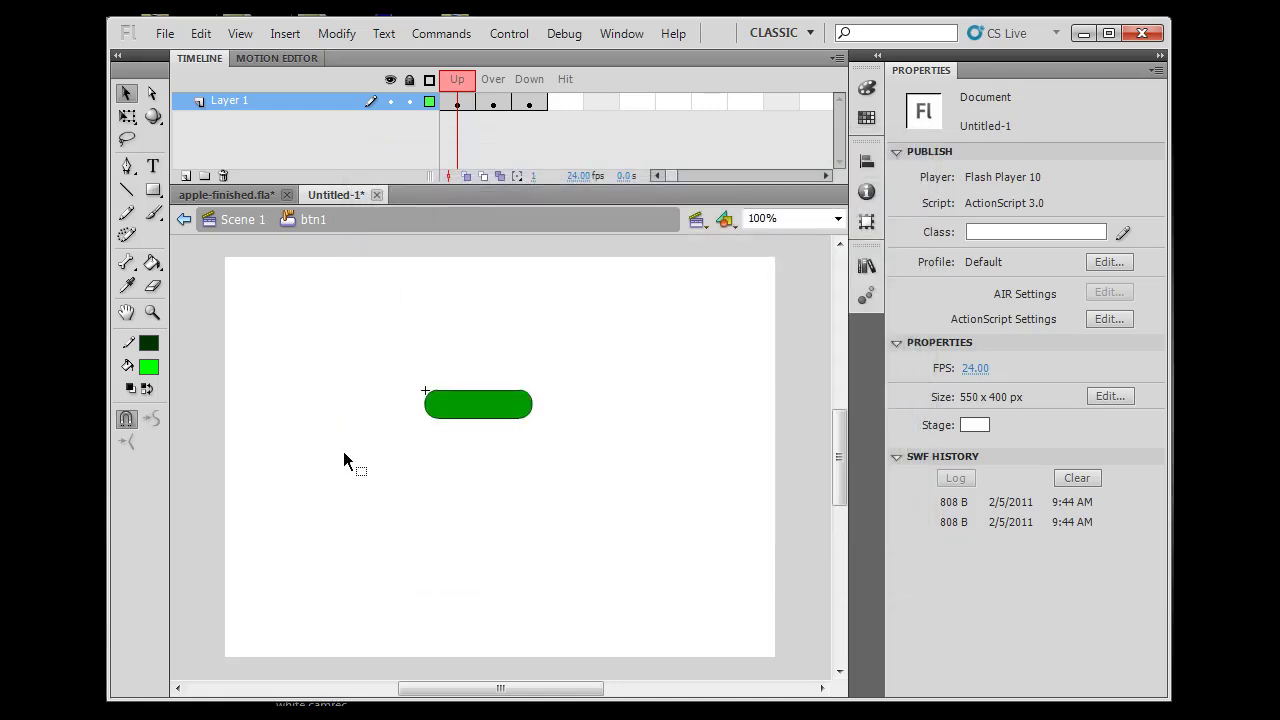
Insert a keyframe for btn1's Hit state and fill its shape with red
click(569, 104)
right_click(569, 104)
click(624, 246)
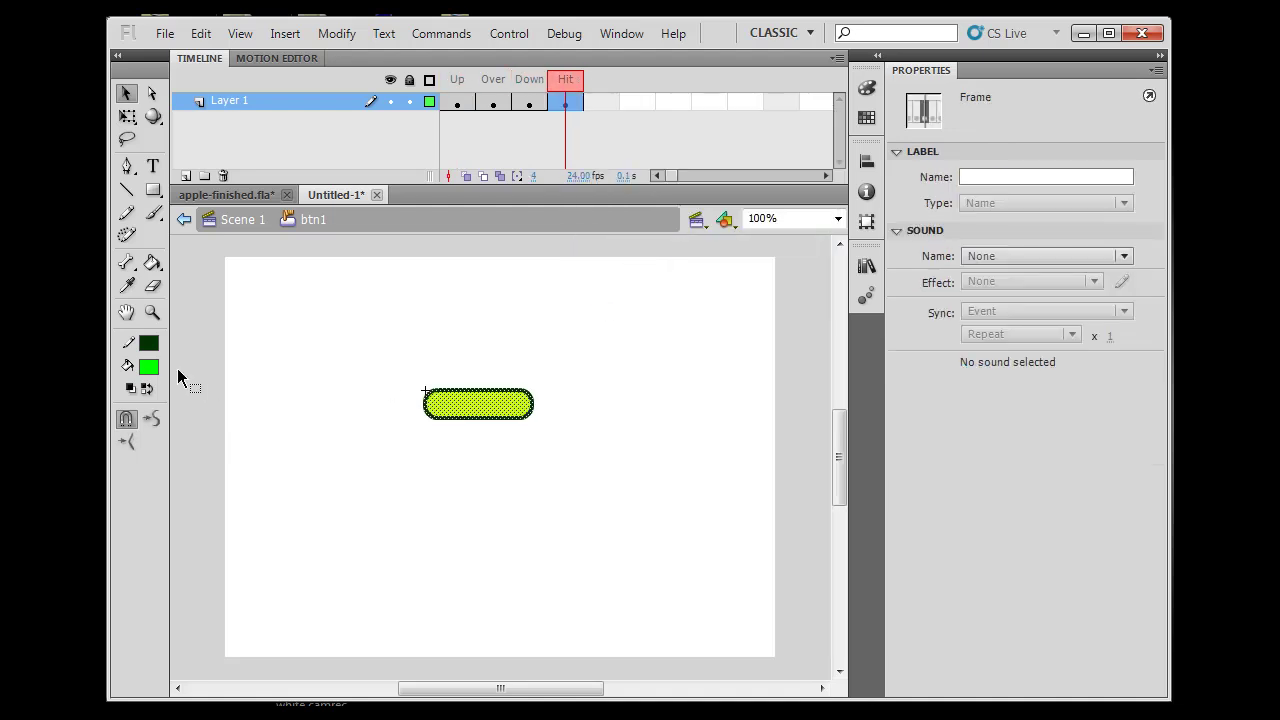
click(146, 366)
click(164, 498)
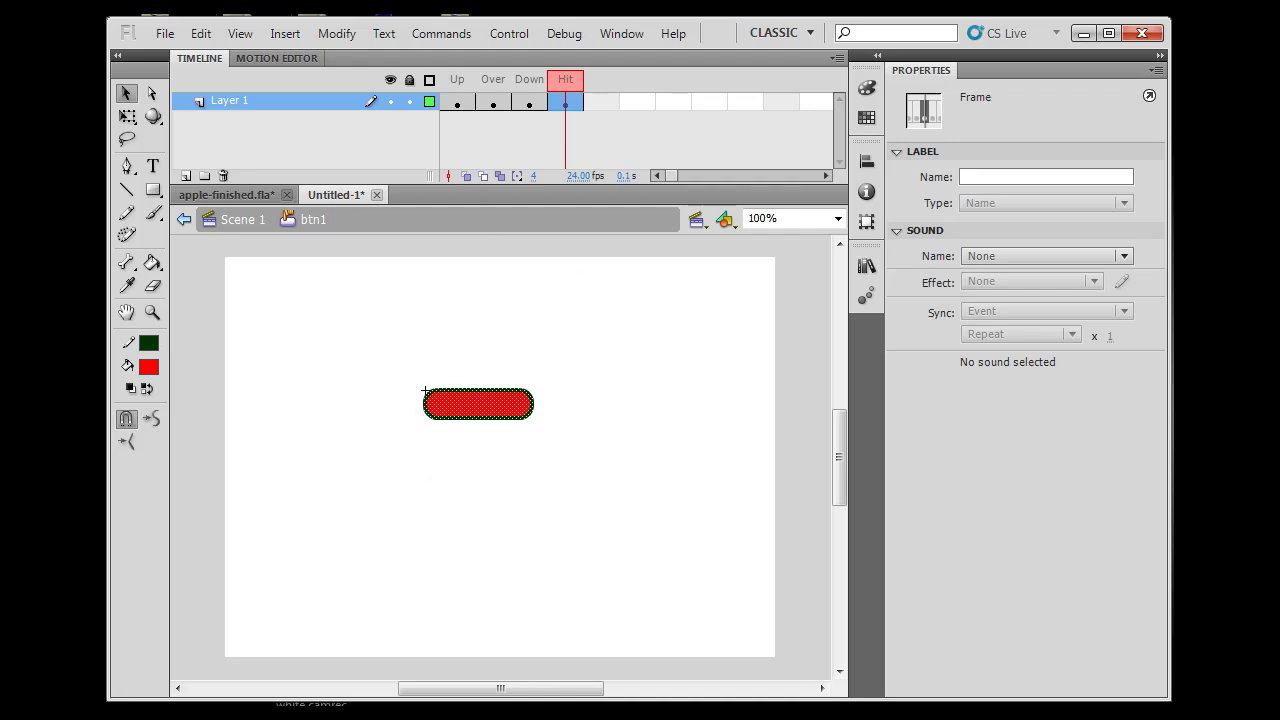
Draw a red rounded rectangle about 173 by 135 px over the button in the Hit state and compare it with the other states
click(152, 190)
drag(392, 335, 565, 470)
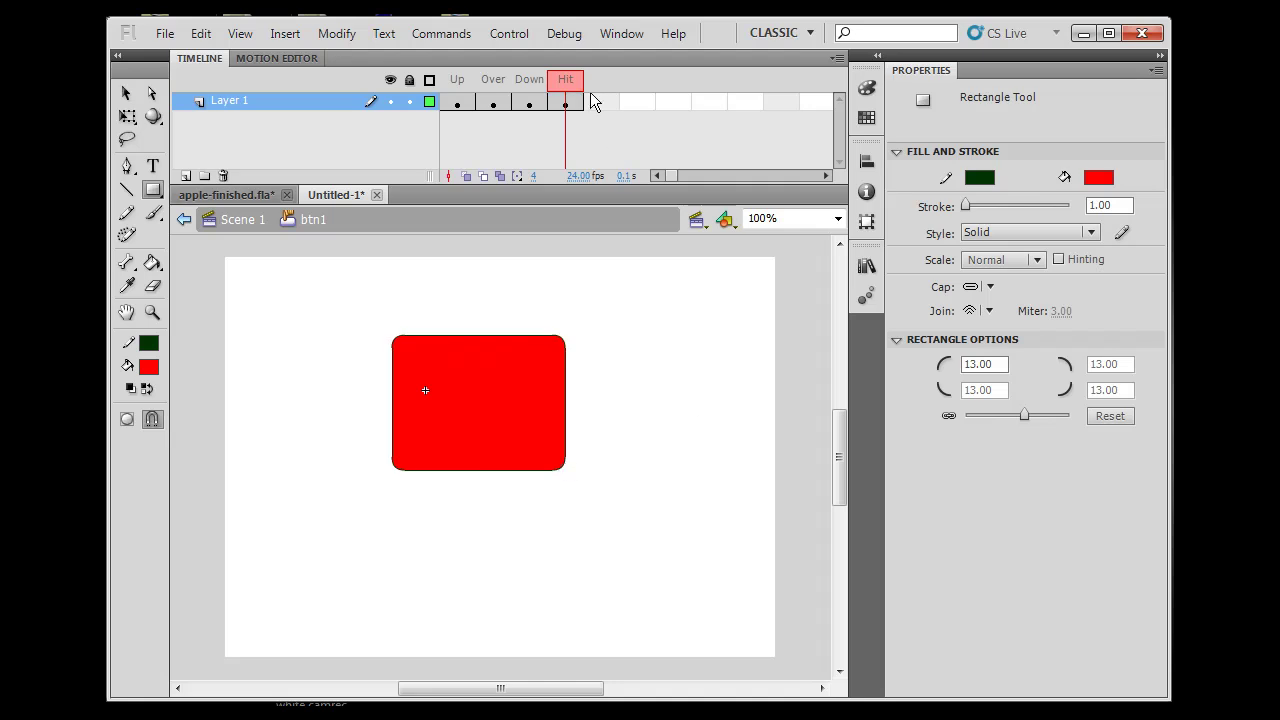
click(450, 103)
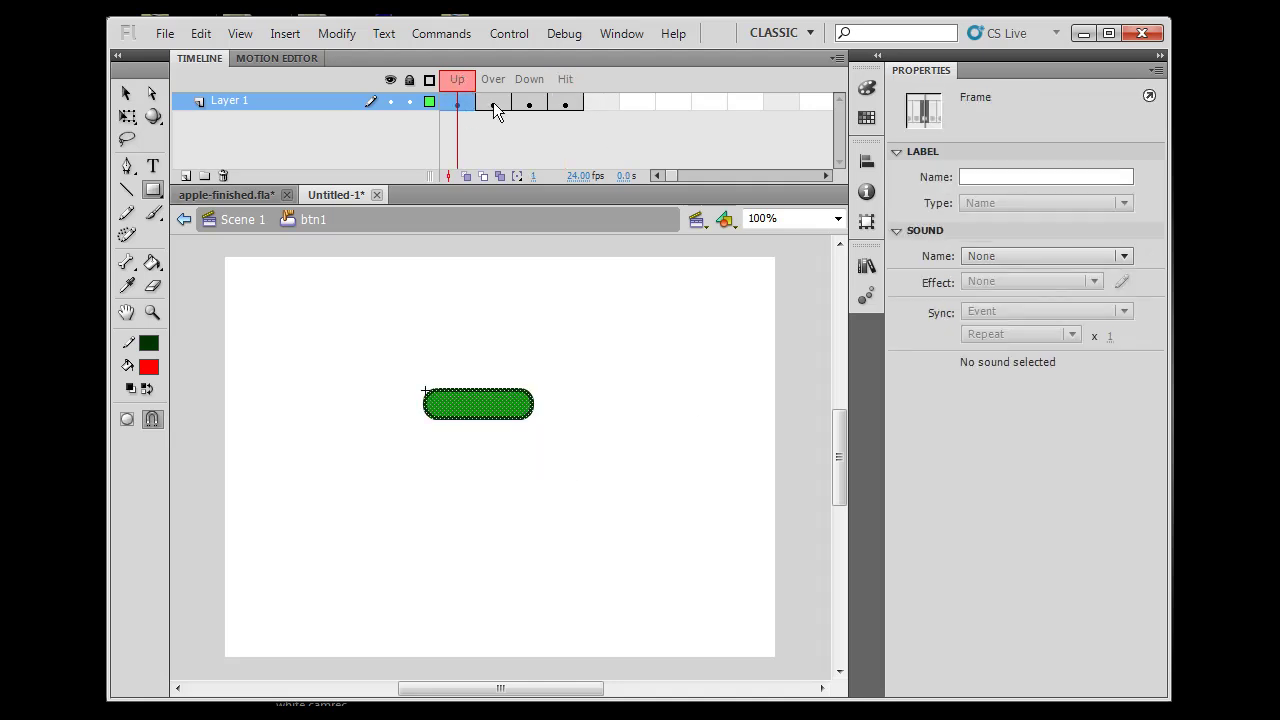
click(494, 104)
click(529, 104)
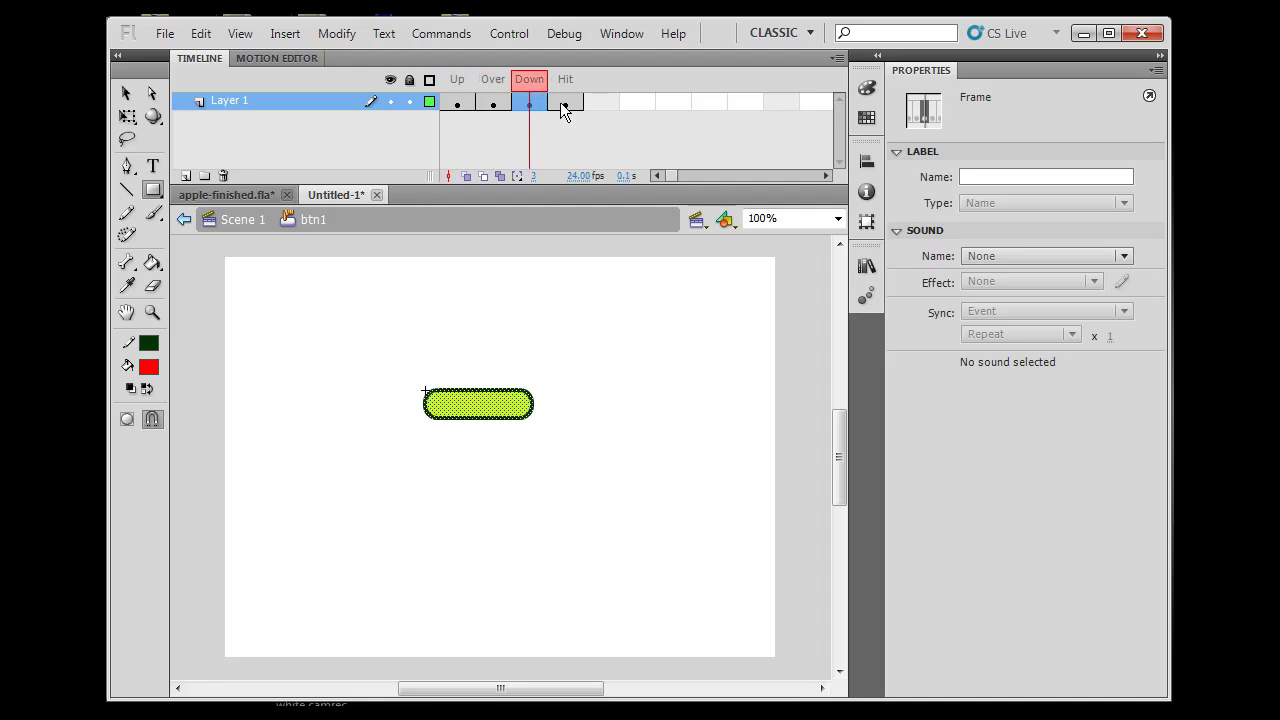
click(563, 104)
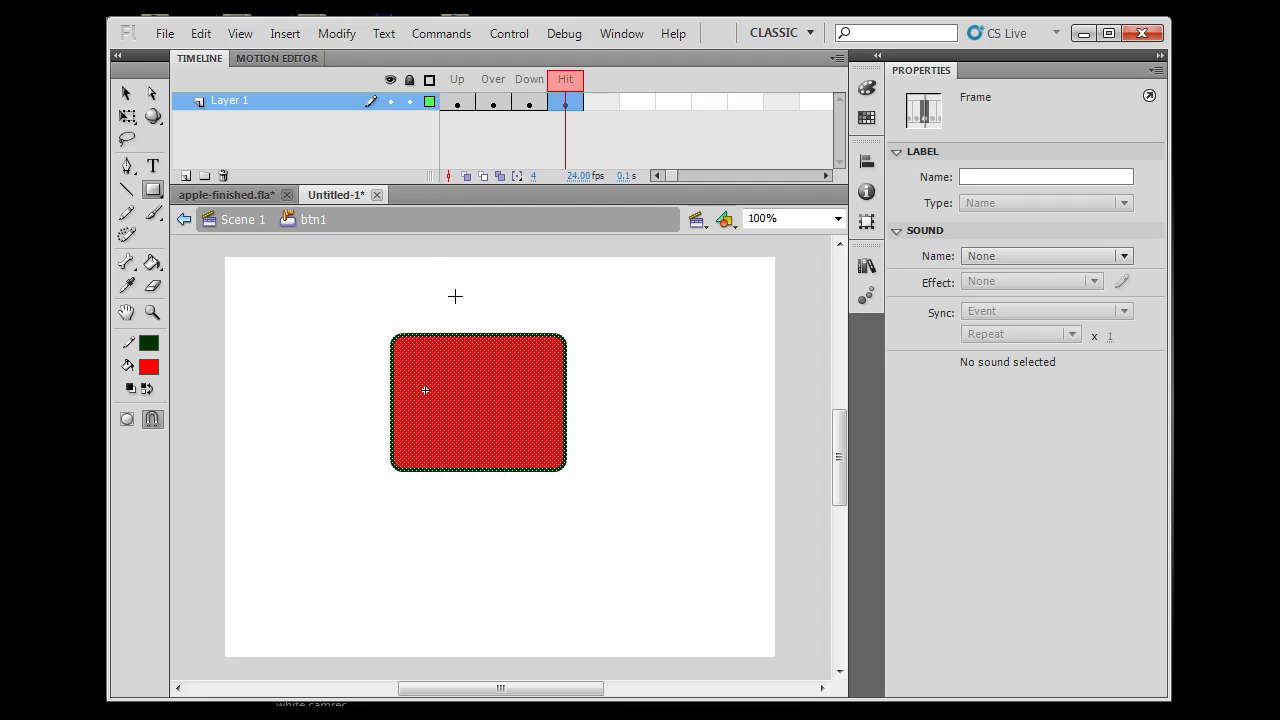
Test the movie, try the button's enlarged hit area at several spots around the visible shape, and close the preview
key(ctrl+Return)
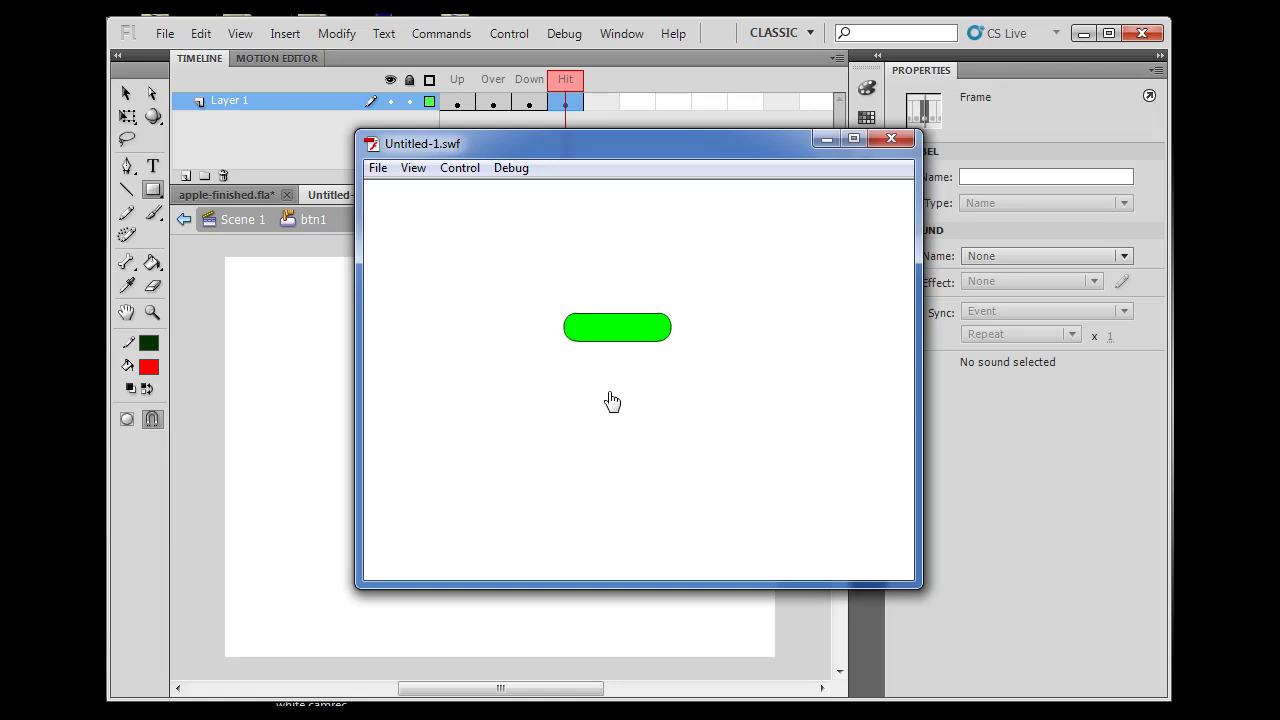
click(612, 401)
click(686, 352)
click(682, 303)
click(600, 306)
click(642, 405)
click(890, 138)
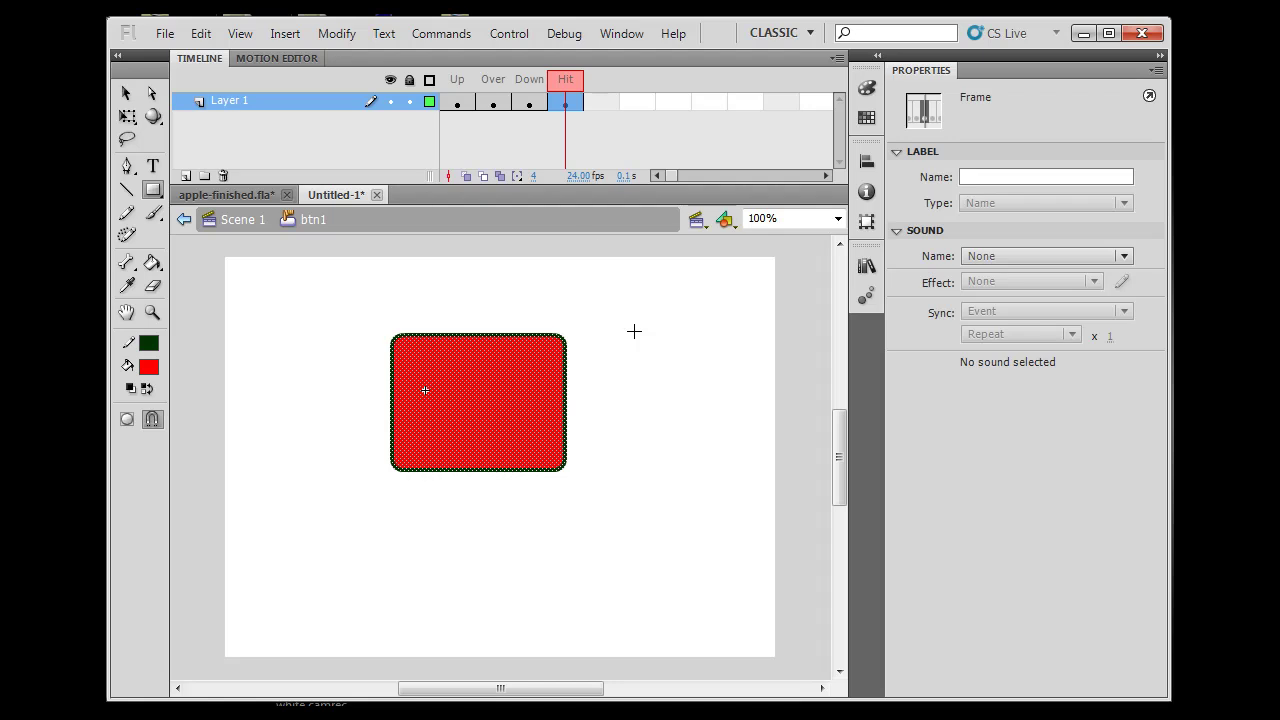
Step through the Up, Over, Down and Hit states to compare their shapes
click(496, 104)
click(471, 105)
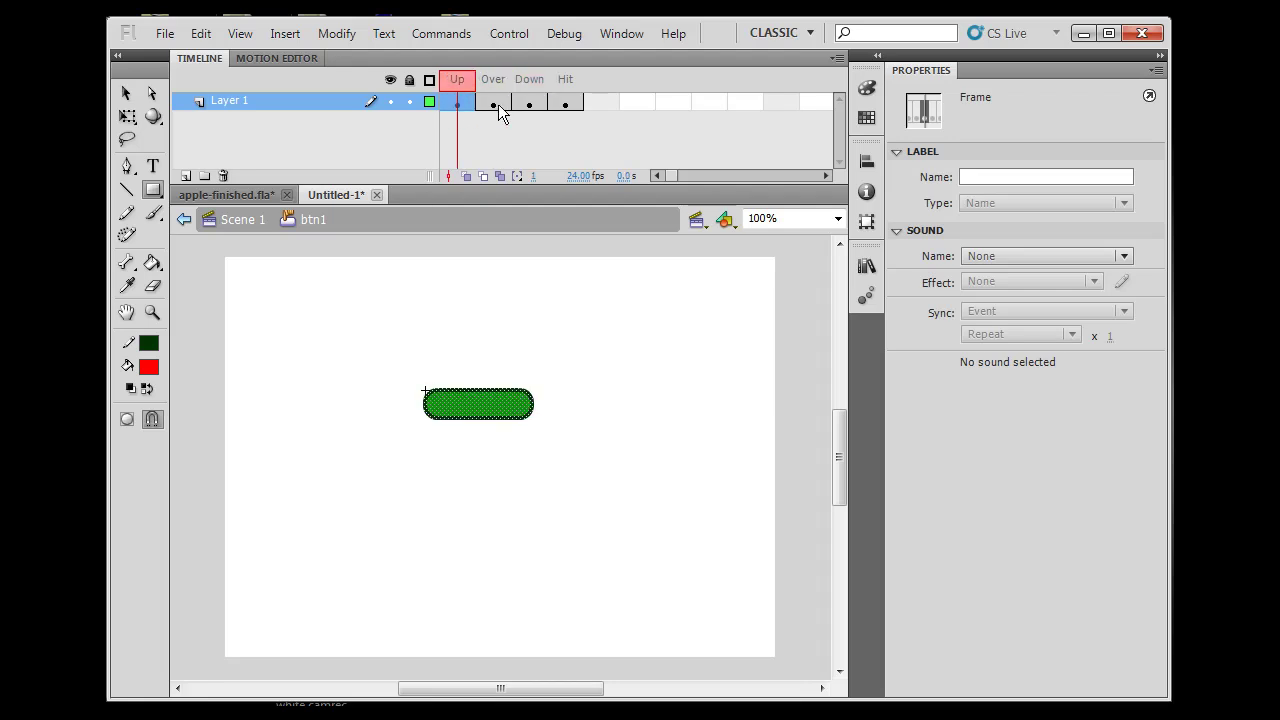
click(491, 106)
click(538, 106)
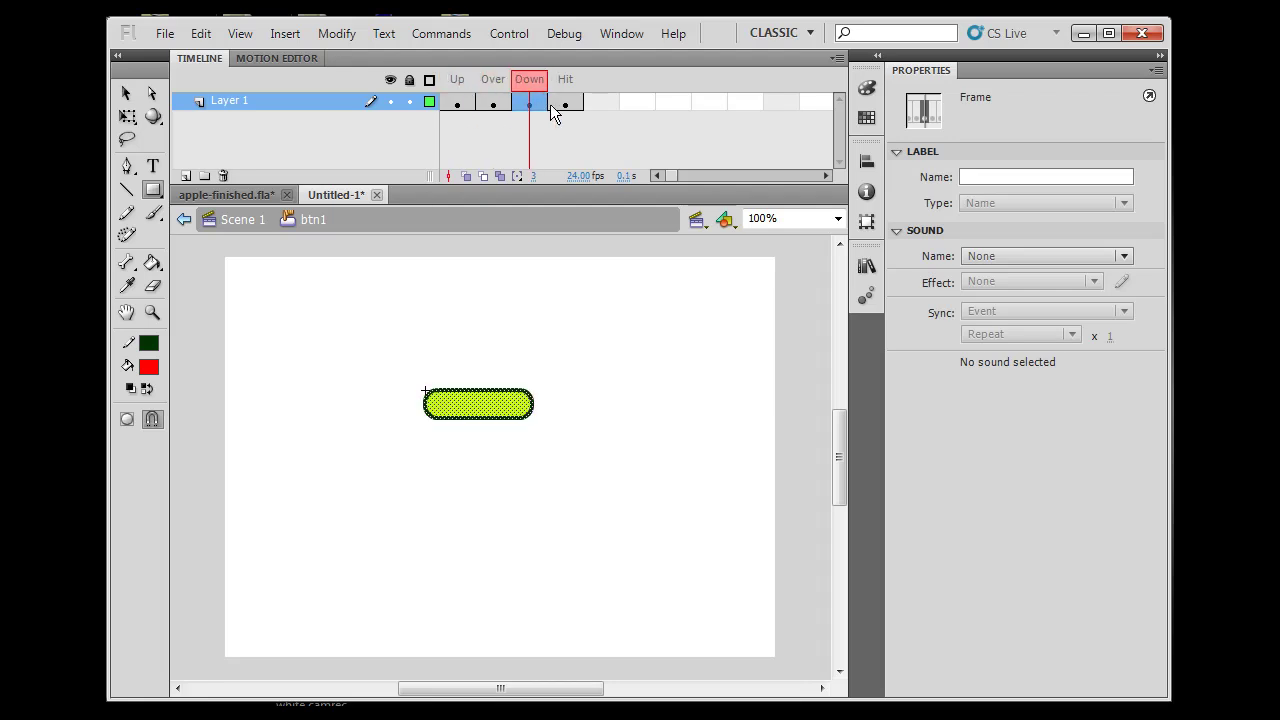
click(563, 105)
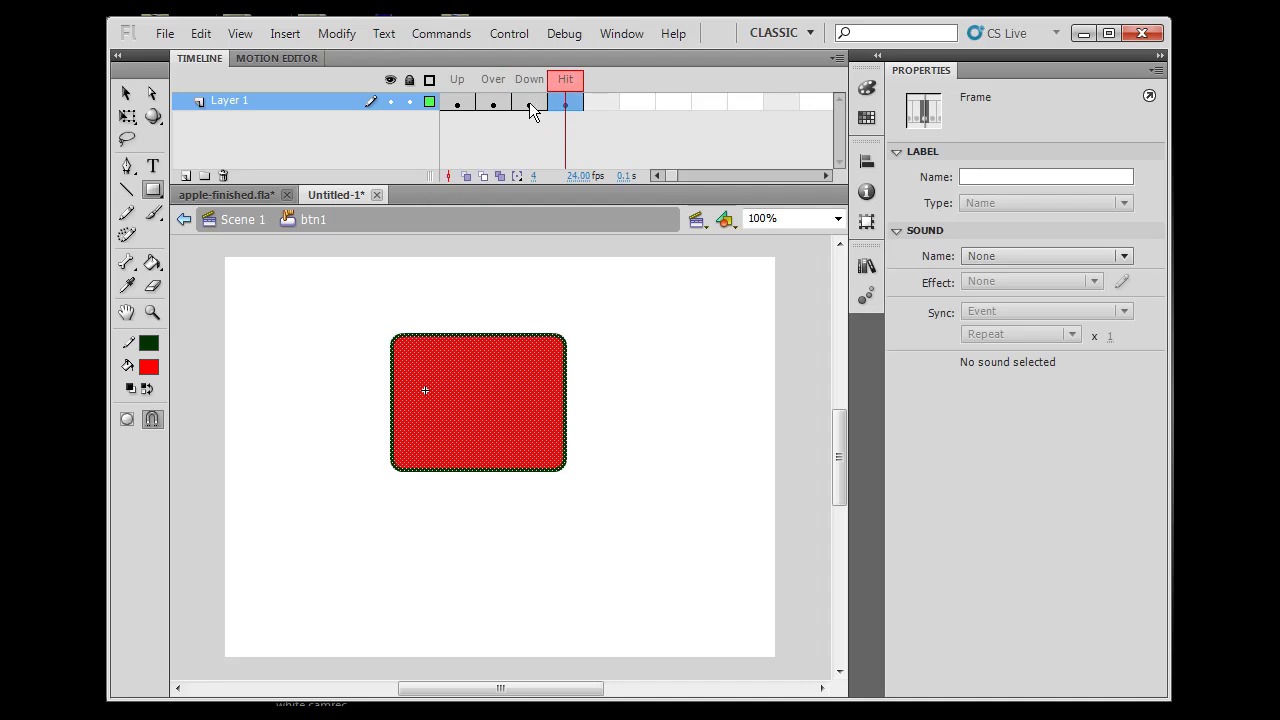
Delete the artwork from the Down, Over and Up states, and test the movie with only the Hit shape left
click(530, 105)
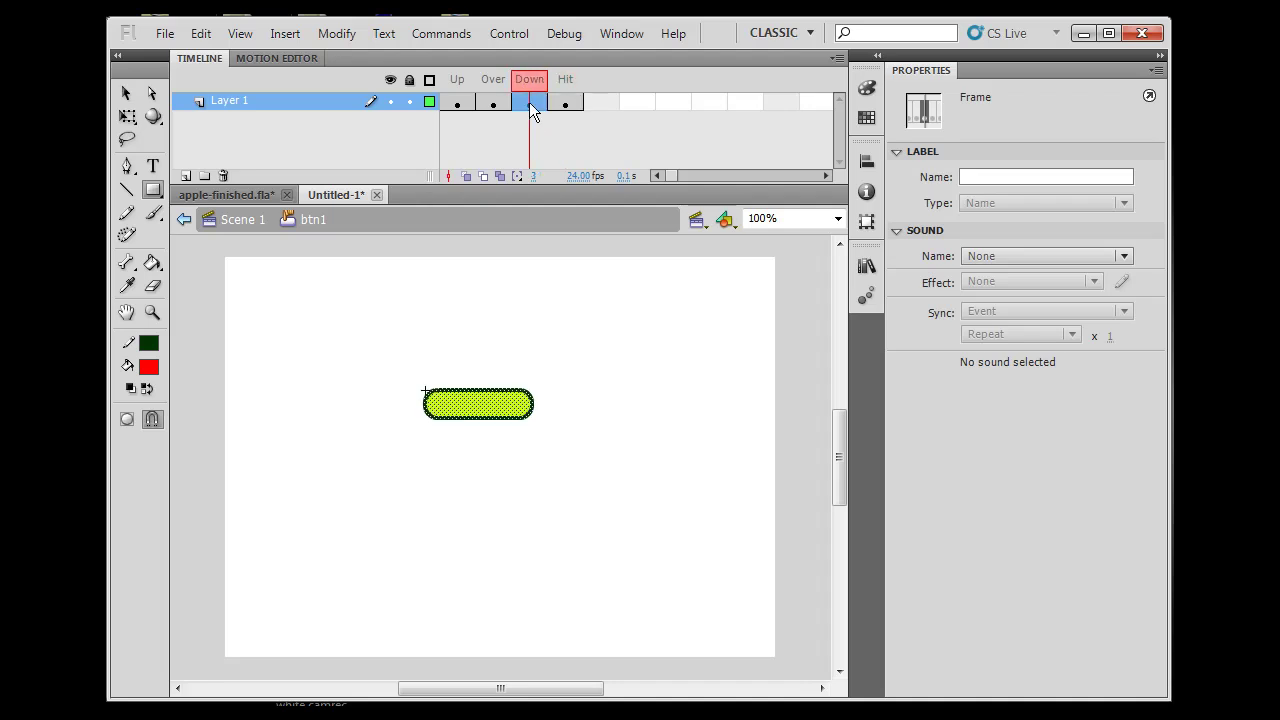
key(Delete)
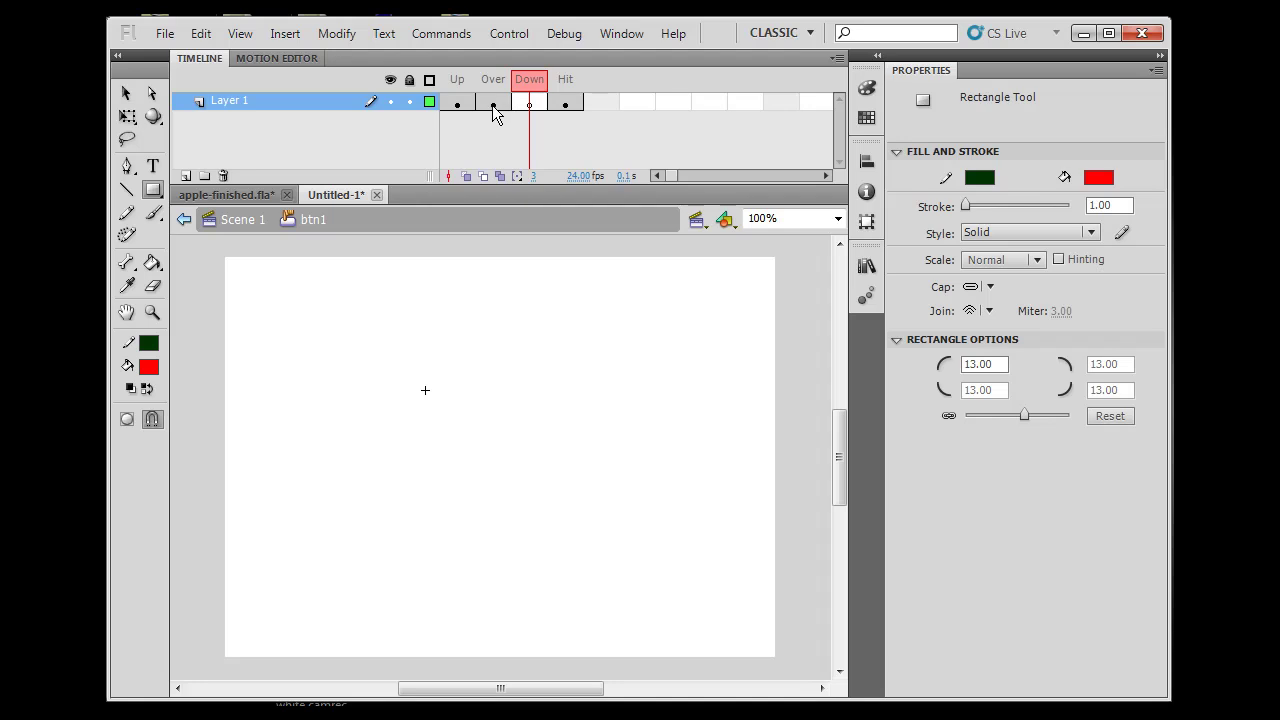
click(455, 105)
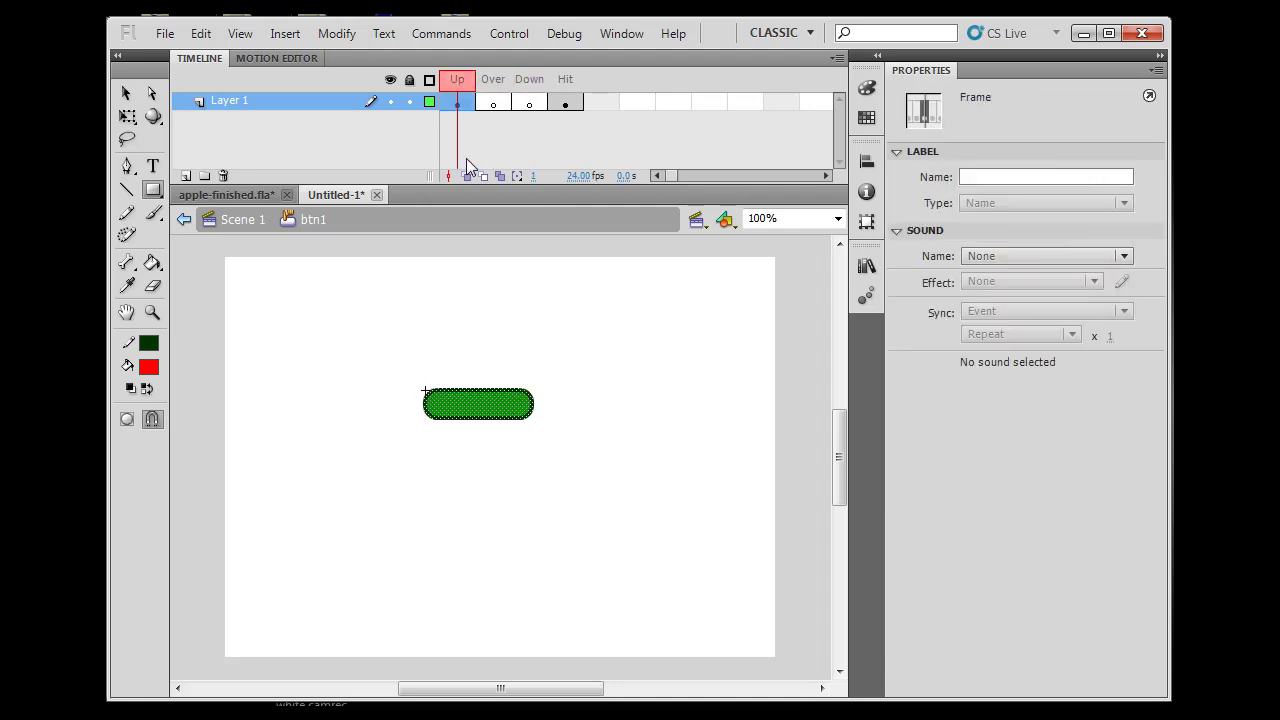
key(Delete)
key(ctrl+Return)
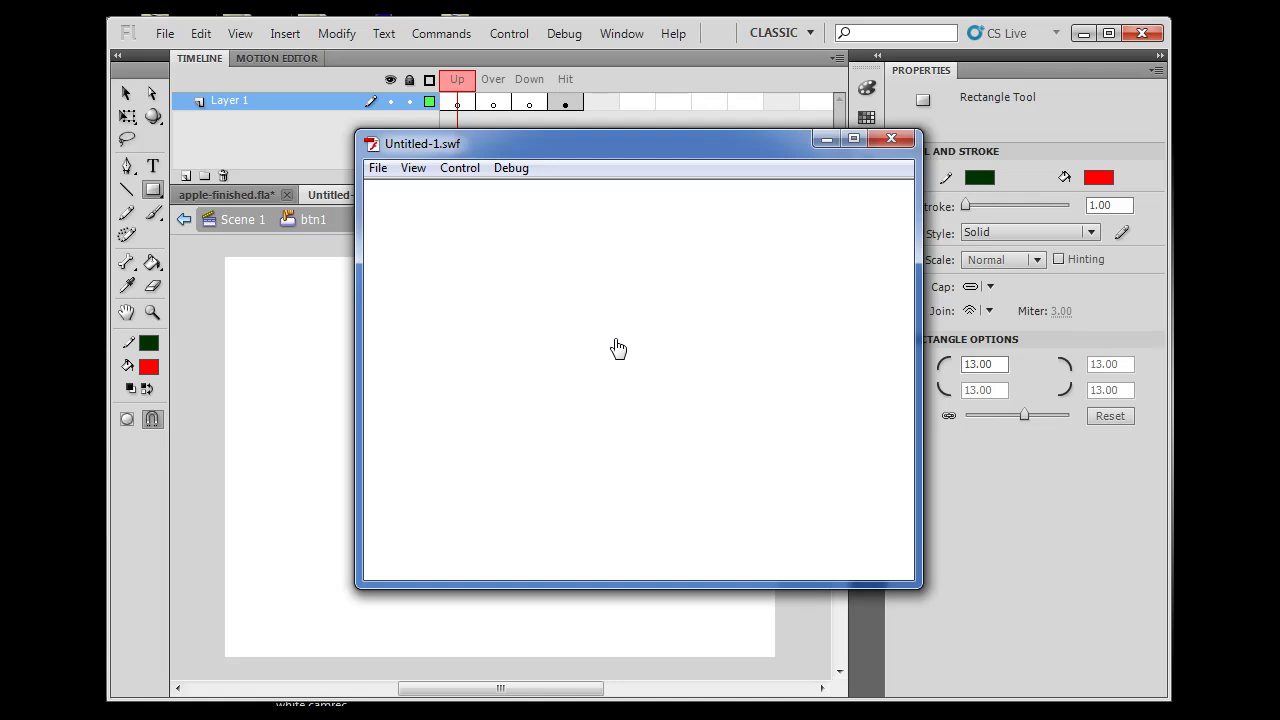
click(891, 139)
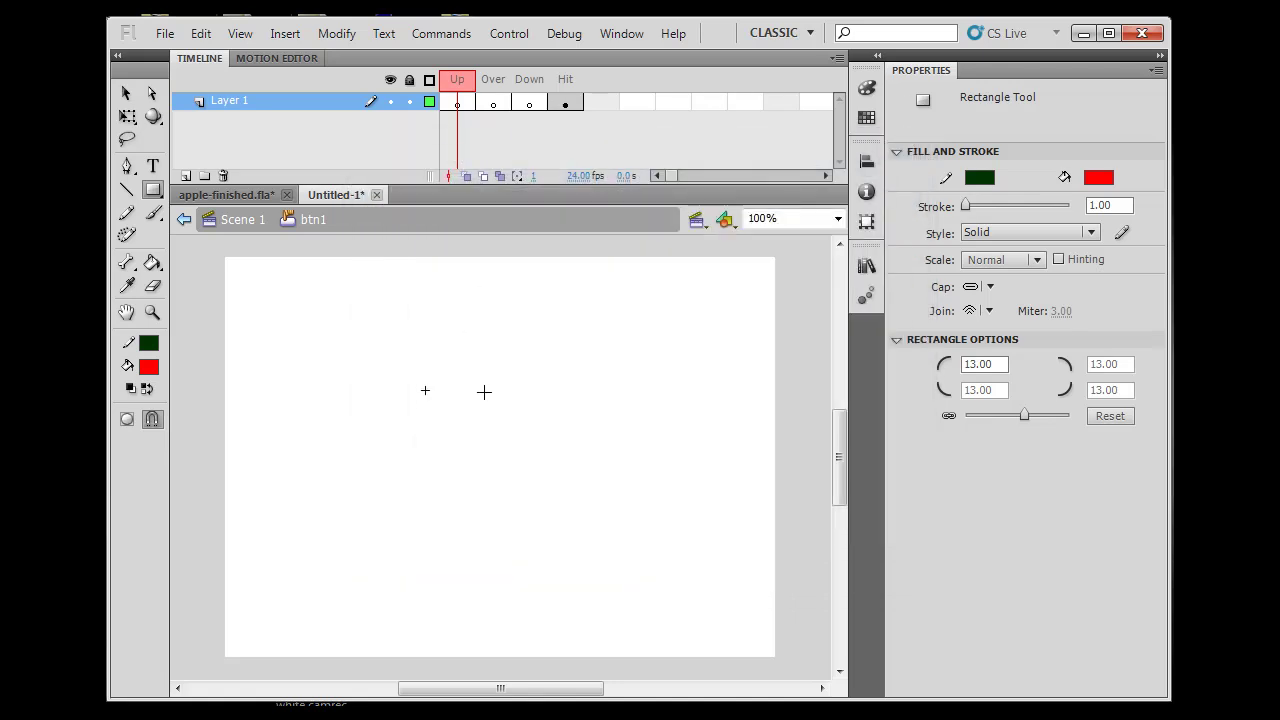
Enlarge the Hit state's red shape to about 514 by 378 px with Free Transform and test the movie
click(126, 93)
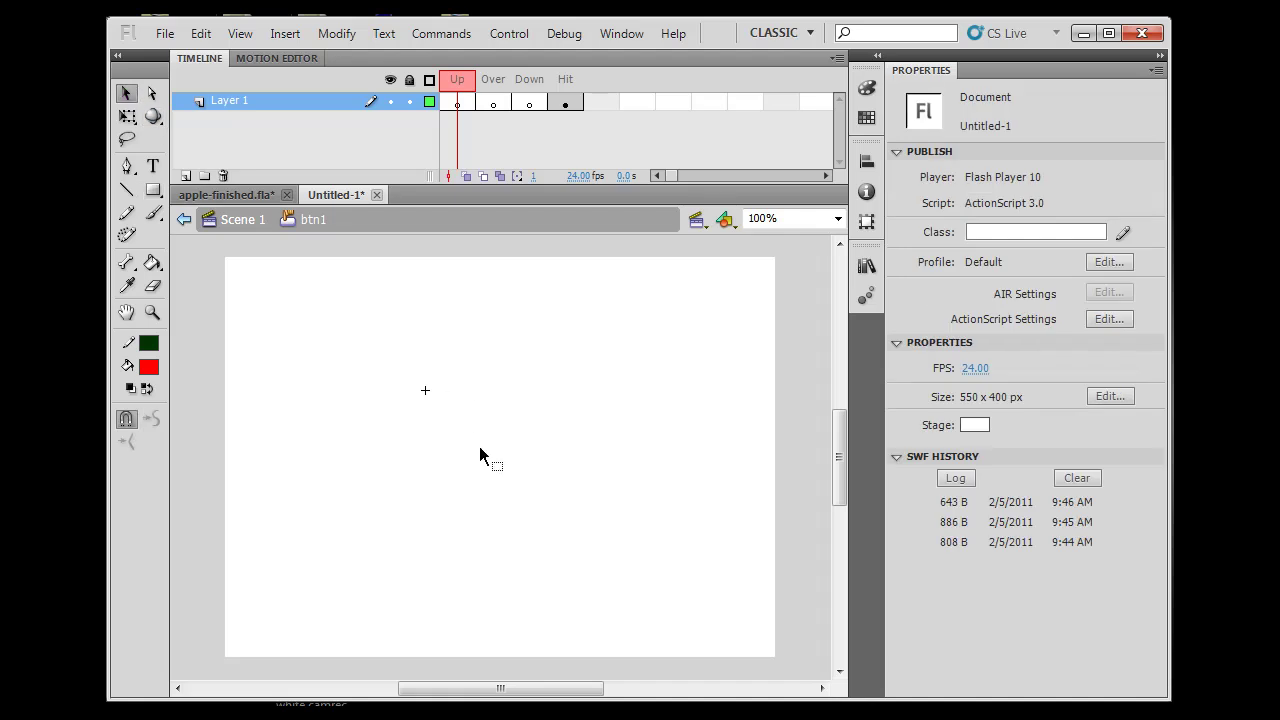
click(567, 104)
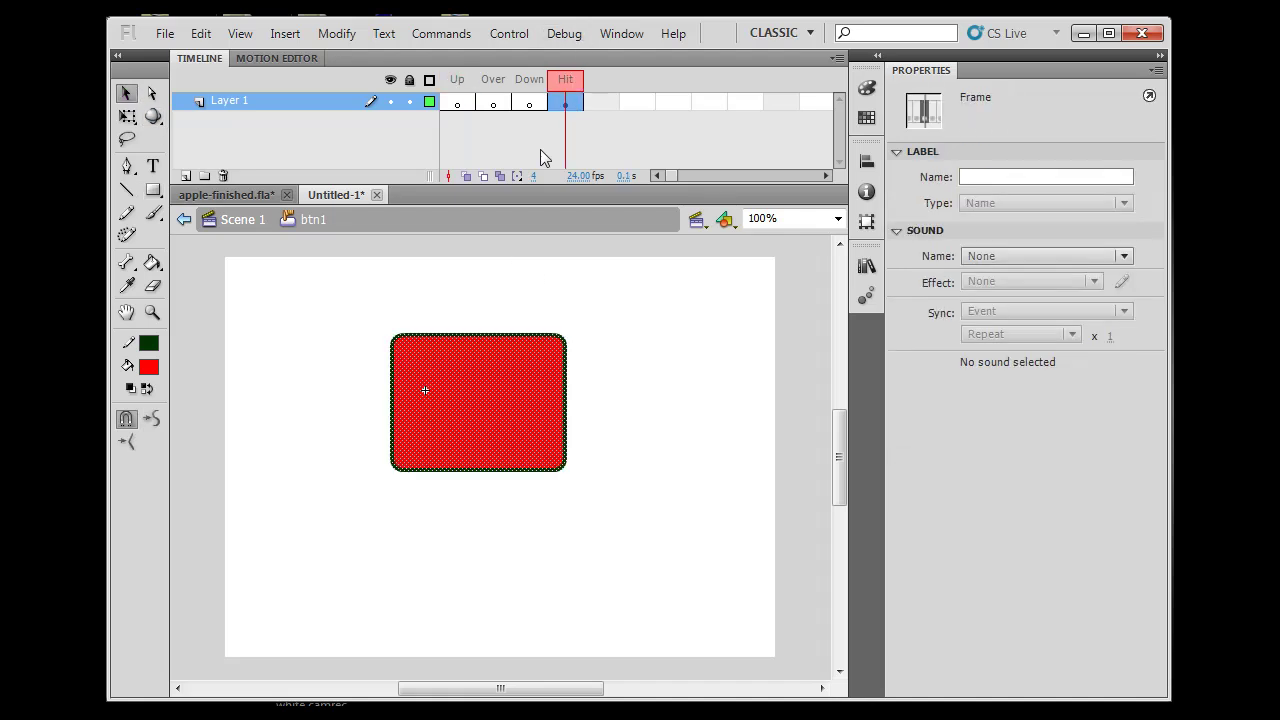
click(477, 426)
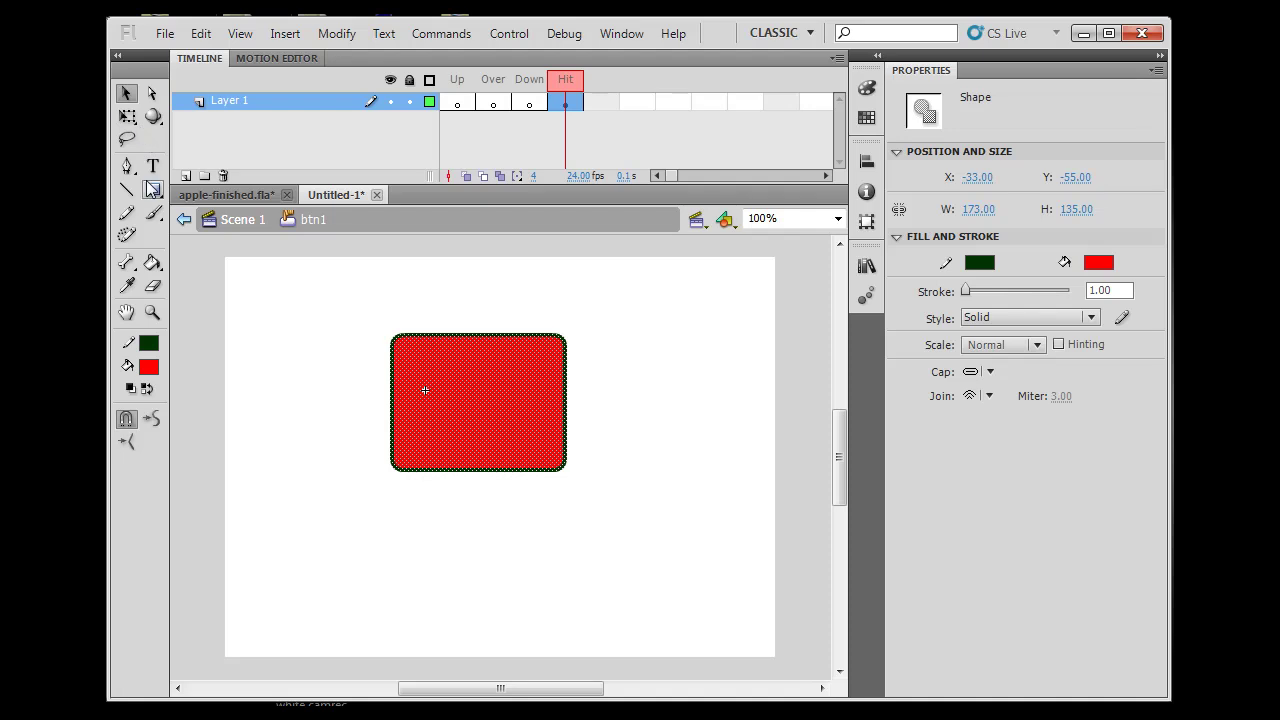
click(127, 116)
drag(388, 331, 242, 267)
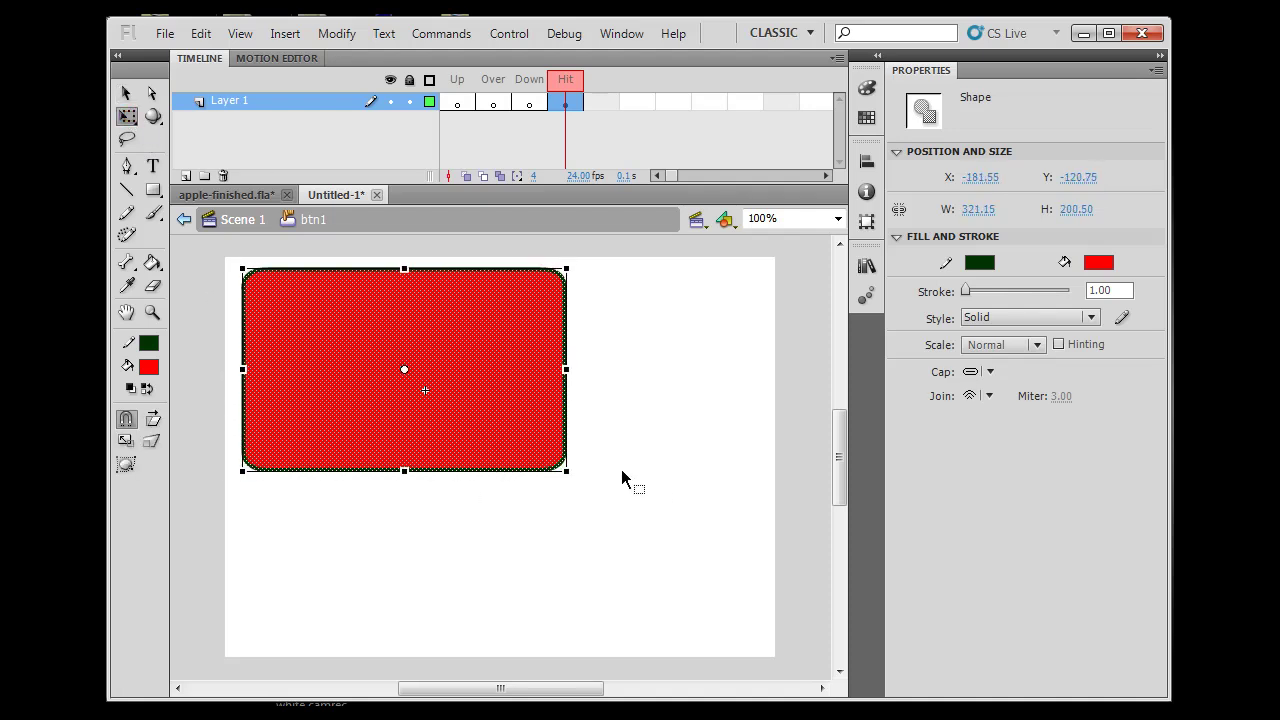
drag(566, 470, 758, 651)
key(ctrl+Return)
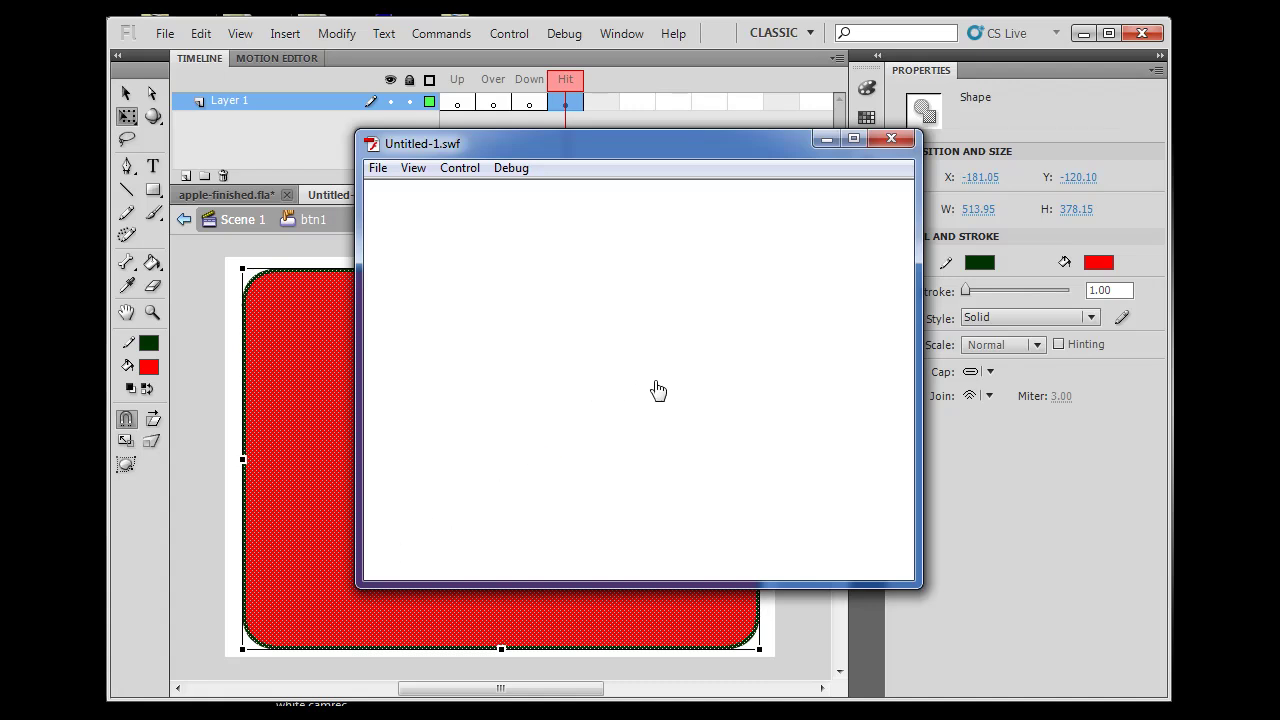
click(893, 139)
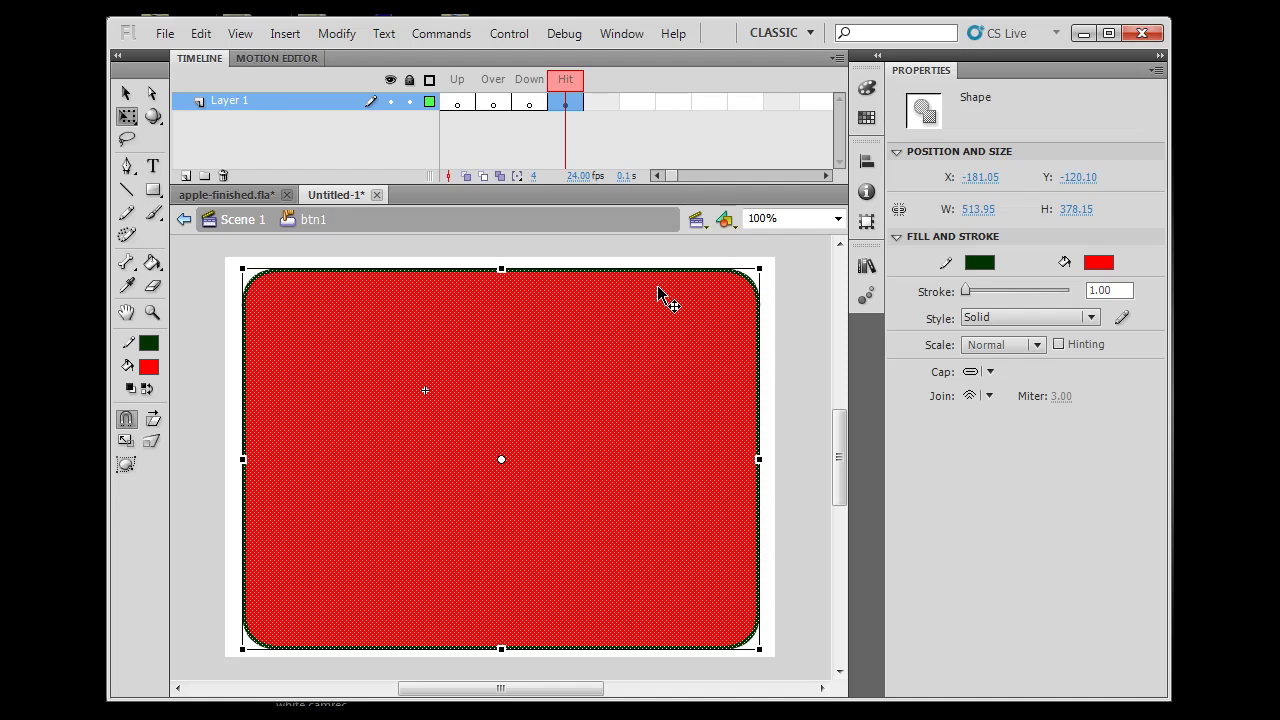
Undo the Hit shape's enlargement and the deletion of the Up, Over and Down artwork, and deselect the Hit shape
key(ctrl+z)
key(ctrl+z)
key(ctrl+z)
key(ctrl+z)
key(ctrl+z)
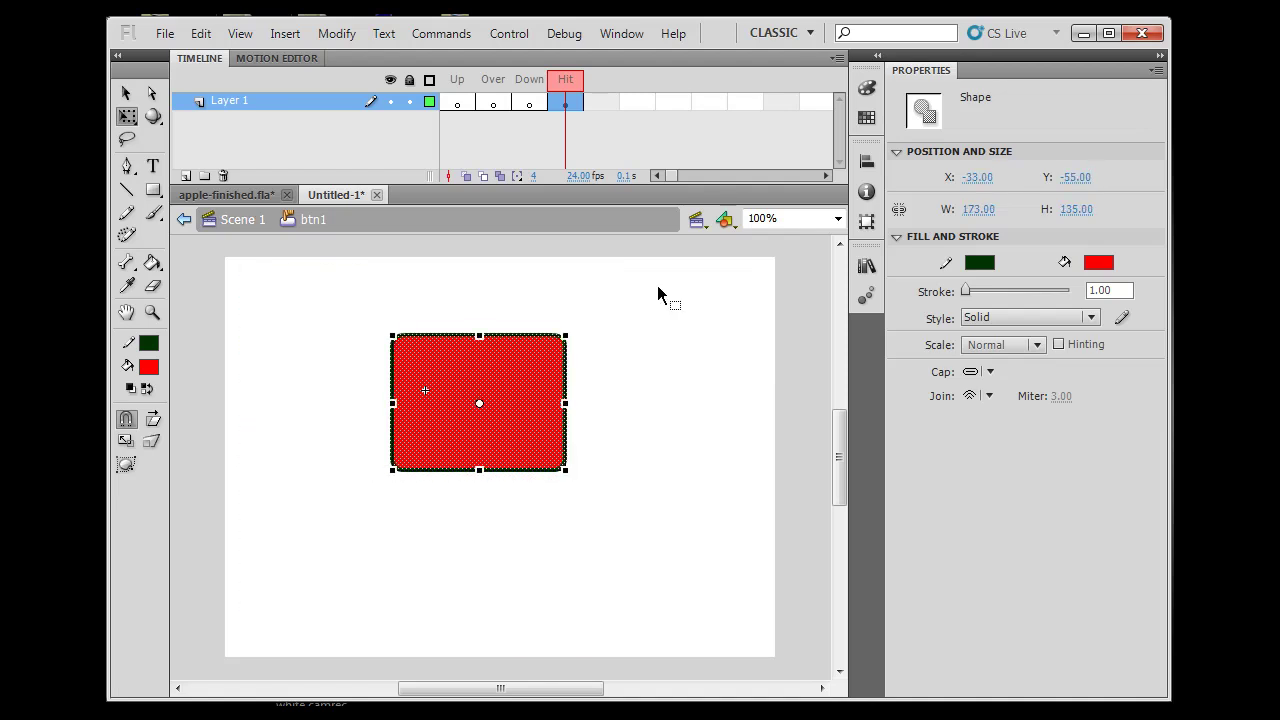
key(ctrl+z)
key(ctrl+z)
key(ctrl+z)
key(ctrl+z)
key(ctrl+z)
key(ctrl+z)
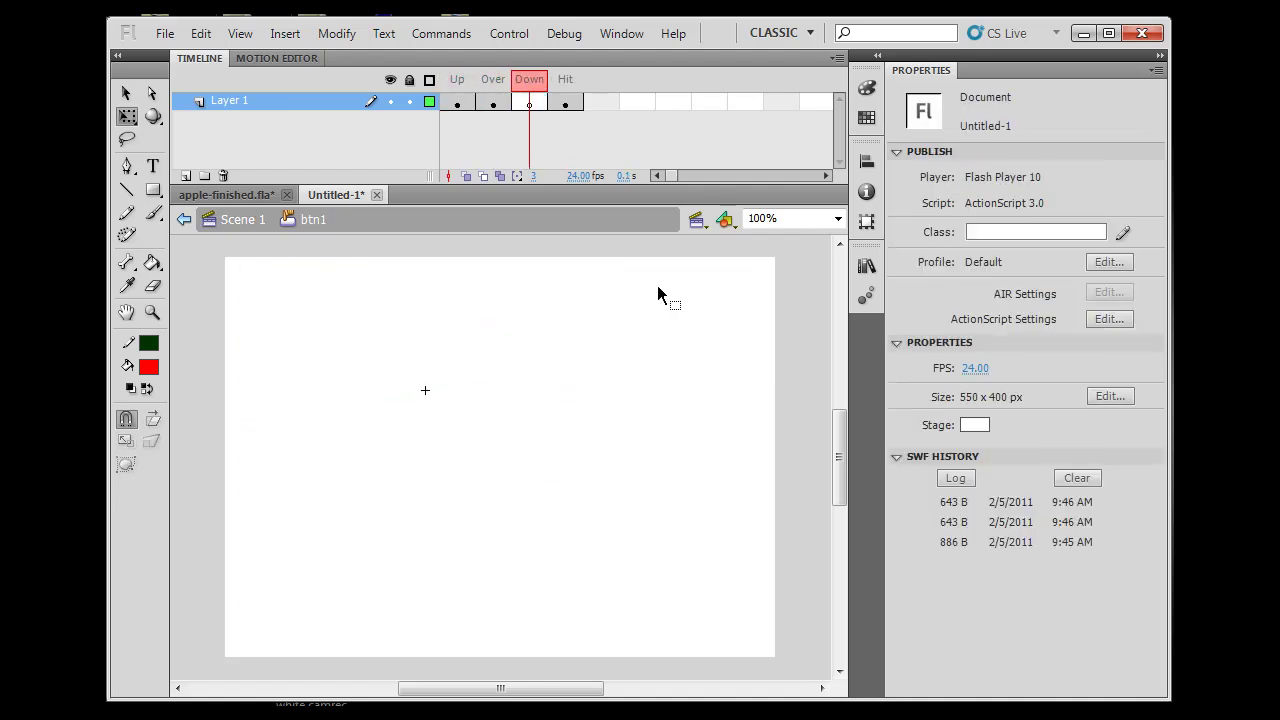
key(ctrl+y)
key(ctrl+y)
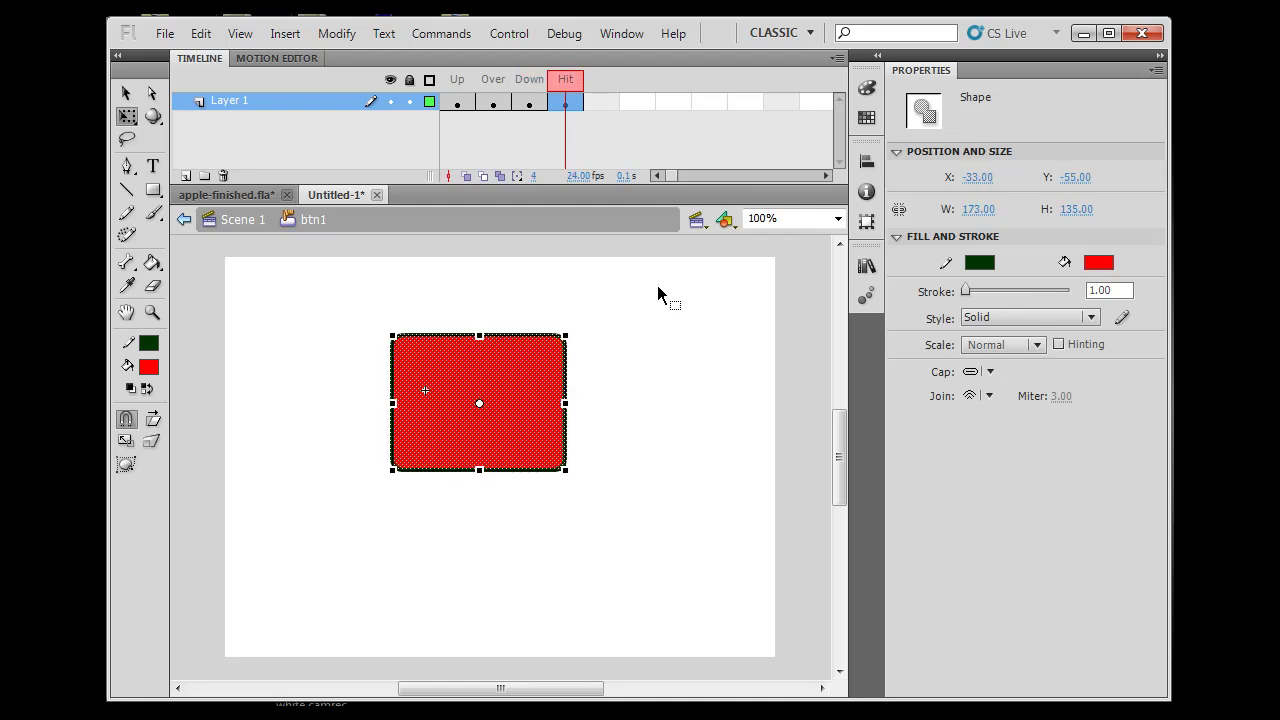
click(551, 309)
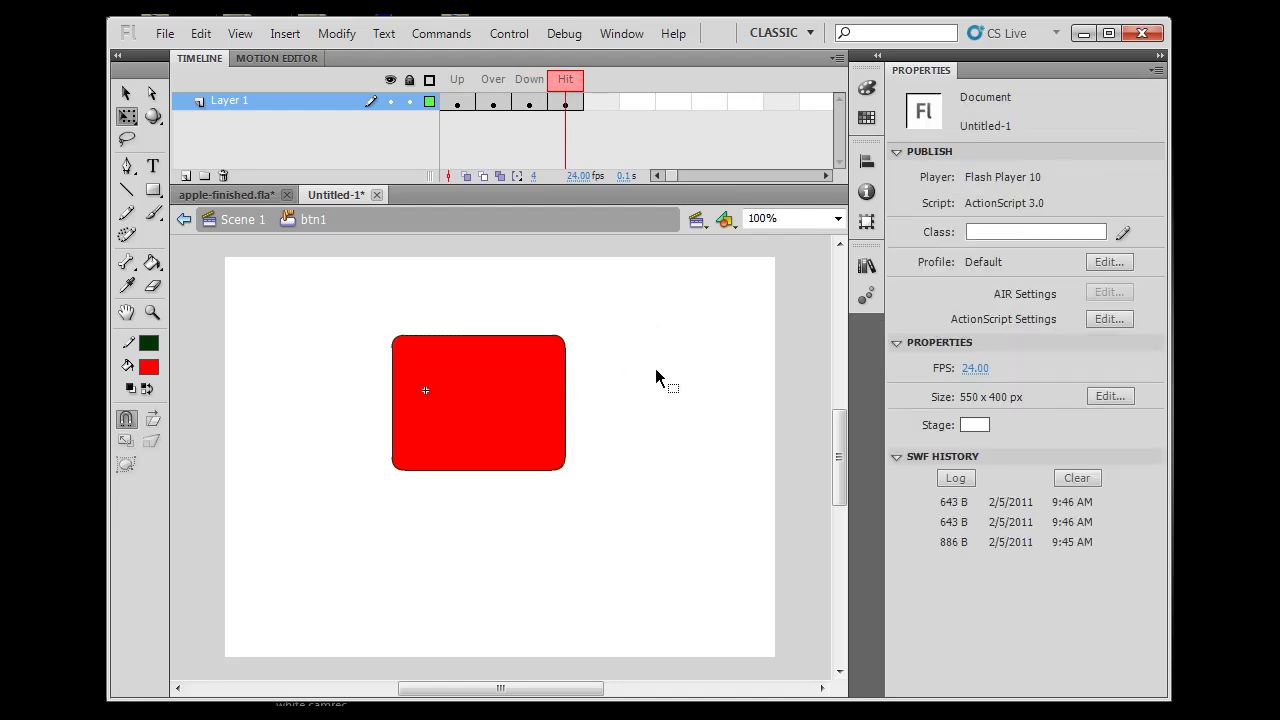